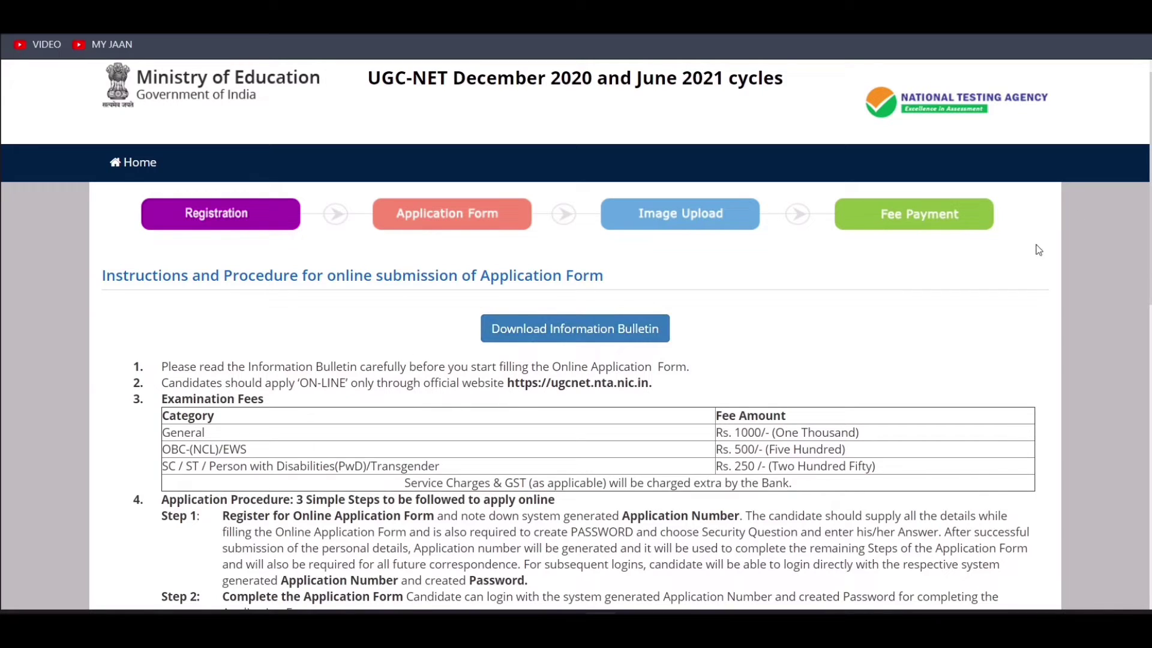
# Read through the instructions, noting the Rs. 1000 General fee, Steps 1–3, and the 200 kb photo and 30 kb signature limits
pyautogui.scroll(-3, 1145, 174)
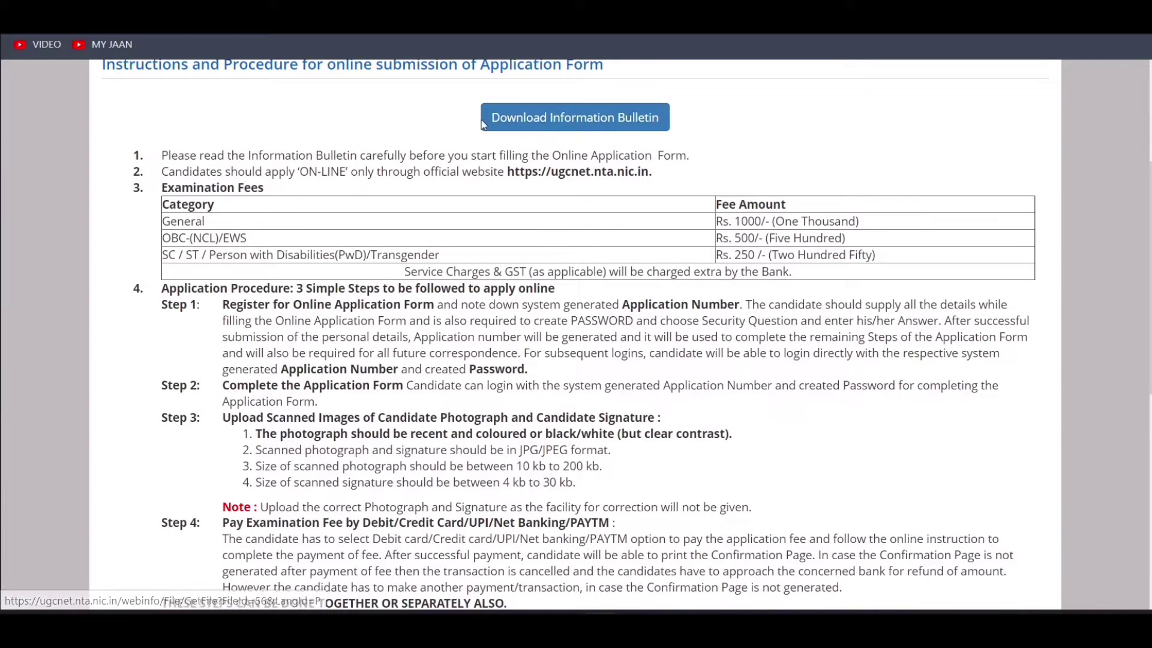
pyautogui.scroll(-1, 380, 264)
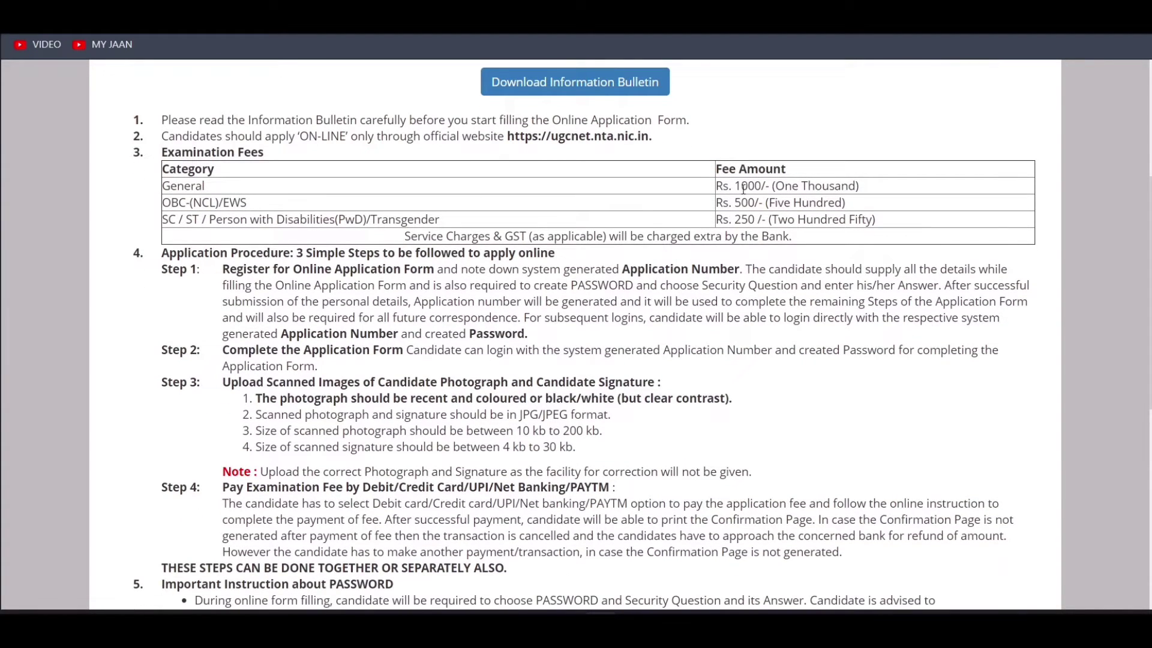
pyautogui.moveTo(743, 187); pyautogui.dragTo(748, 188)
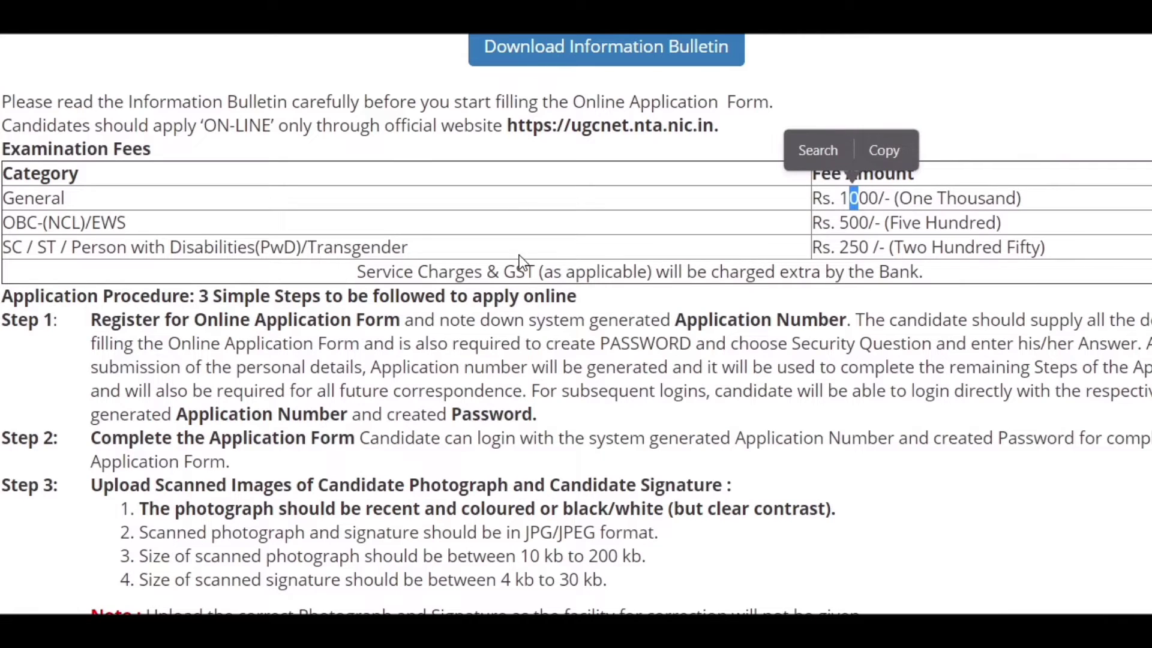
pyautogui.click(1085, 257)
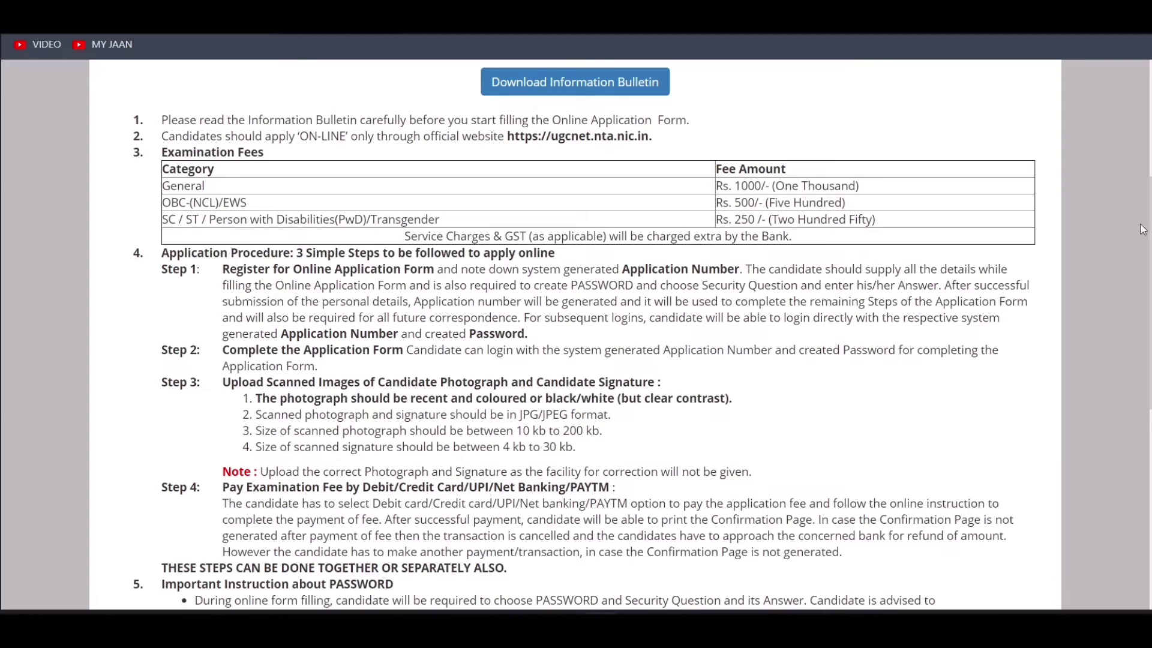
pyautogui.scroll(-3, 576, 336)
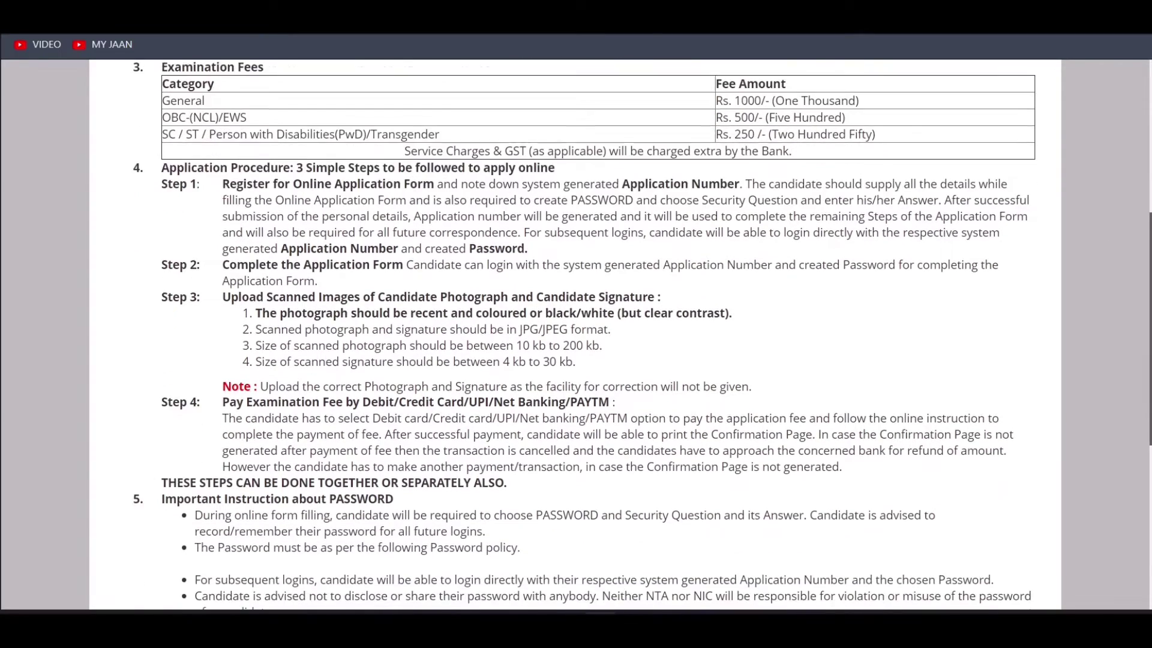
pyautogui.scroll(-1, 576, 336)
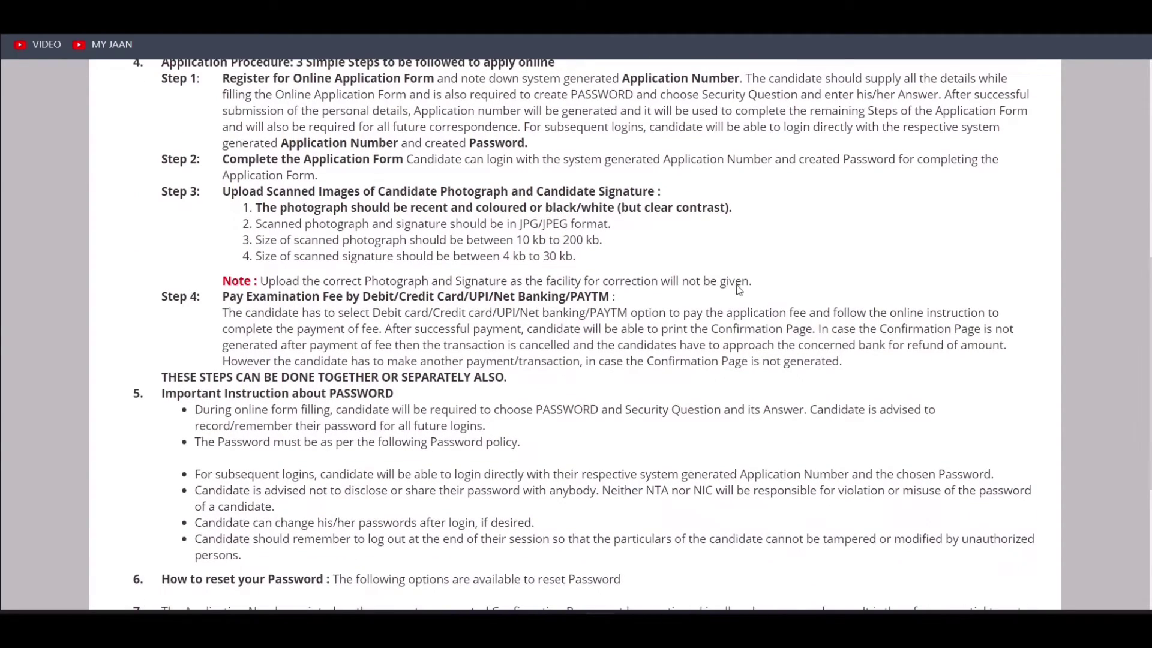
pyautogui.moveTo(222, 78); pyautogui.dragTo(246, 213)
pyautogui.click(288, 233)
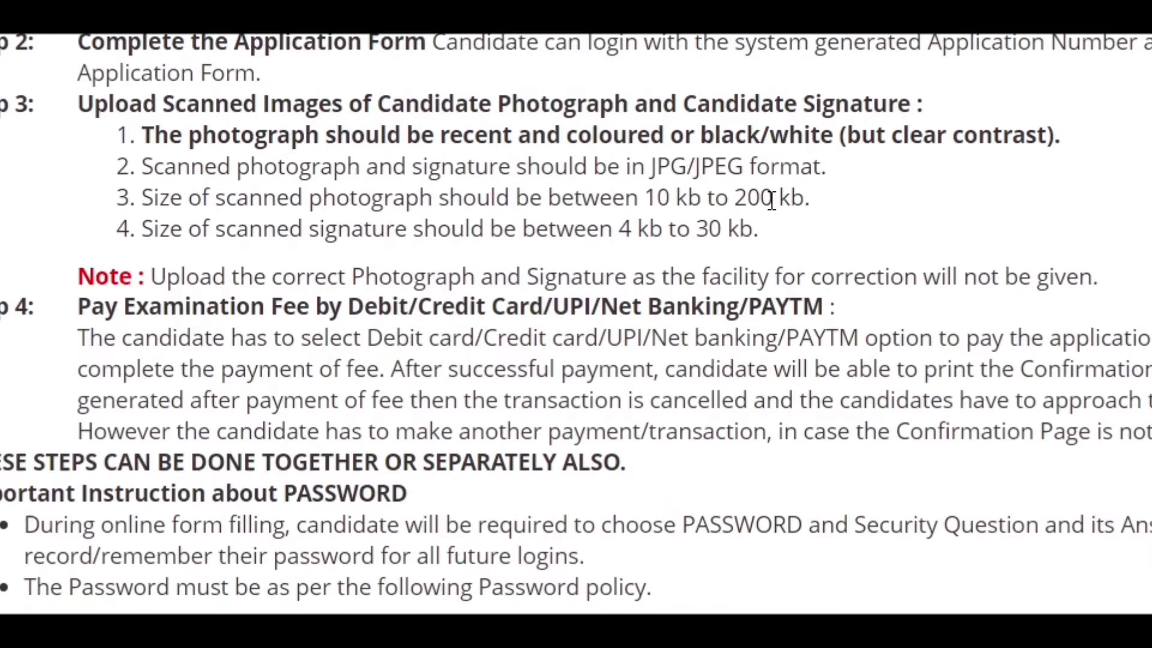
pyautogui.moveTo(771, 200); pyautogui.dragTo(733, 200)
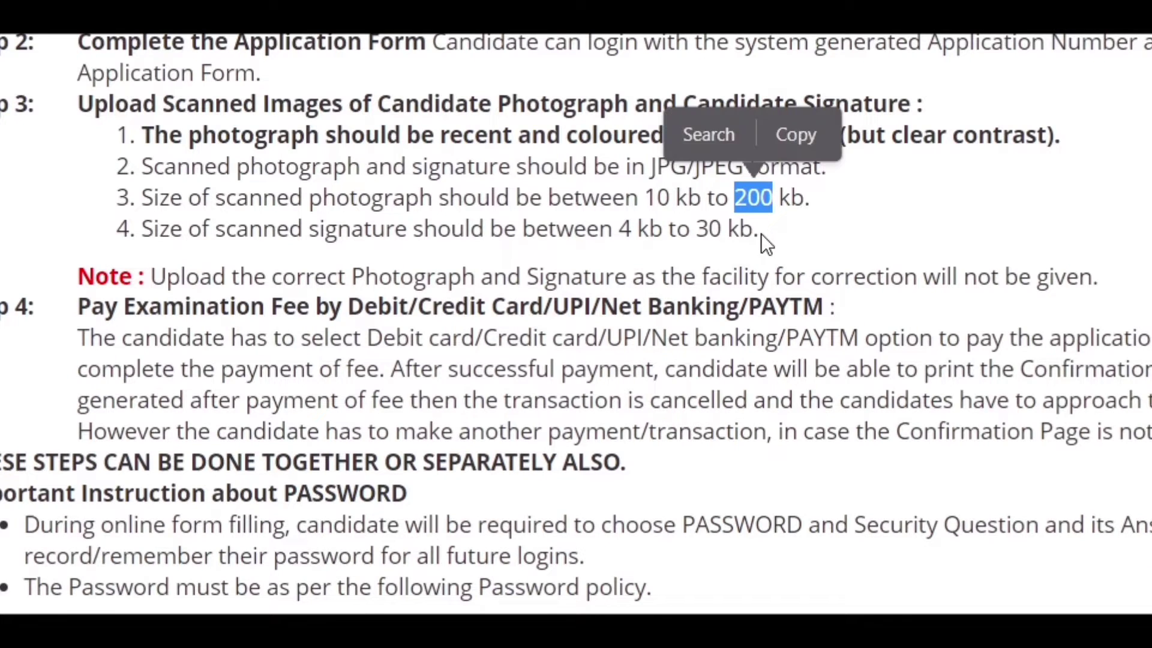
pyautogui.click(674, 233)
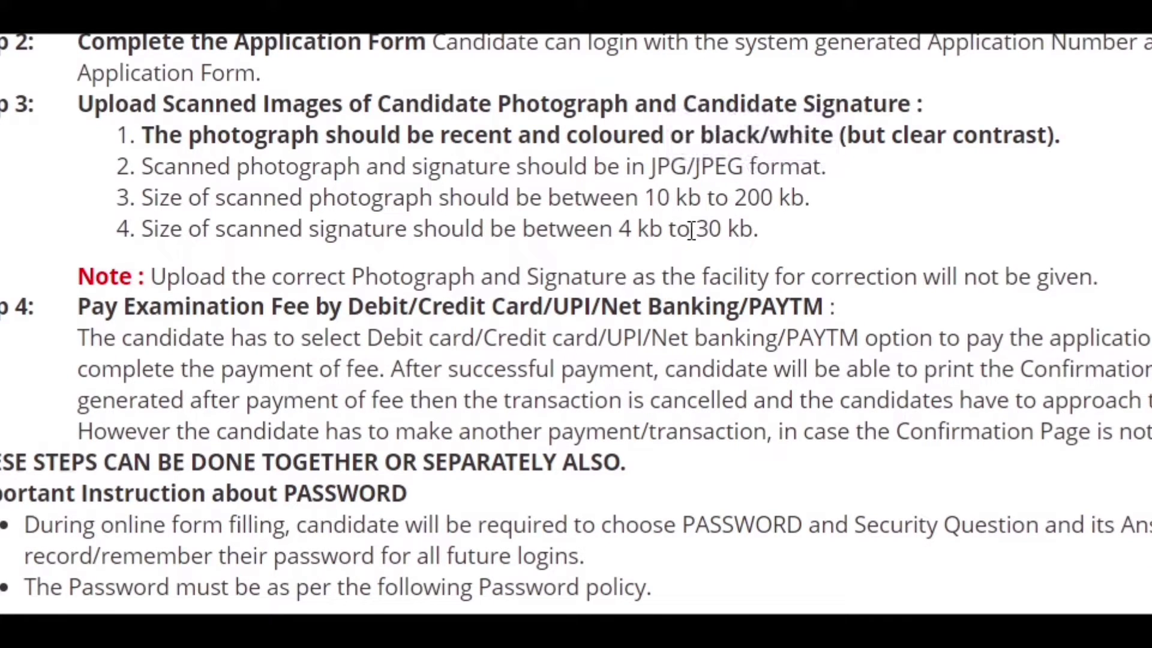
pyautogui.moveTo(694, 231); pyautogui.dragTo(723, 231)
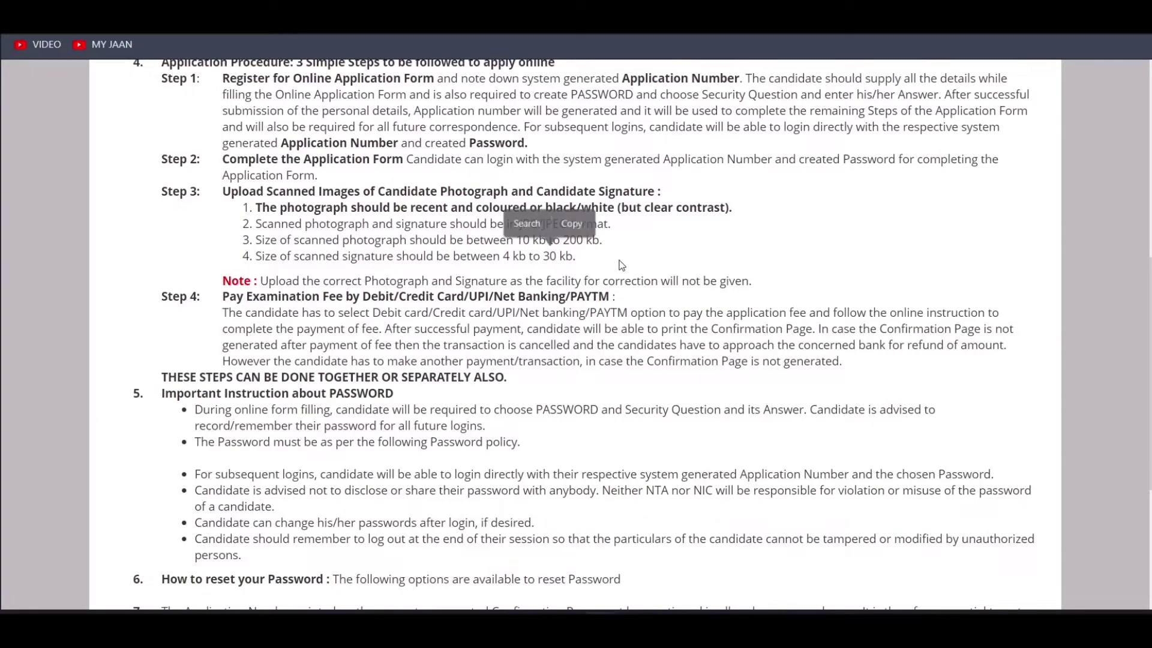
pyautogui.click(620, 265)
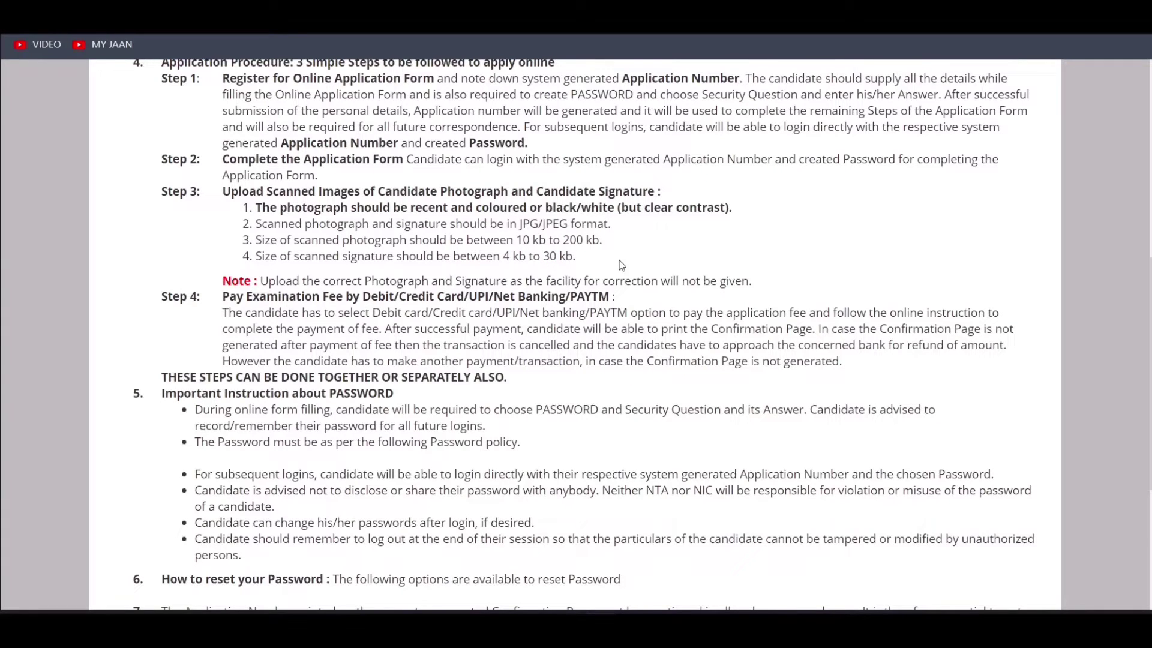
# Accept the Information Bulletin declaration and proceed to the registration form
pyautogui.scroll(-3, 569, 496)
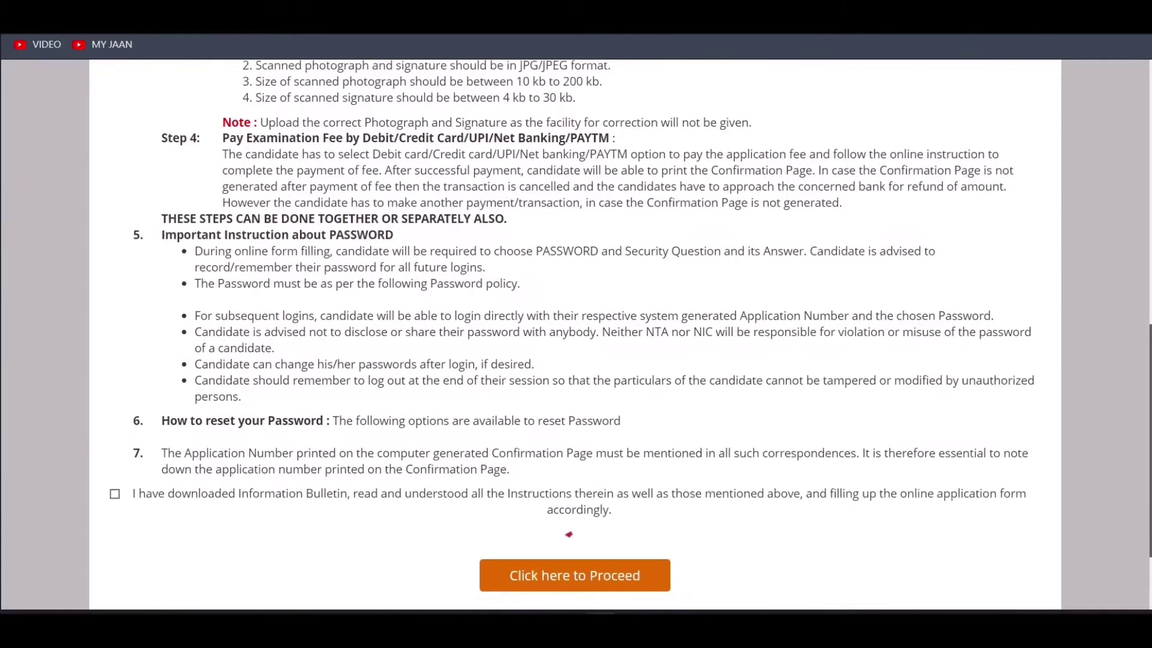
pyautogui.scroll(-1, 930, 470)
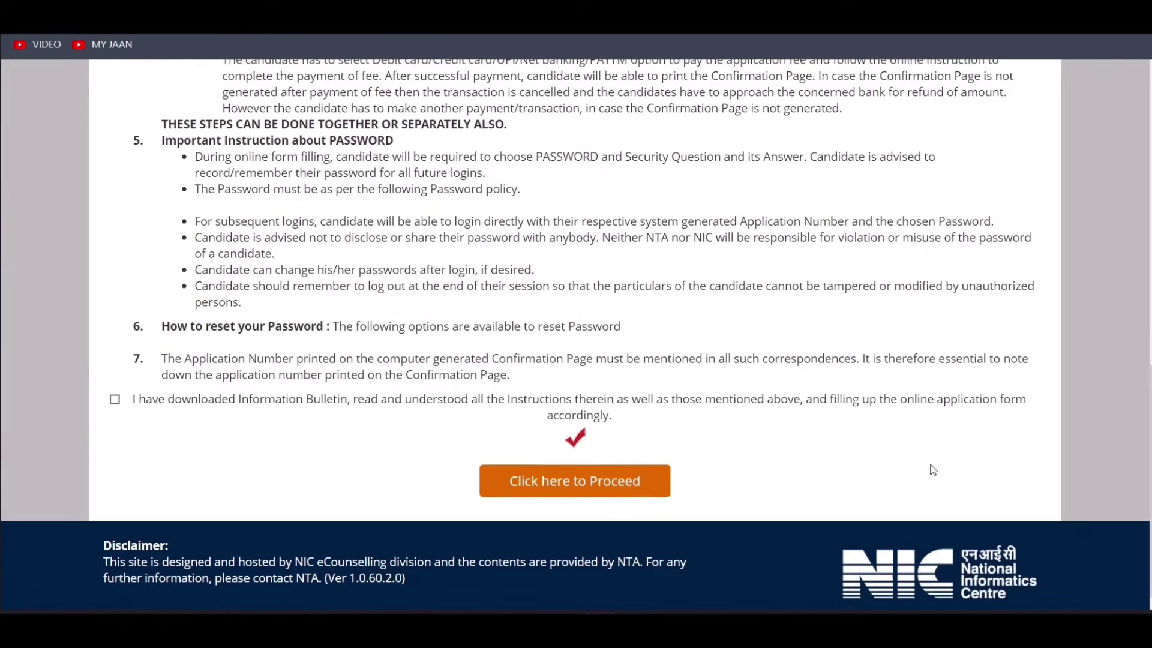
pyautogui.click(115, 399)
pyautogui.click(571, 480)
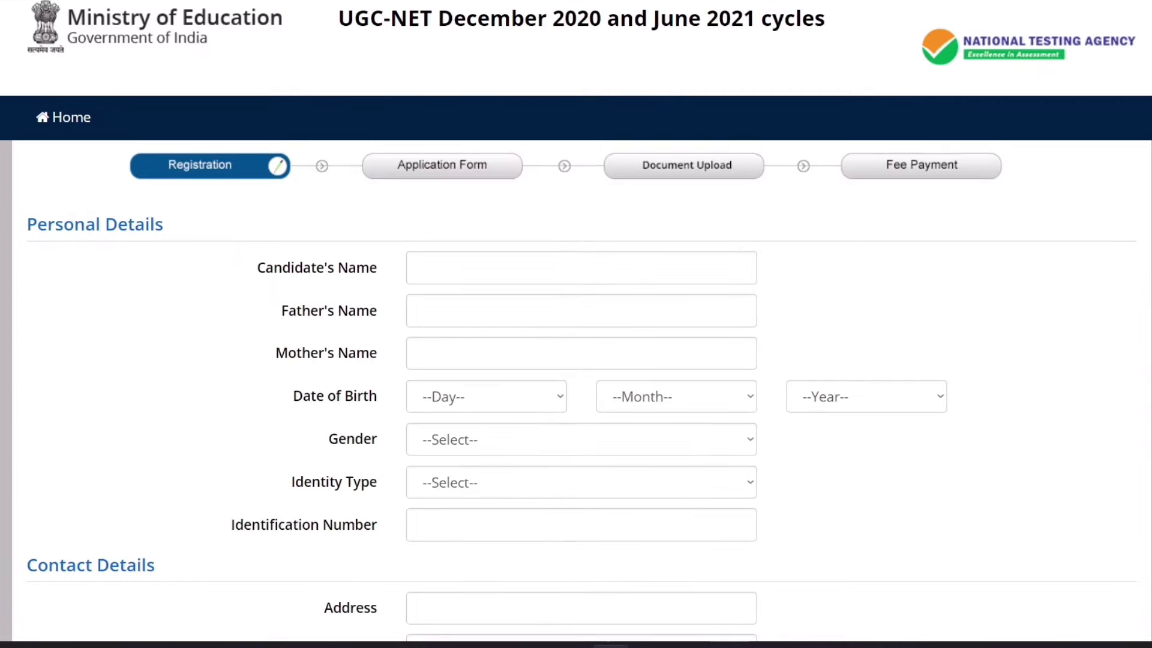
# Enter the candidate's, father's and mother's names in Personal Details
pyautogui.click(521, 275)
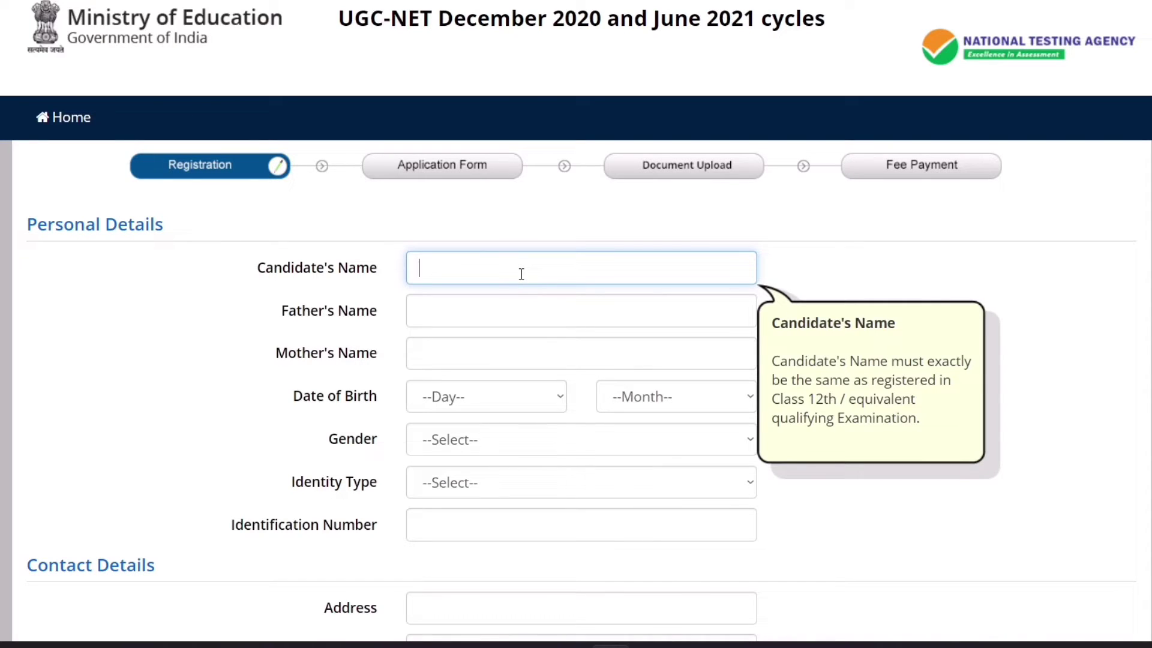
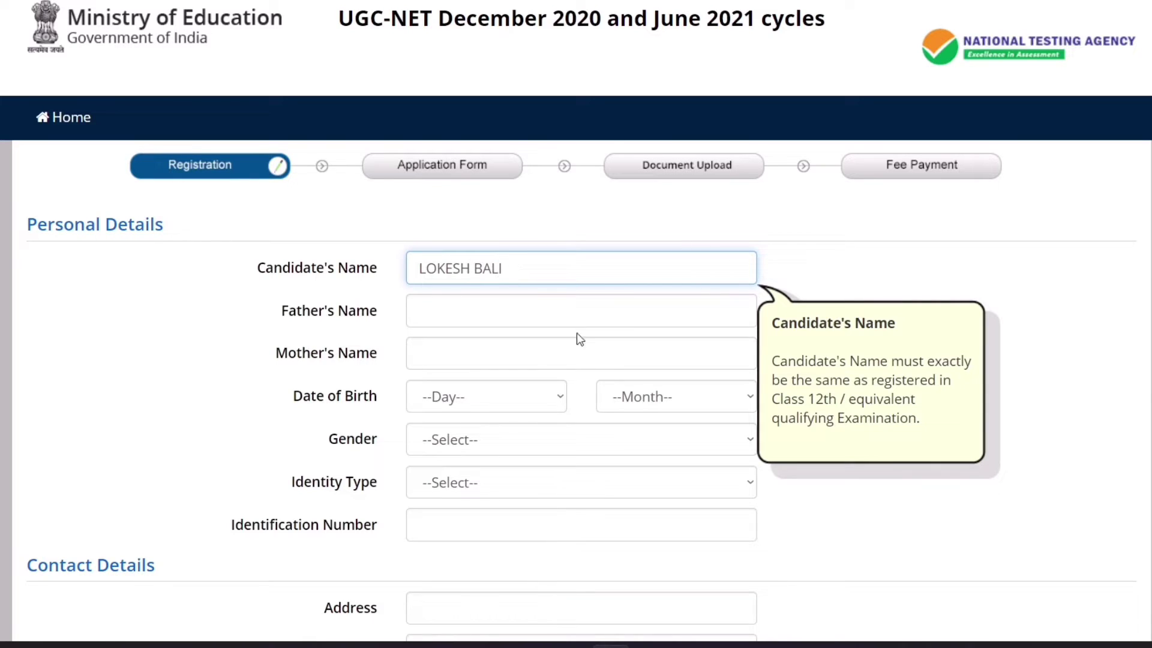
pyautogui.click(461, 309)
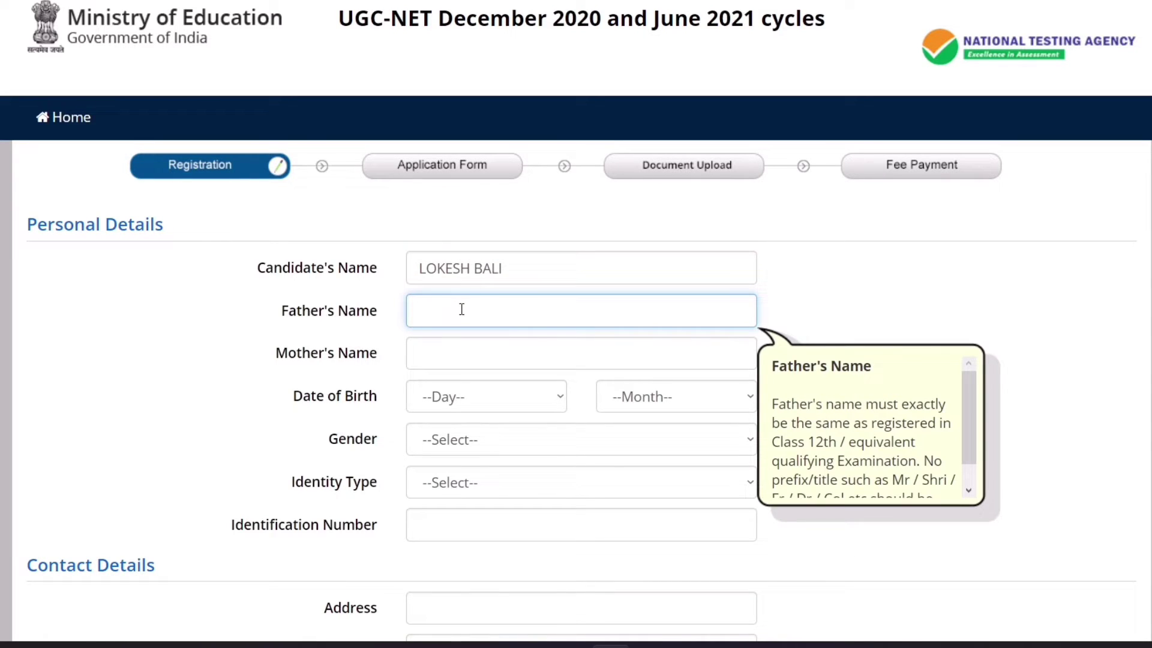
pyautogui.write('PAPA')
pyautogui.click(476, 348)
pyautogui.write('MAA')
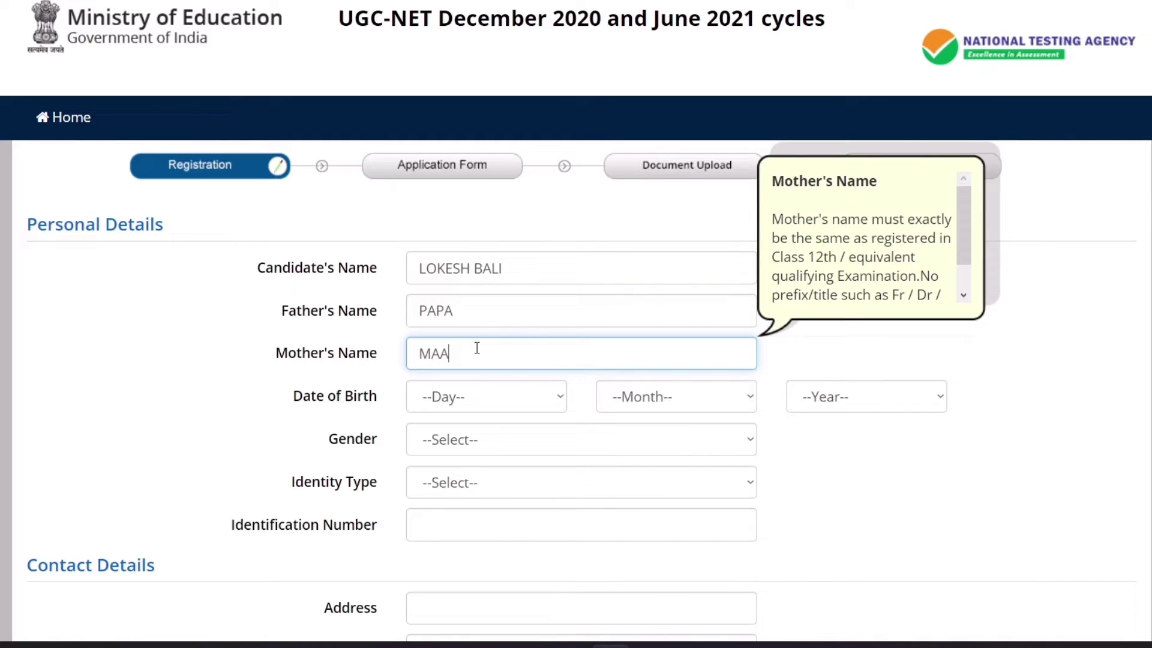
pyautogui.click(213, 330)
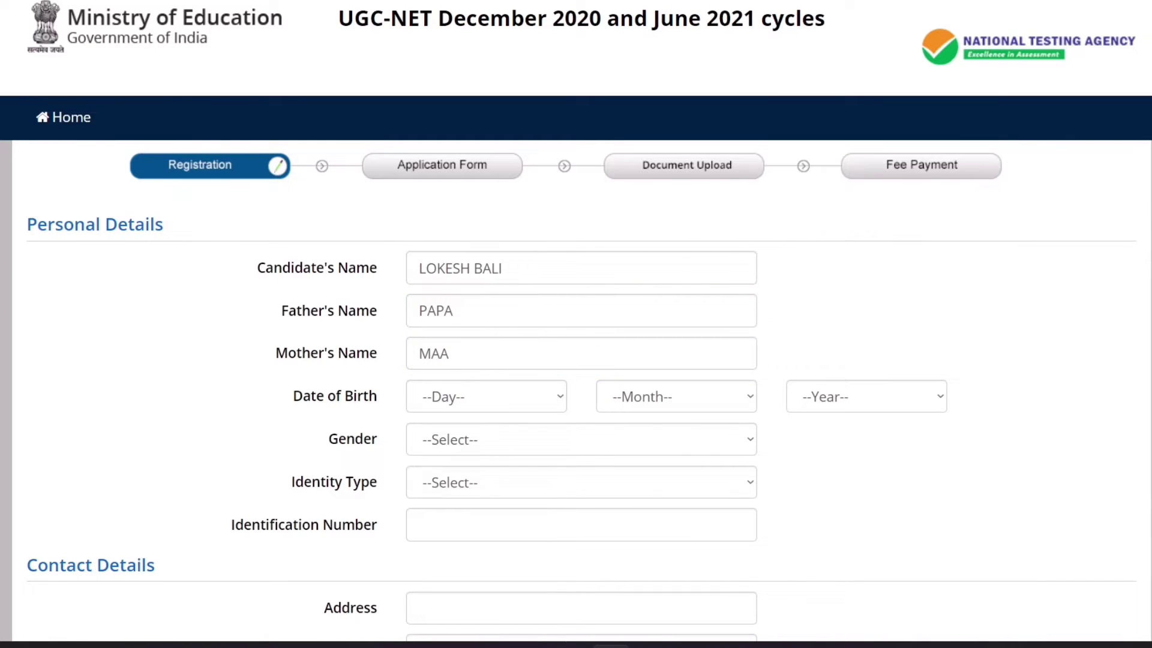
# Set the date of birth to 01 January 1990 and gender to Male
pyautogui.scroll(-3, 604, 207)
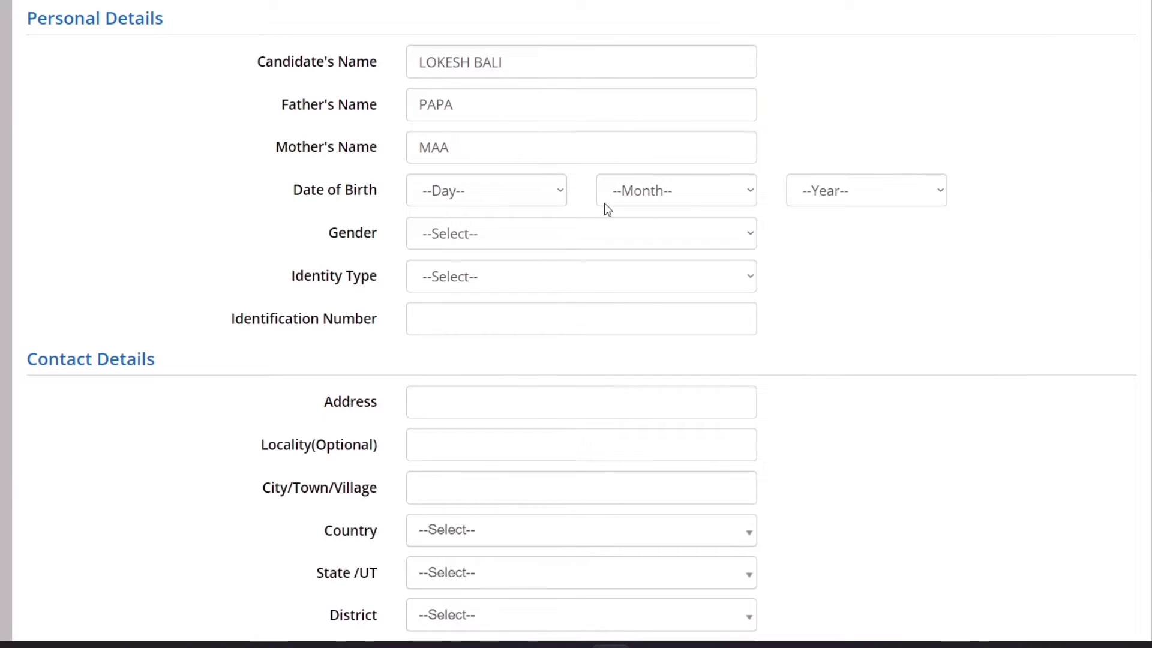
pyautogui.click(557, 191)
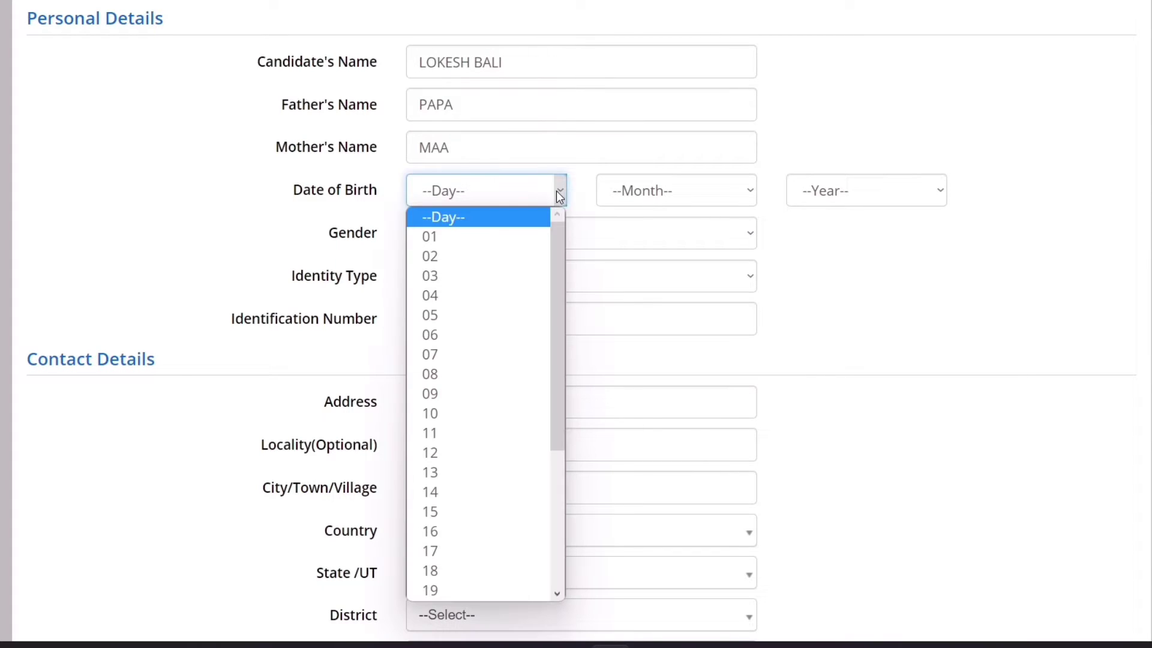
pyautogui.click(508, 237)
pyautogui.click(648, 198)
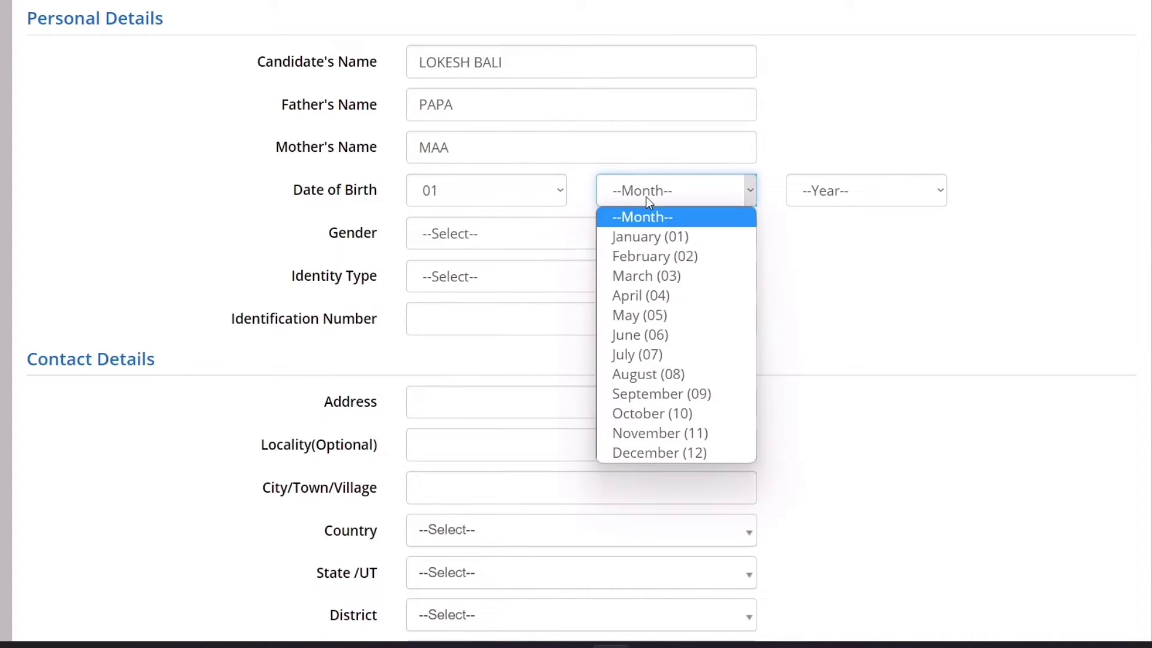
pyautogui.click(648, 235)
pyautogui.click(818, 196)
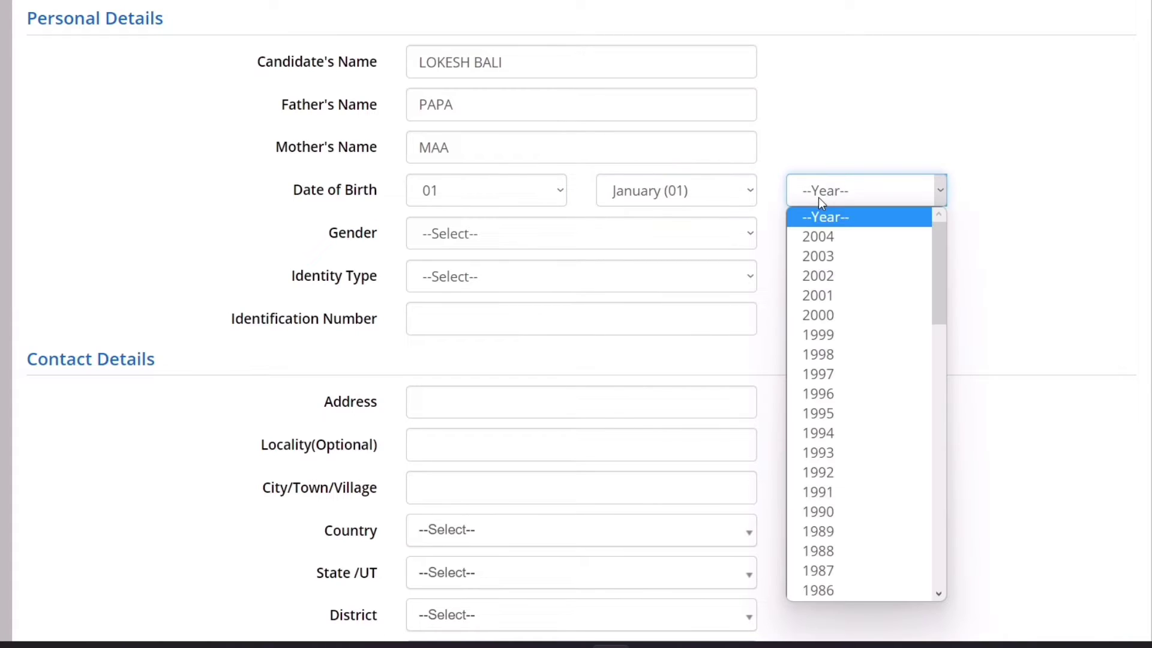
pyautogui.write('1999')
pyautogui.write('1990')
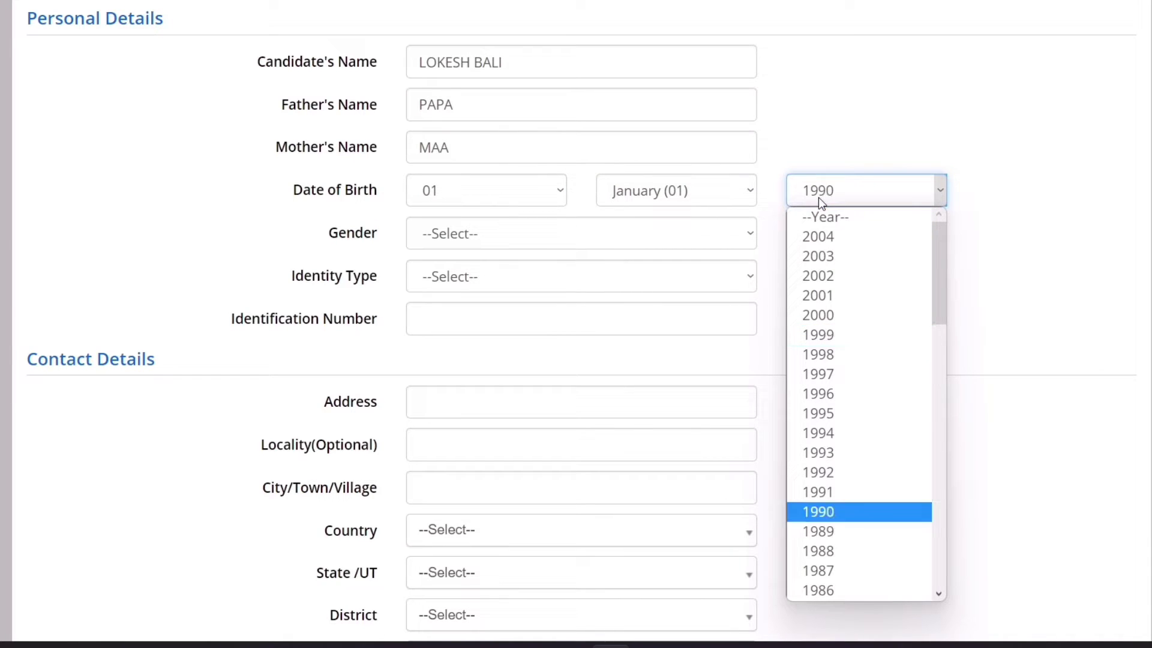
pyautogui.press('Return')
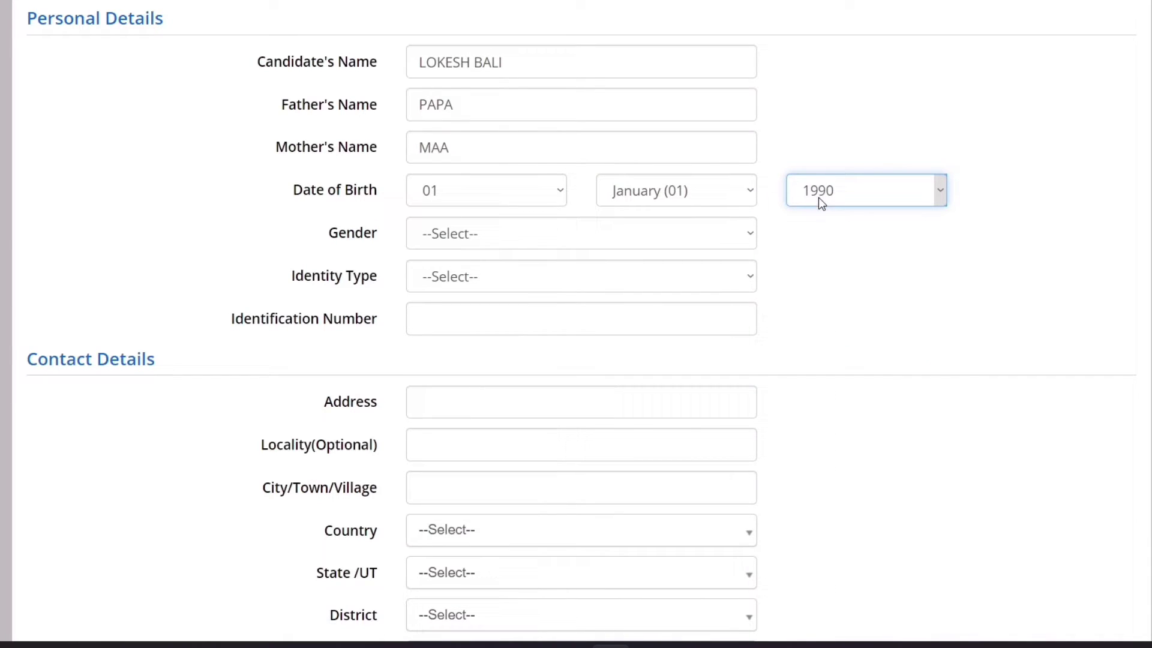
pyautogui.click(862, 242)
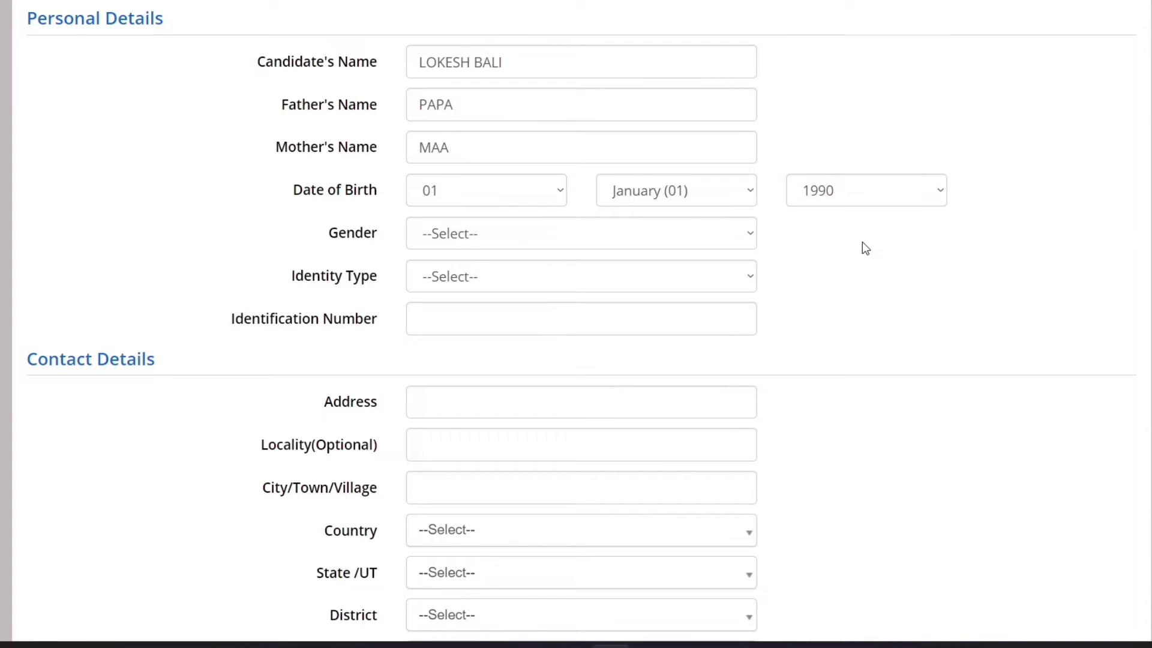
pyautogui.click(433, 240)
pyautogui.click(438, 280)
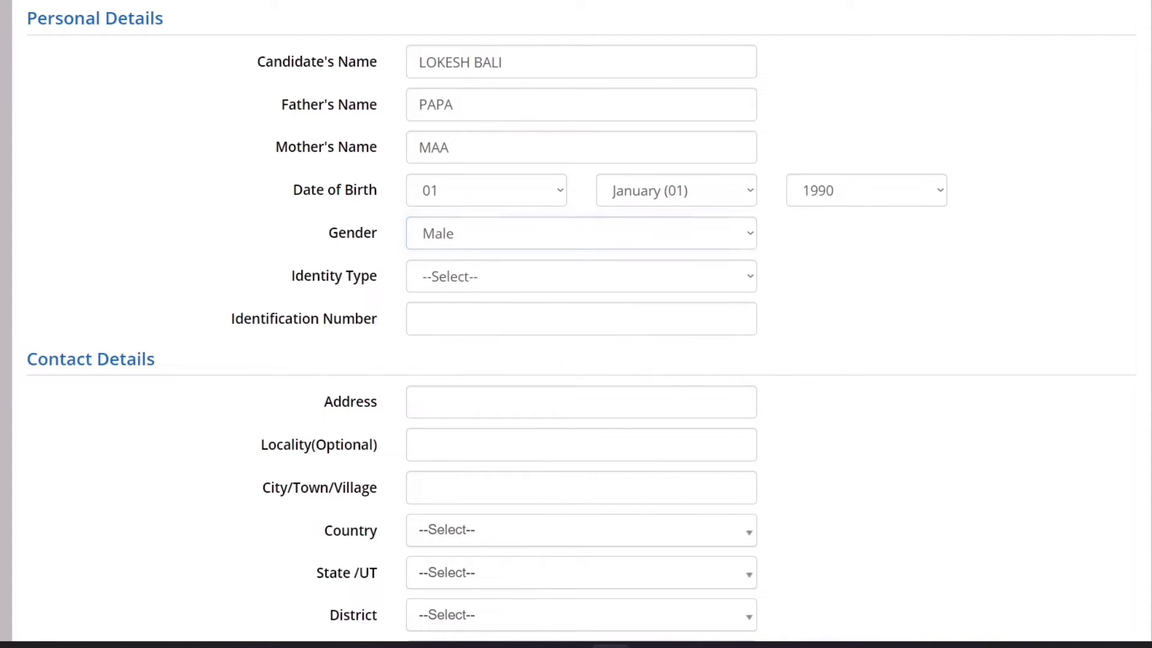
# Select PAN Card as the identity type and enter the PAN number
pyautogui.click(525, 276)
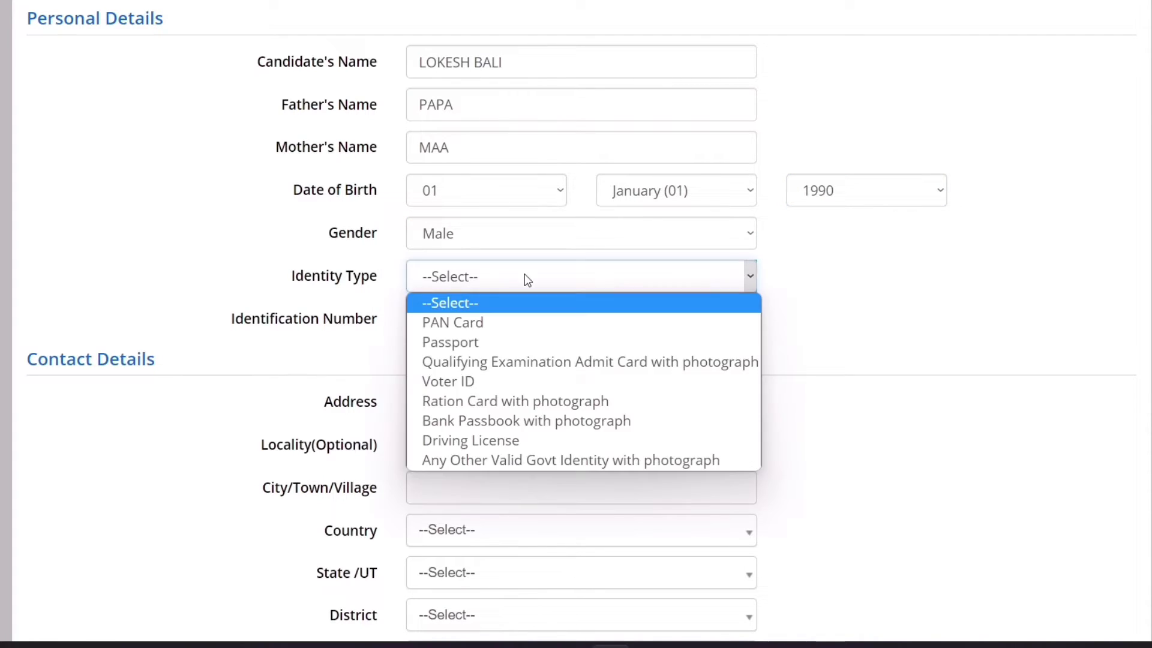
pyautogui.click(504, 323)
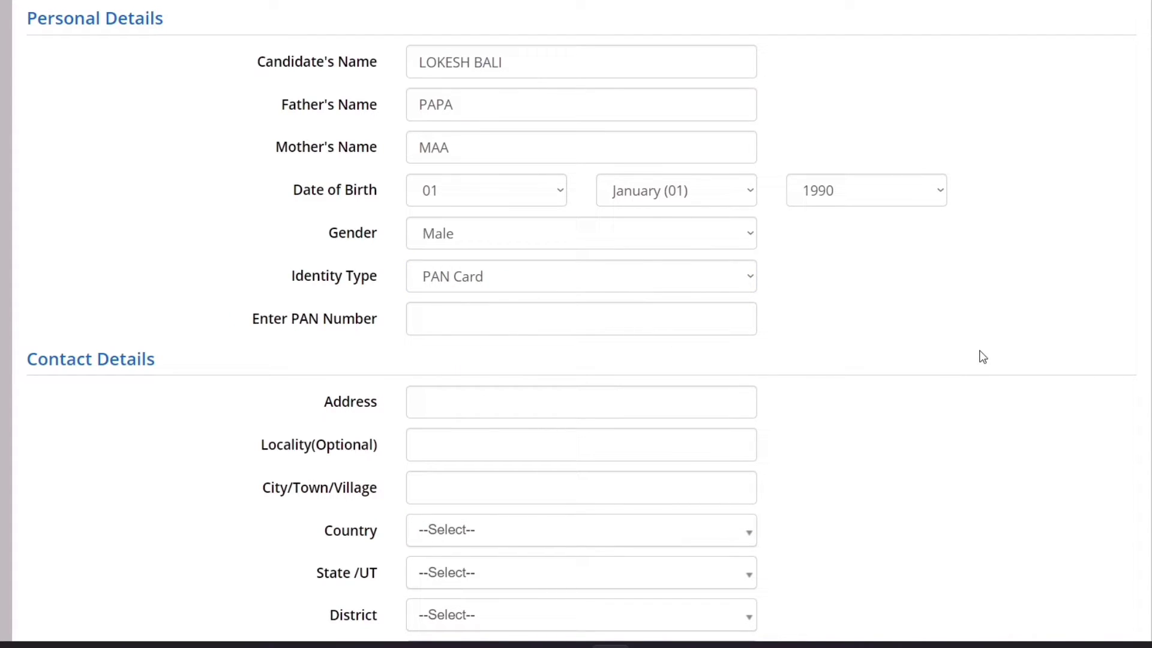
pyautogui.click(606, 272)
pyautogui.click(1009, 317)
pyautogui.click(548, 327)
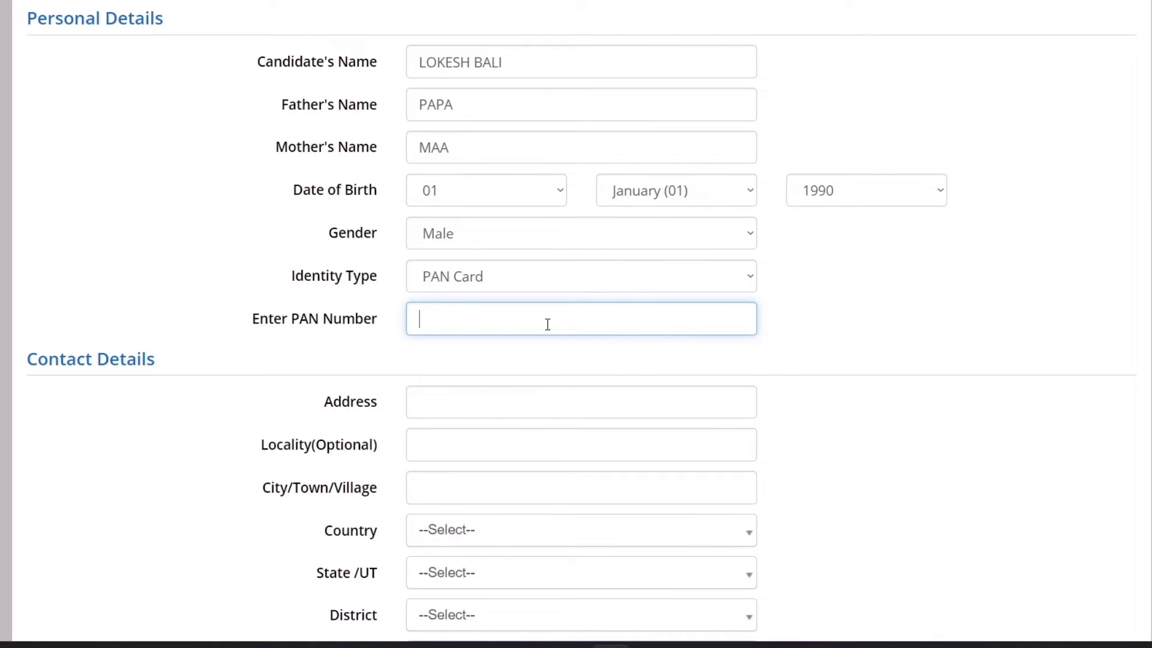
pyautogui.write('SDGHDSGHDSGH')
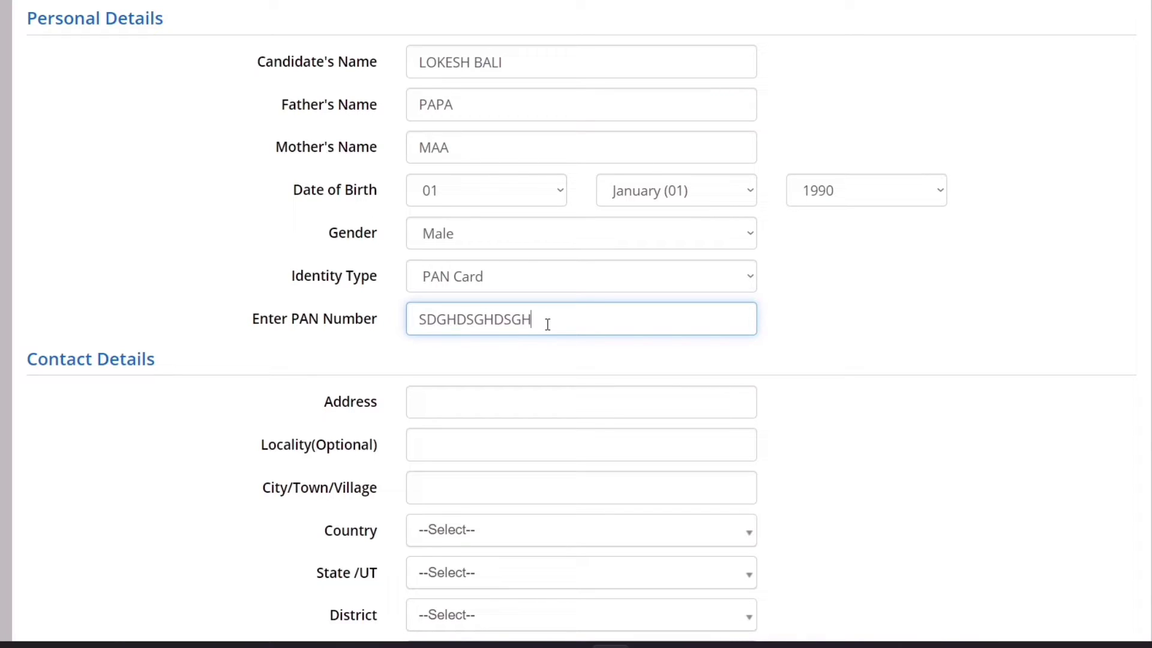
pyautogui.click(940, 327)
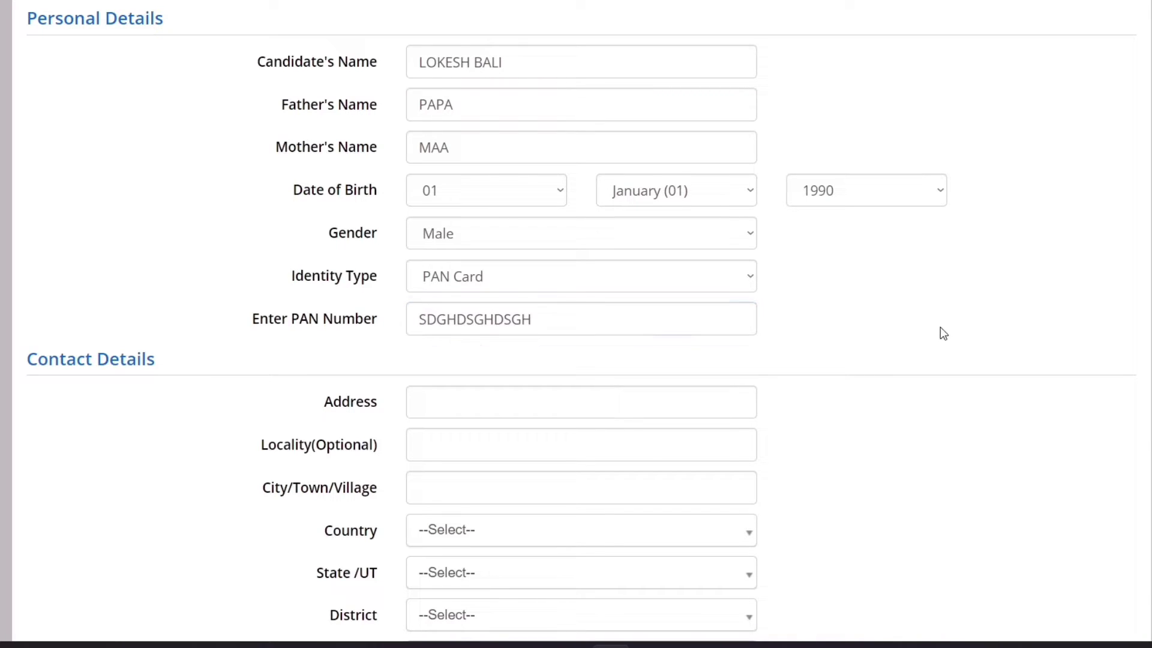
pyautogui.scroll(-5, 474, 114)
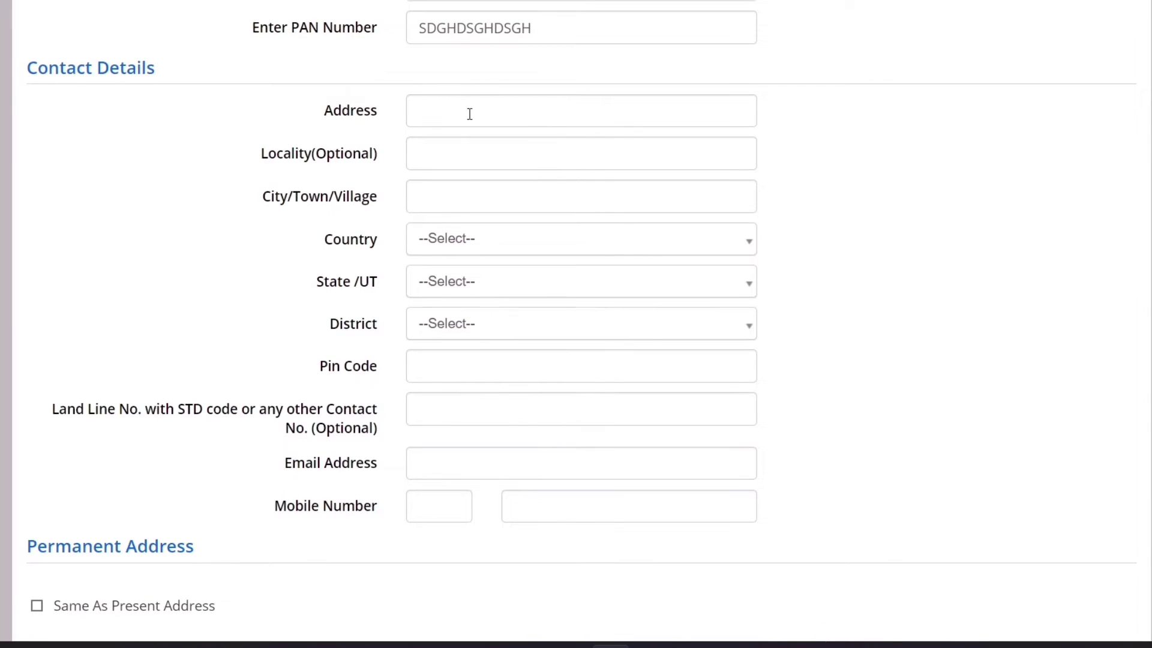
# Enter address DWARKA, locality NEW DELHI and city DWARKA
pyautogui.click(430, 114)
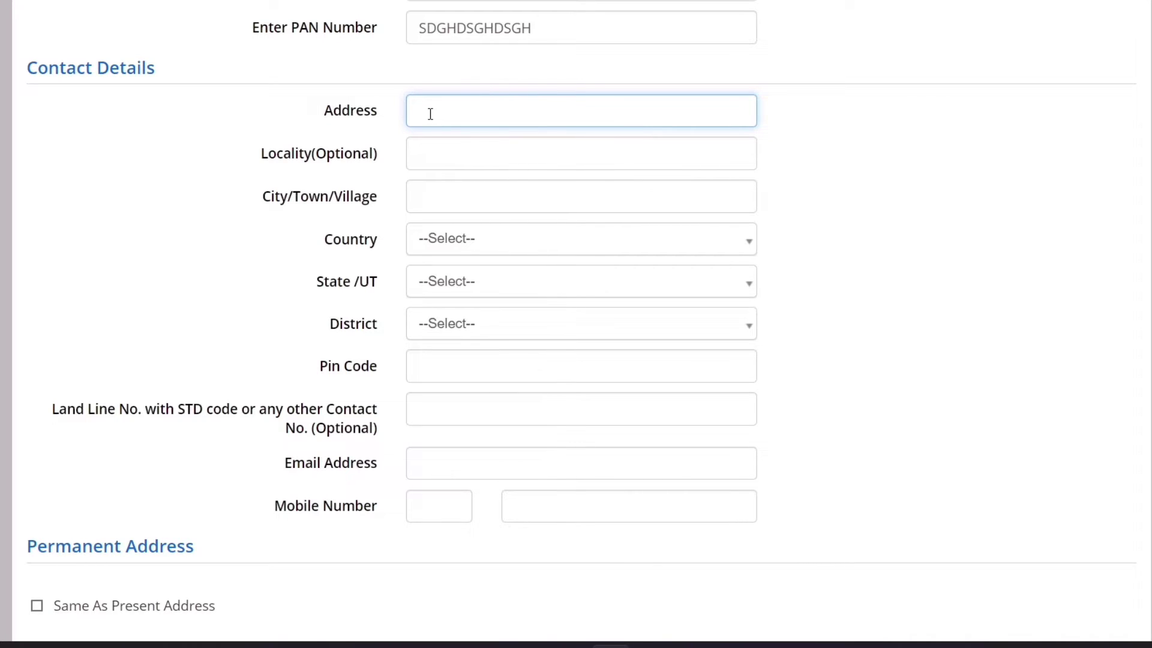
pyautogui.write('DEL')
pyautogui.press('BackSpace')
pyautogui.write('DWARKA')
pyautogui.click(441, 147)
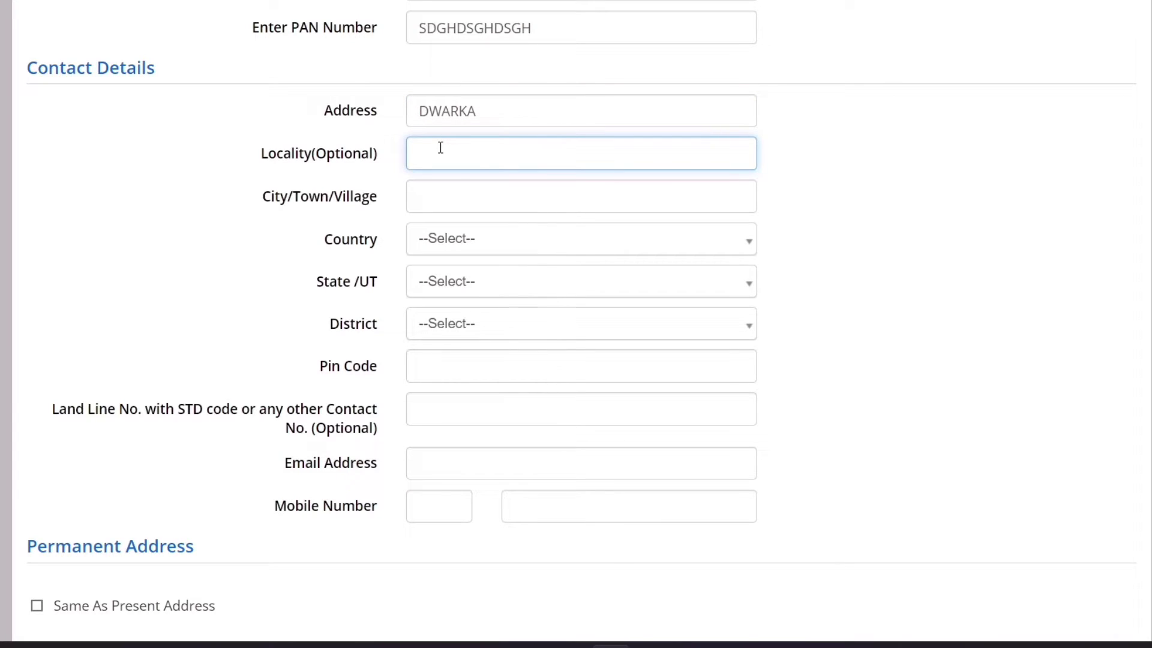
pyautogui.write('NEW DELHI')
pyautogui.click(500, 200)
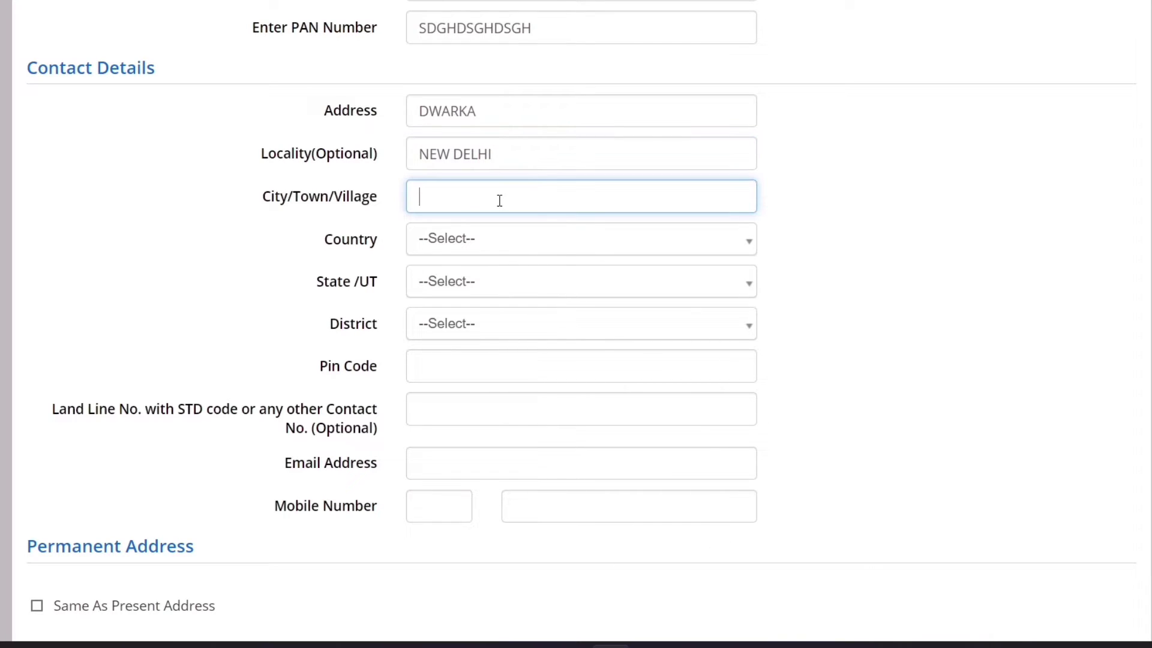
pyautogui.write('DWARKA')
# Choose country India, state DELHI and district SOUTH WEST DELHI
pyautogui.click(501, 238)
pyautogui.click(489, 327)
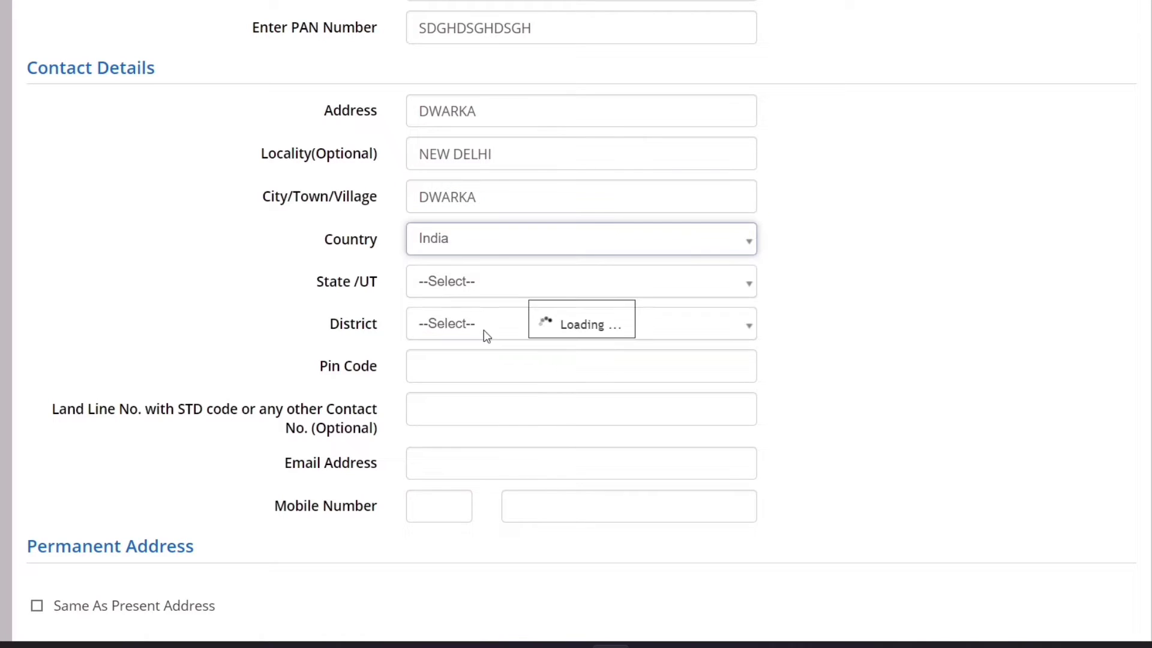
pyautogui.click(478, 291)
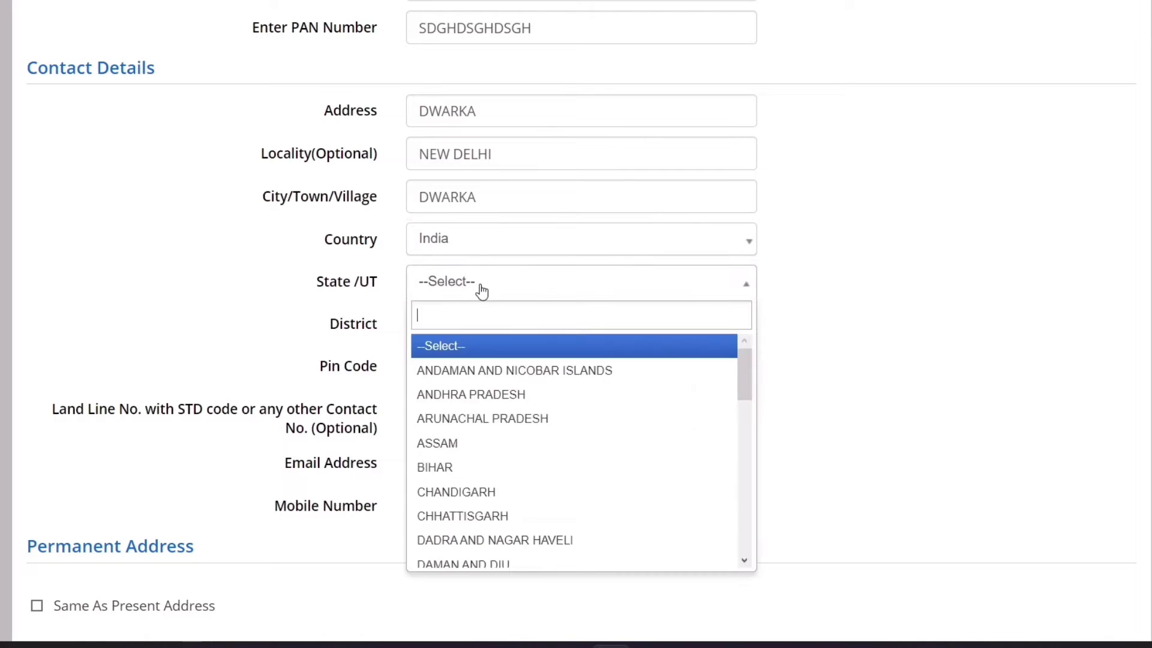
pyautogui.write('DE')
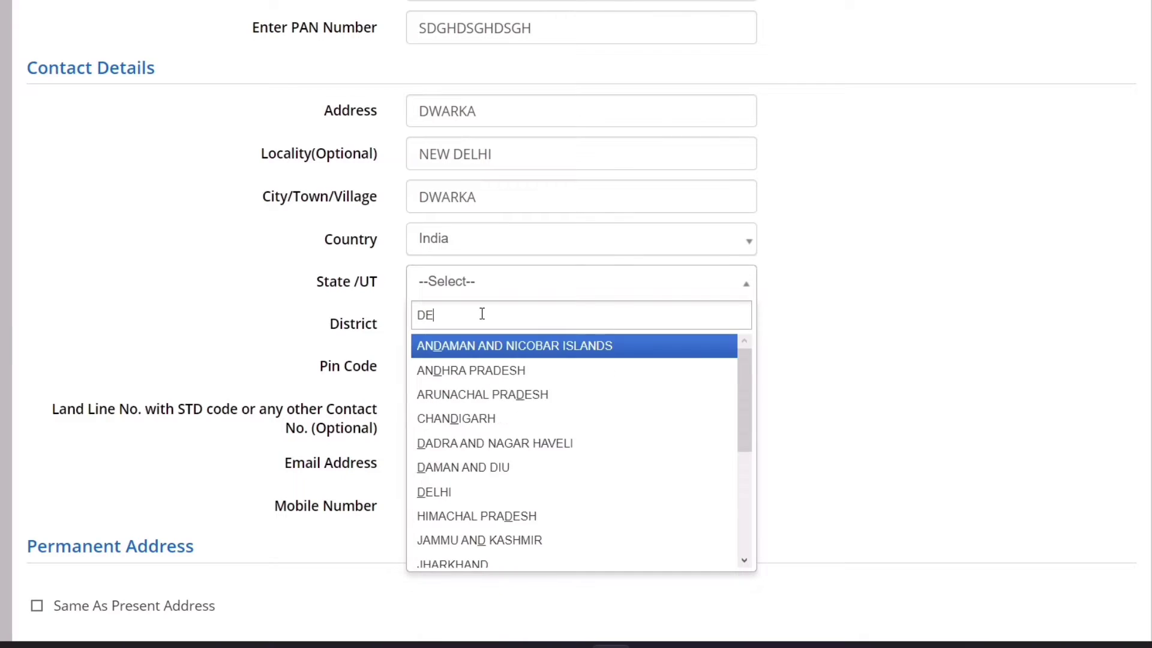
pyautogui.click(474, 391)
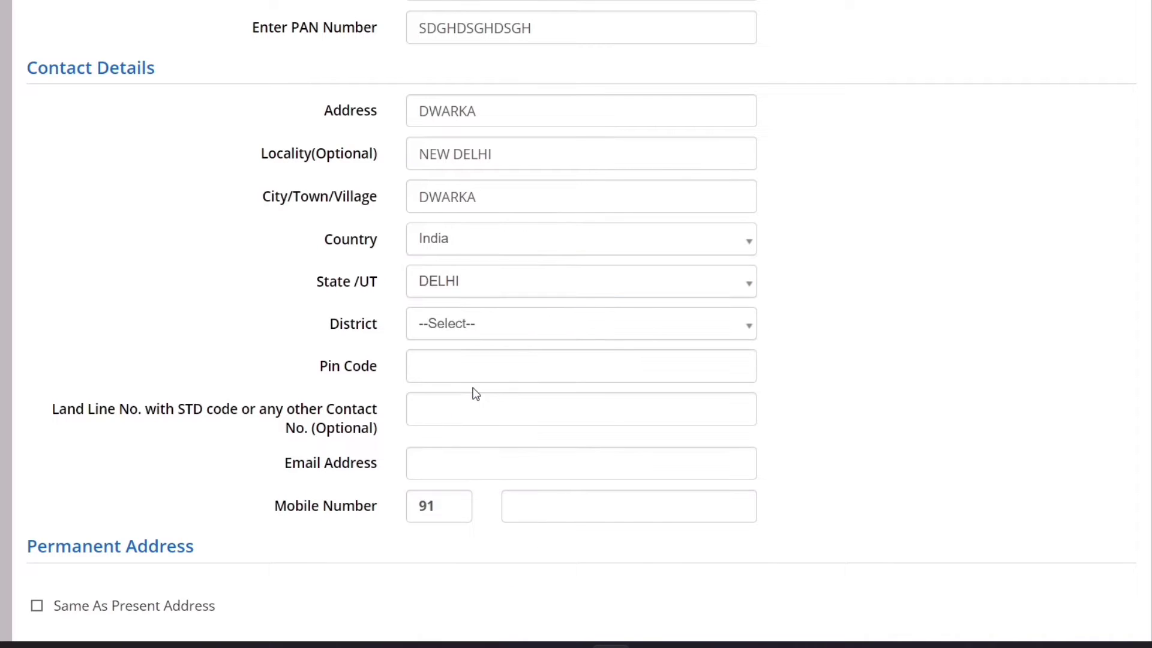
pyautogui.click(462, 328)
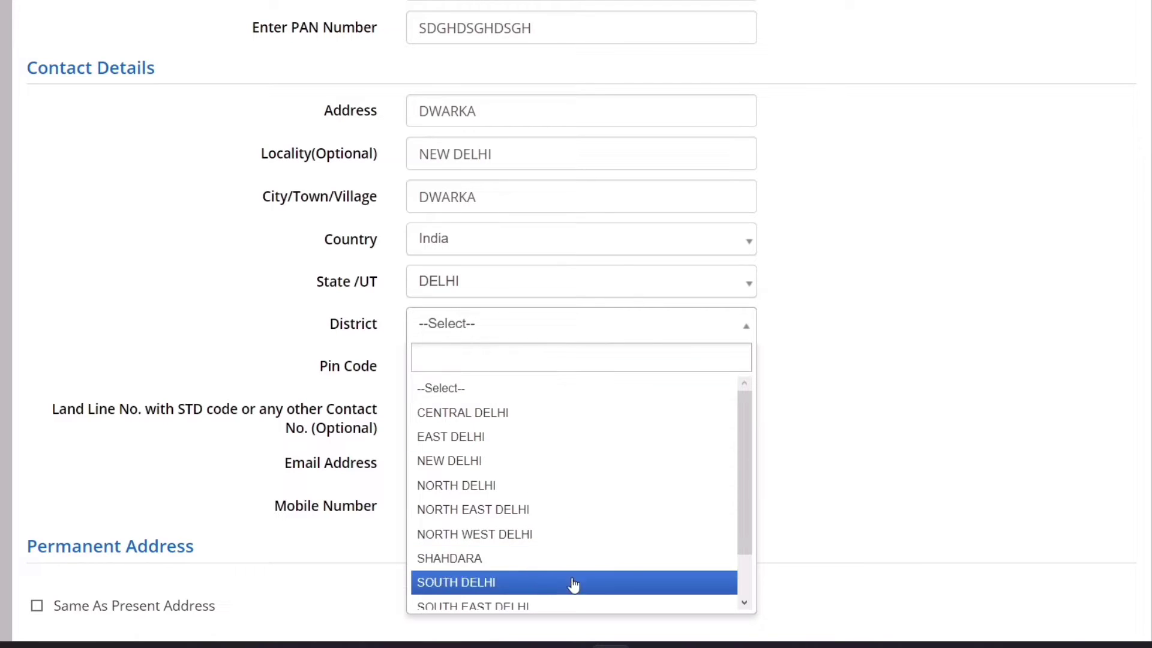
pyautogui.moveTo(750, 519); pyautogui.dragTo(714, 576)
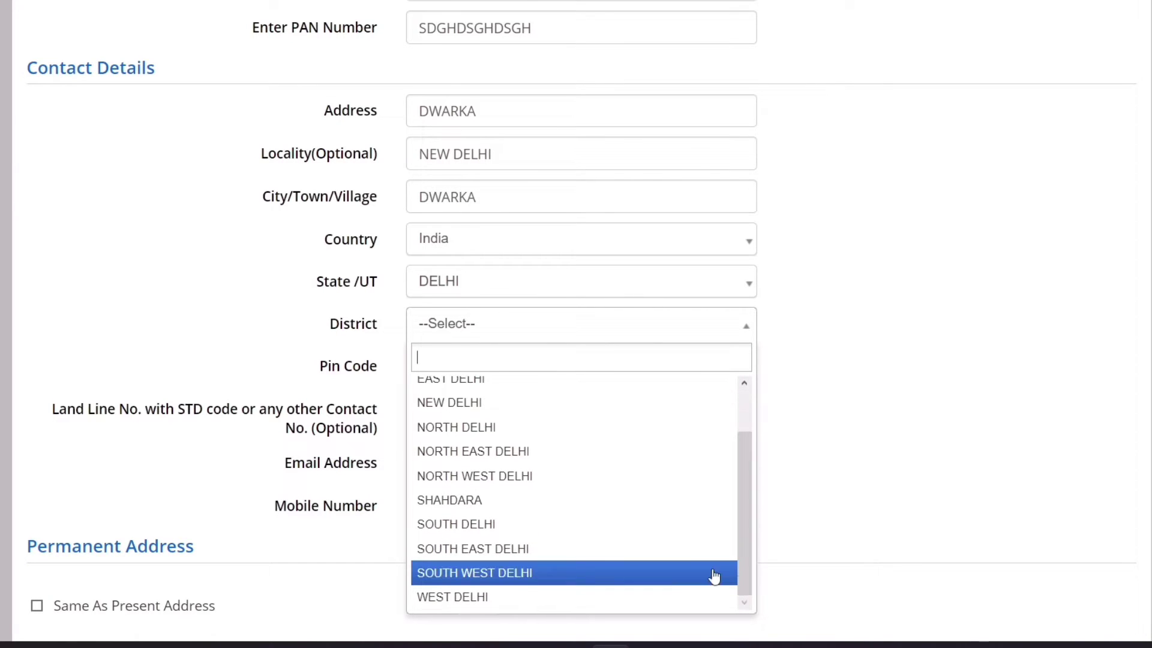
pyautogui.click(578, 573)
# Enter the pin code, correcting its missing digit
pyautogui.scroll(-3, 575, 323)
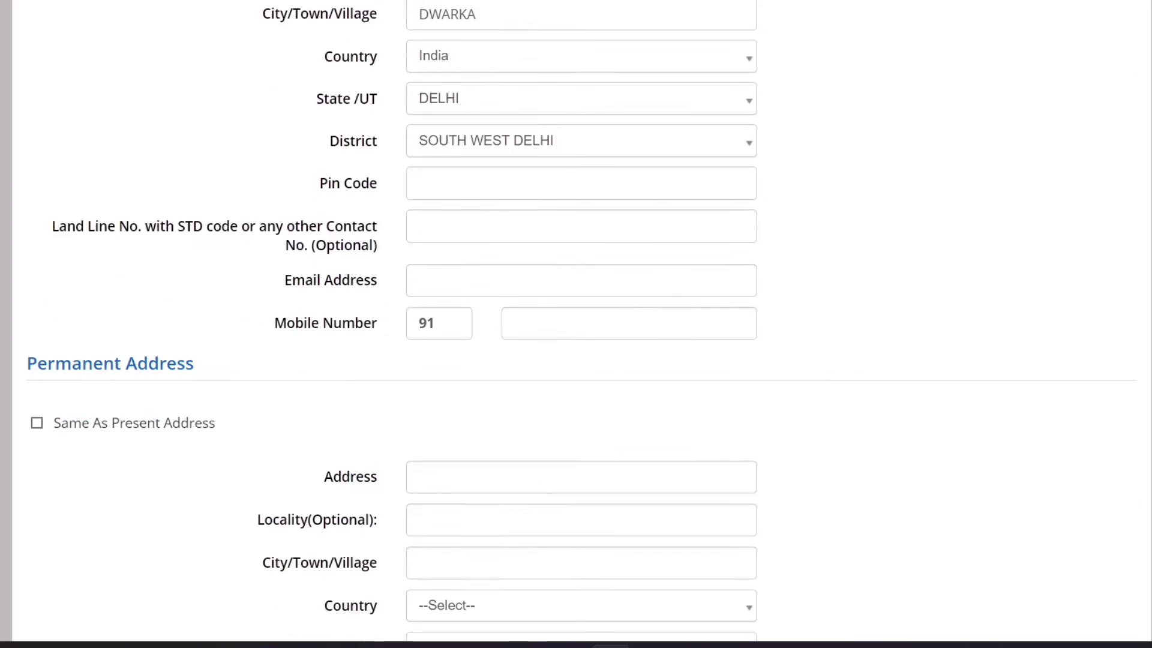
pyautogui.click(515, 189)
pyautogui.write('10')
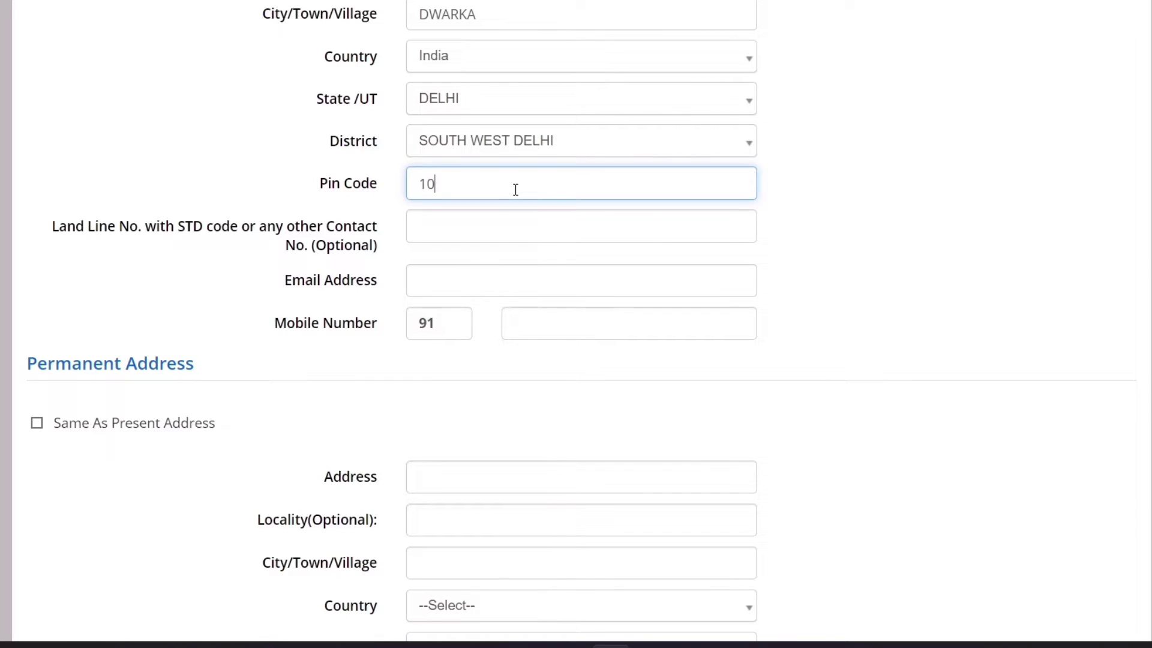
pyautogui.write('075')
pyautogui.click(435, 186)
pyautogui.write('1')
pyautogui.click(522, 191)
# Fill in the candidate's e-mail address and mobile number
pyautogui.click(487, 285)
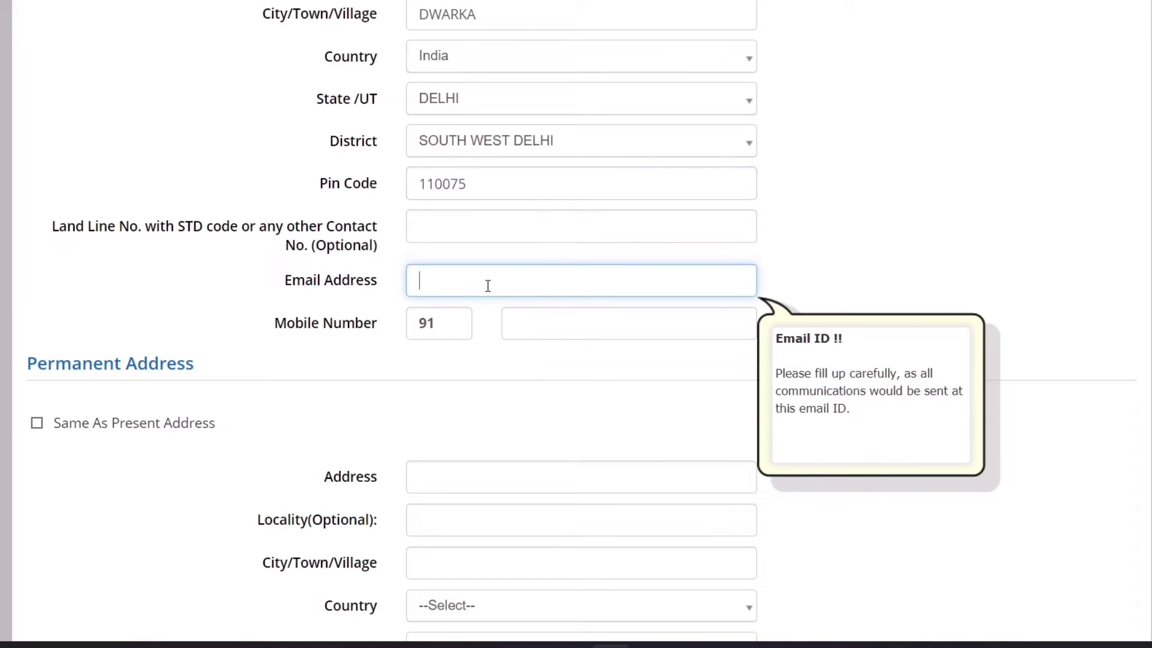
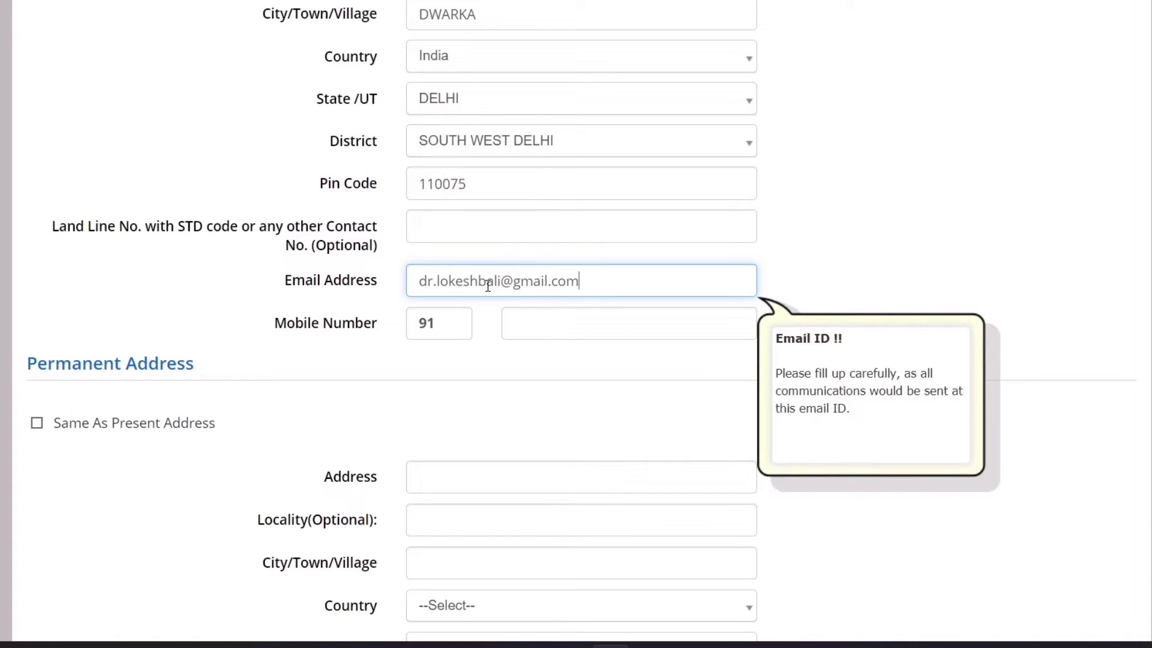
pyautogui.click(582, 332)
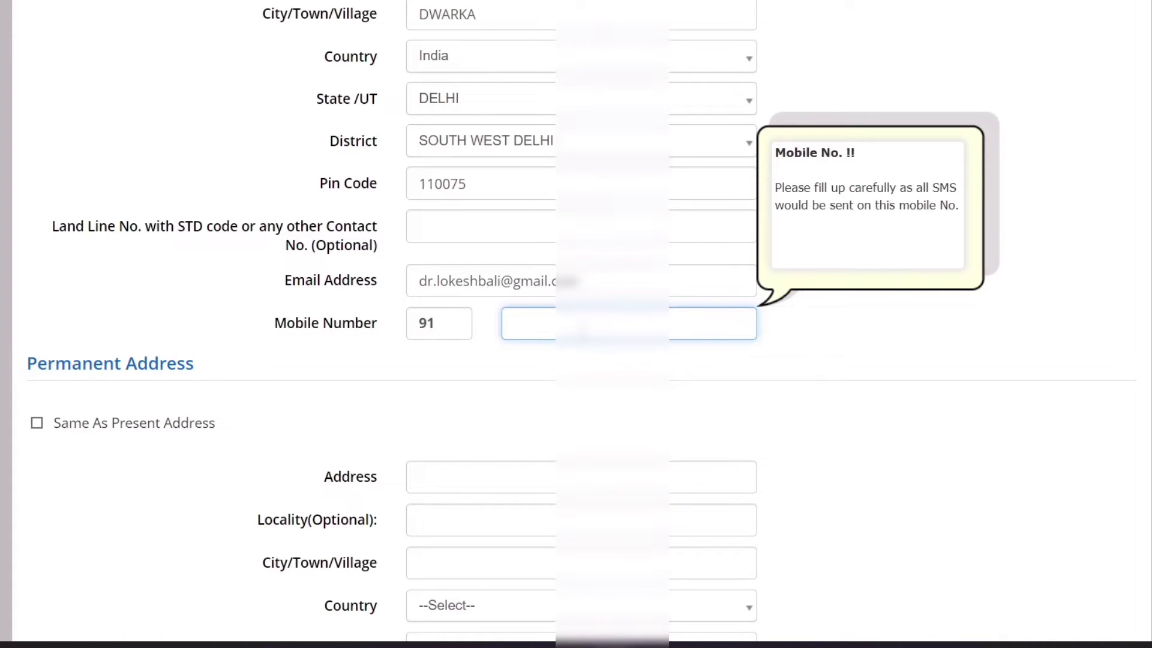
pyautogui.write('935446789')
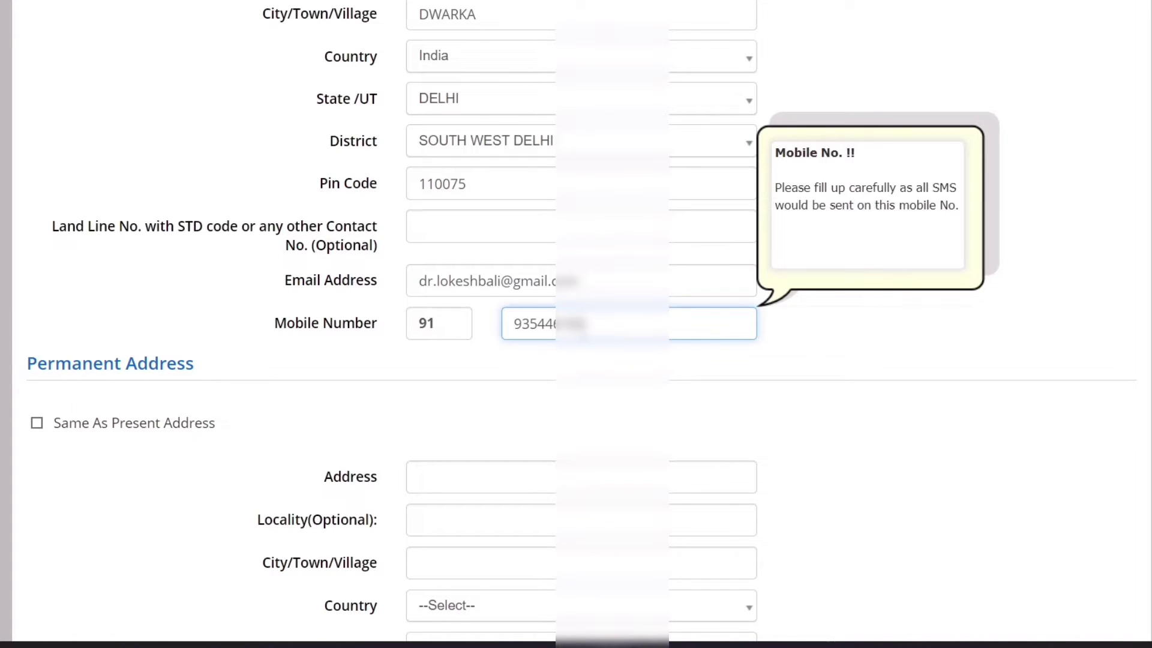
pyautogui.click(803, 360)
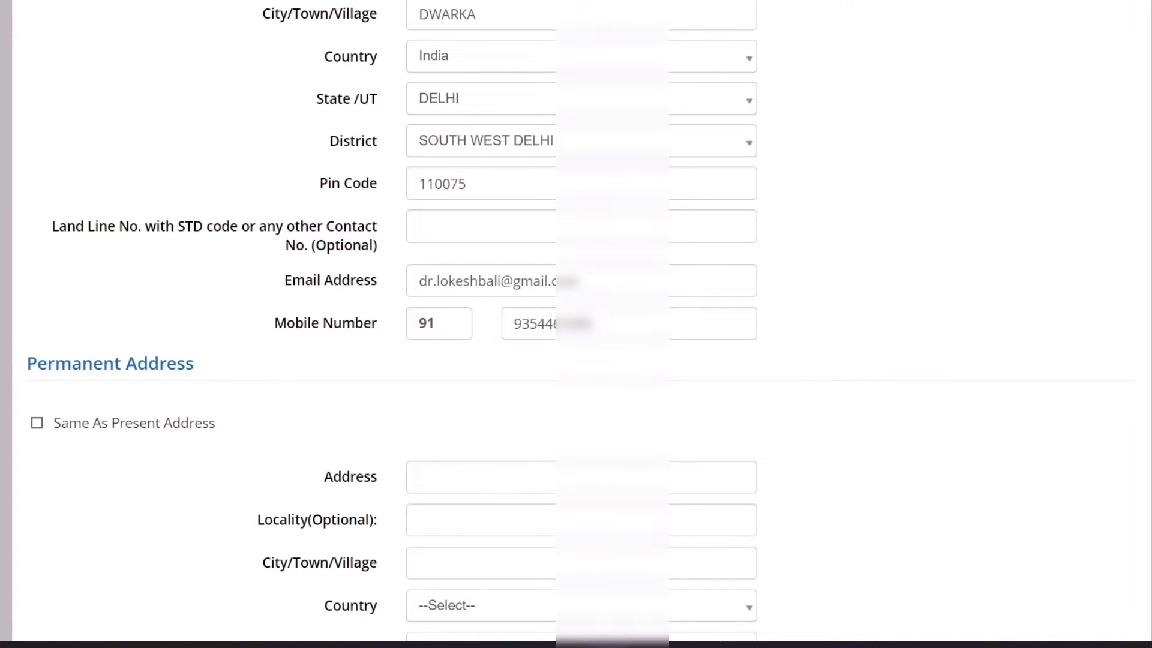
pyautogui.scroll(-5, 576, 324)
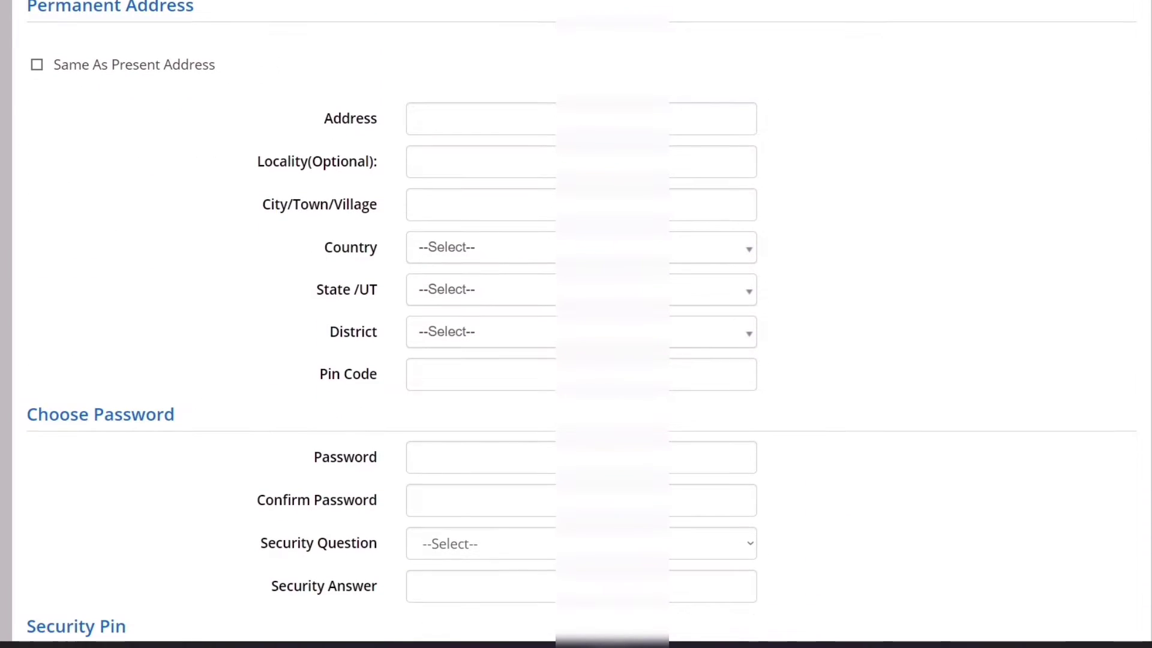
pyautogui.scroll(9, 576, 324)
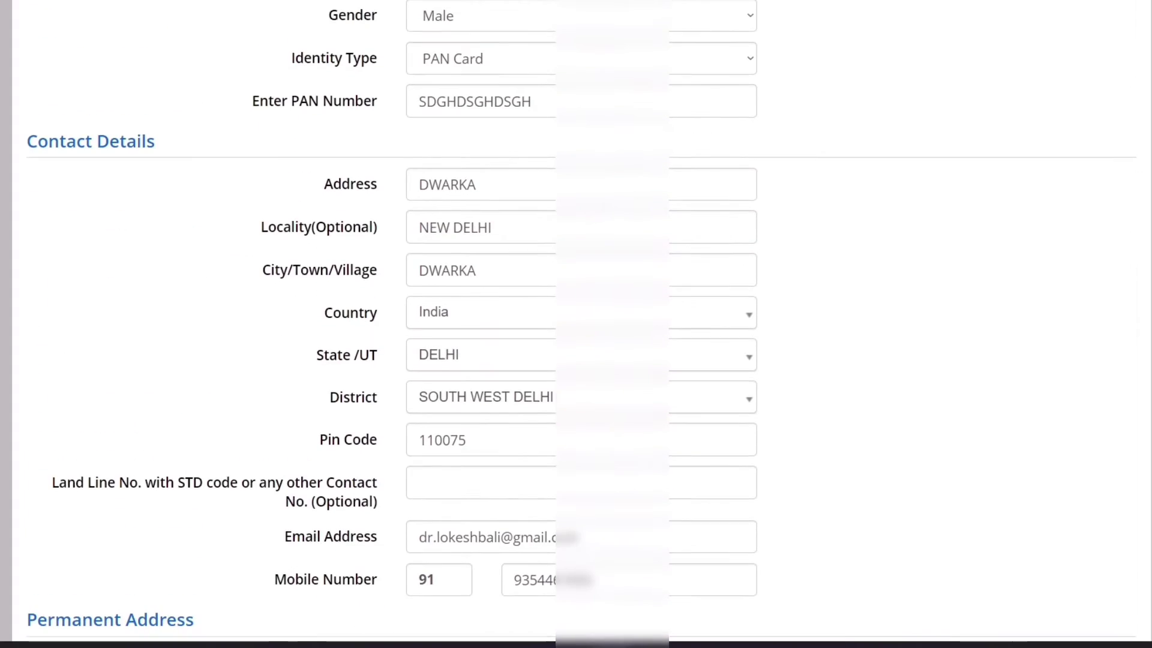
pyautogui.scroll(-7, 576, 324)
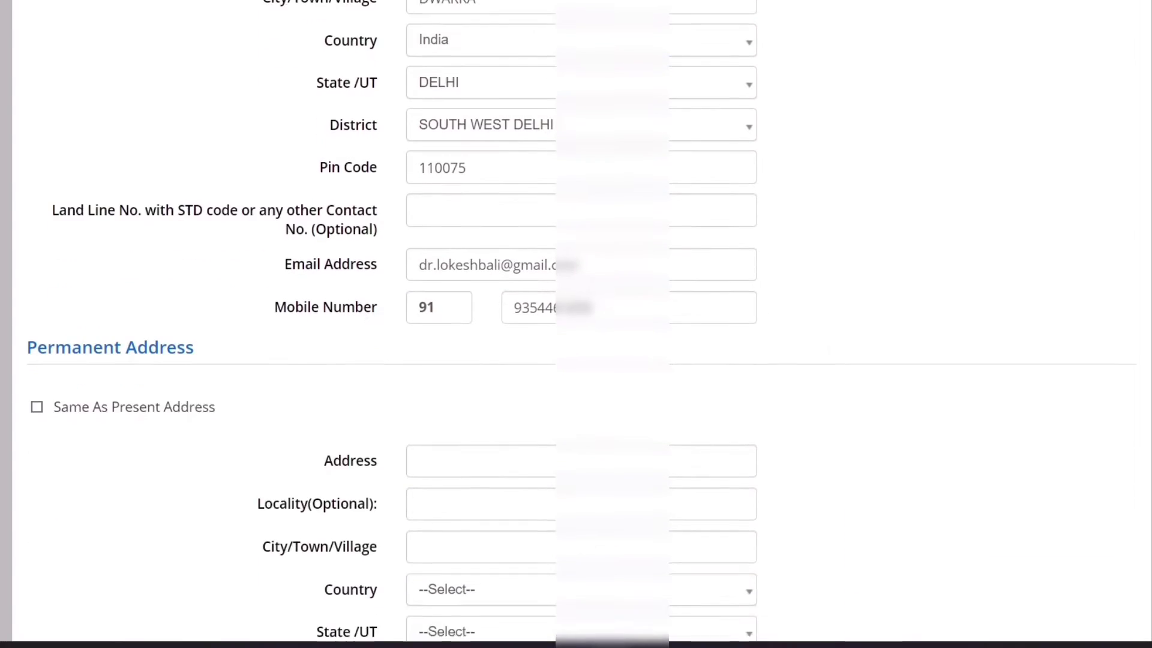
pyautogui.scroll(-3, 576, 324)
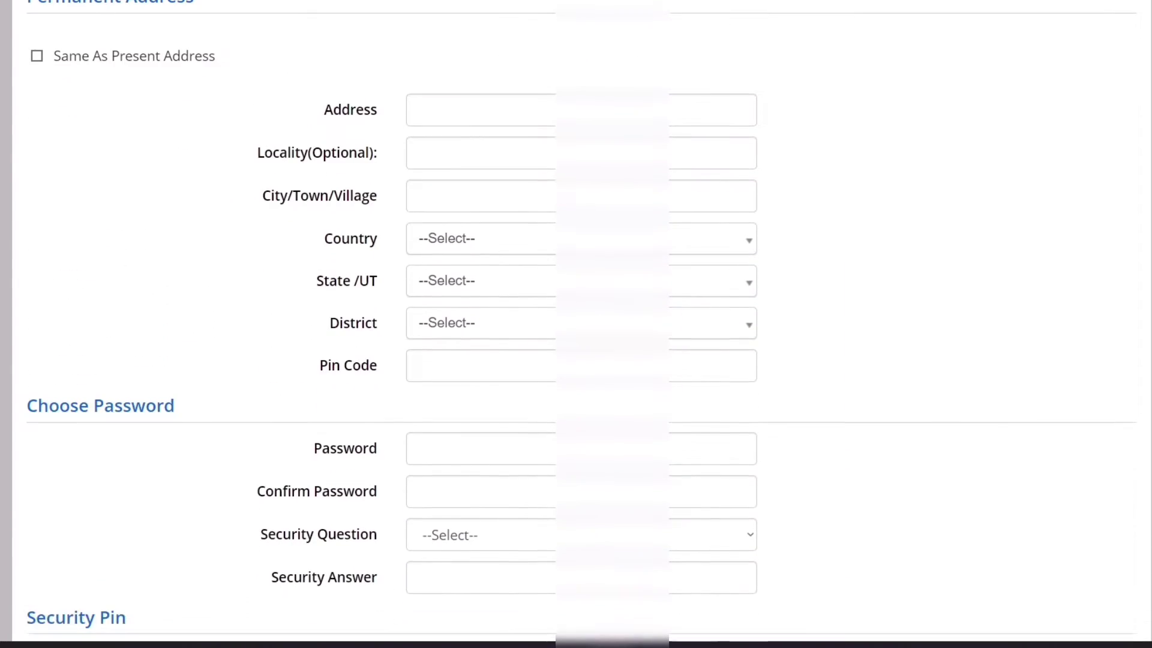
pyautogui.click(37, 54)
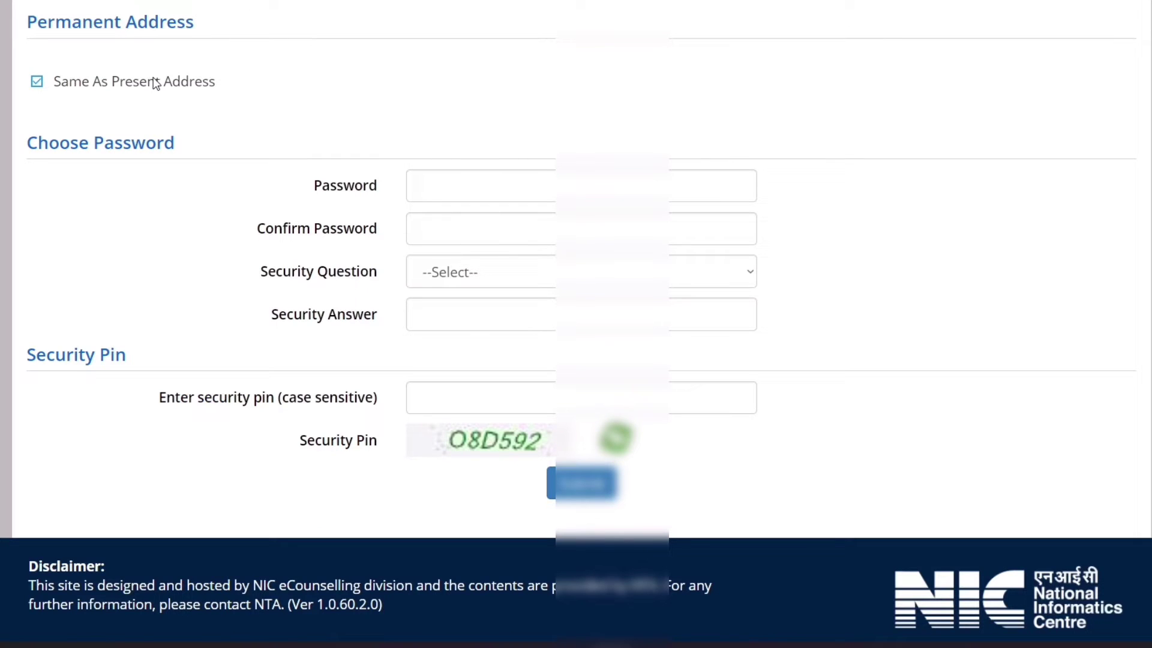
pyautogui.scroll(8, 1147, 375)
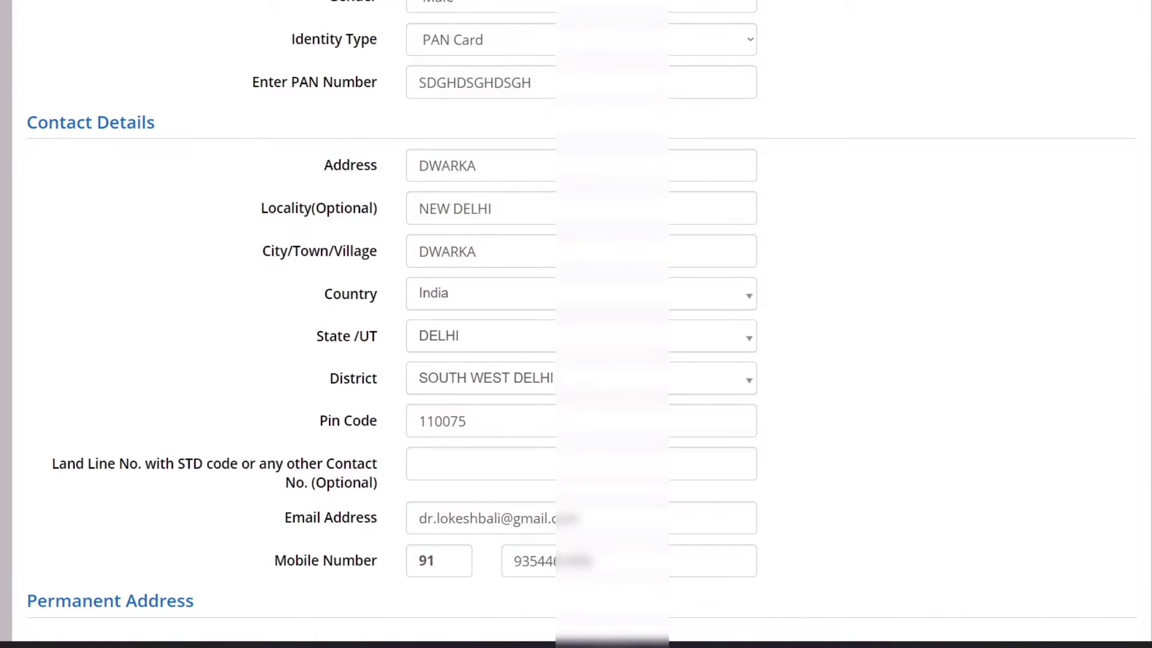
pyautogui.scroll(-6, 1042, 292)
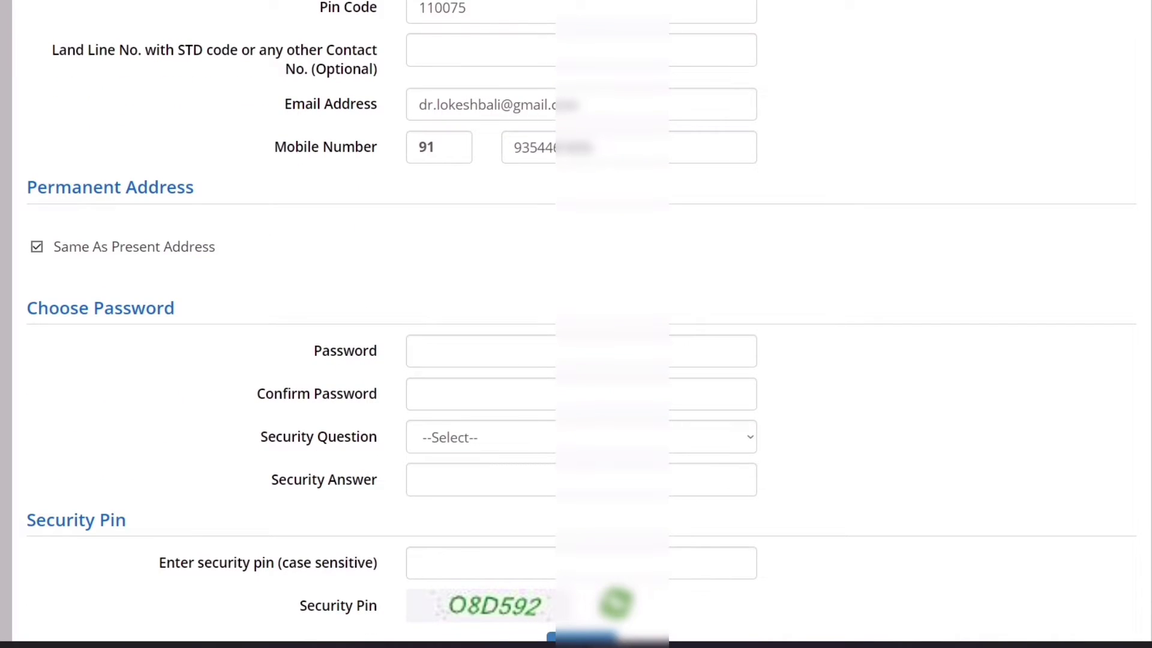
pyautogui.scroll(-3, 576, 324)
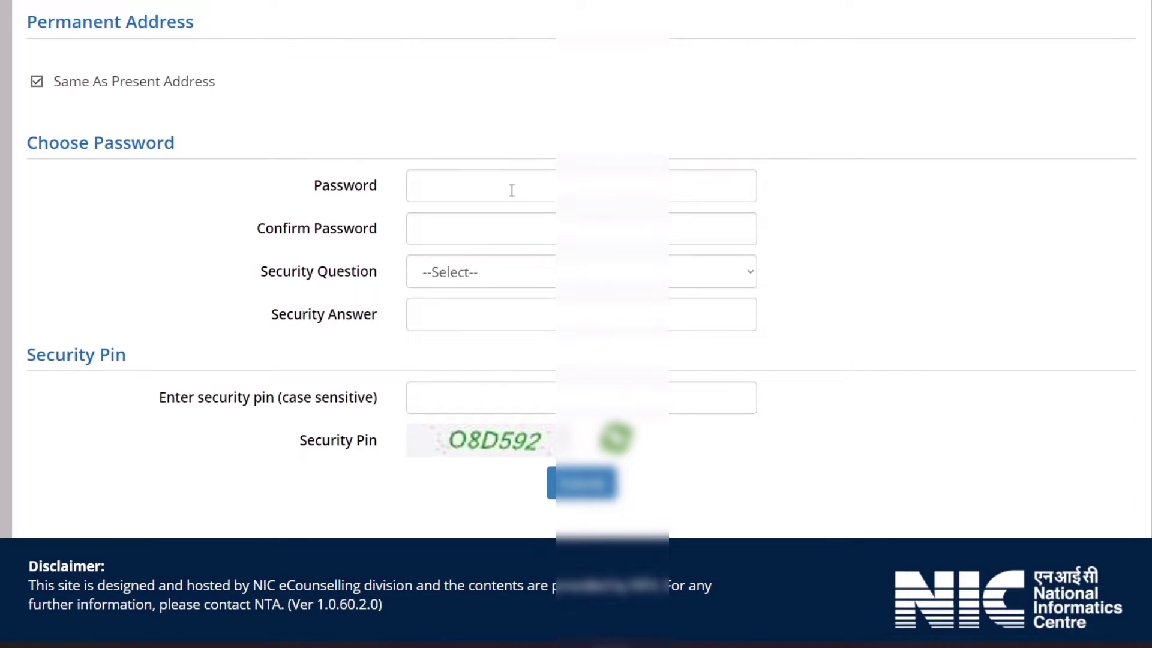
# Enter the account password and confirm it
pyautogui.click(511, 191)
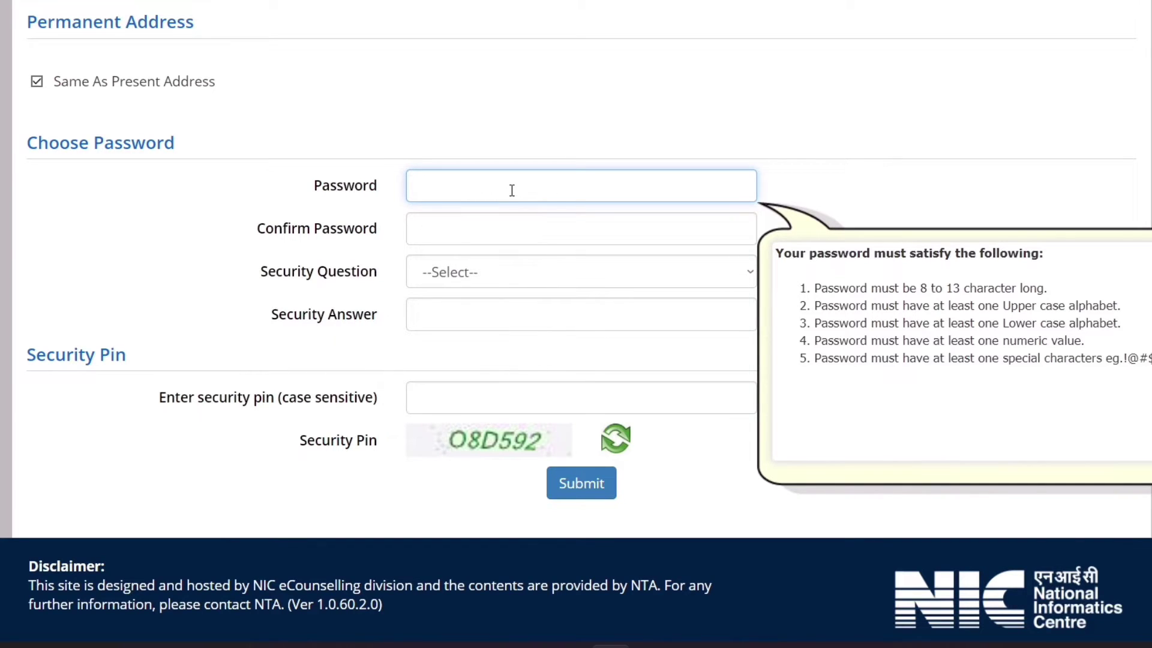
pyautogui.write('A**********')
pyautogui.click(449, 235)
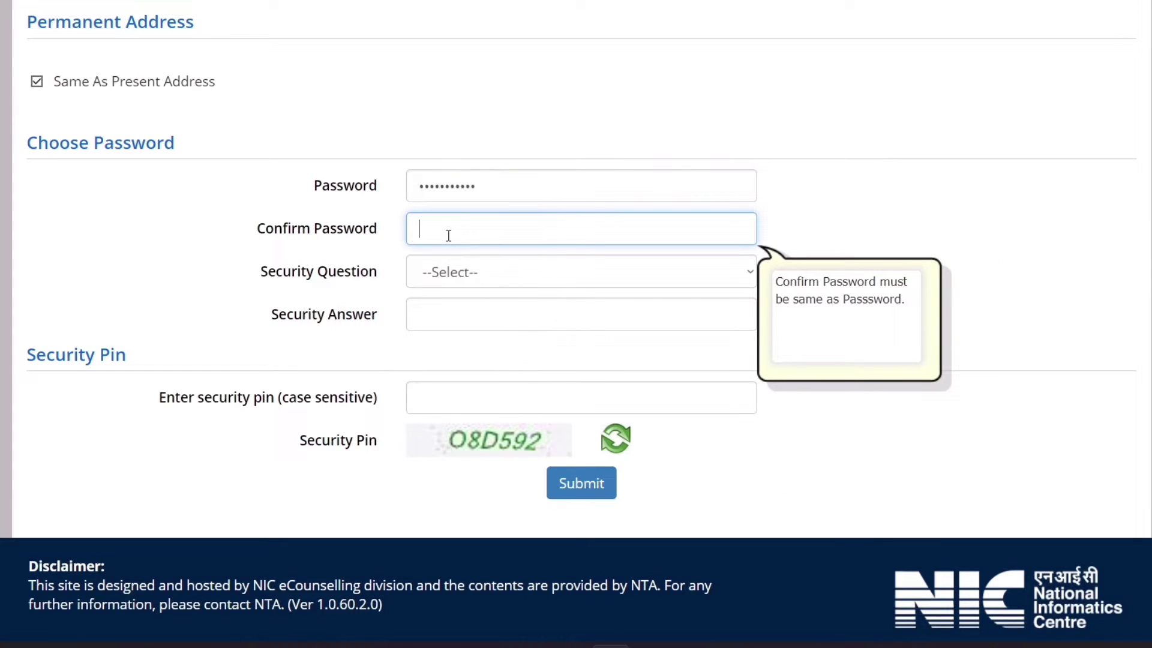
pyautogui.write('***********')
# Choose the 'Which is your favourite book ?' security question and type the answer
pyautogui.click(445, 273)
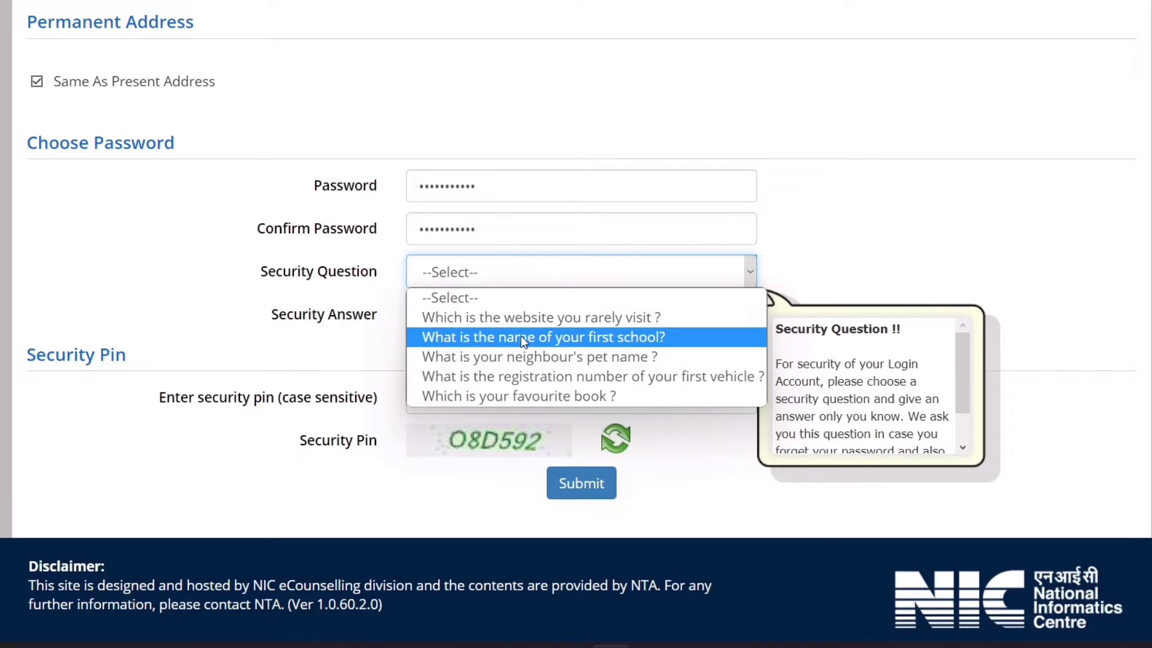
pyautogui.click(524, 396)
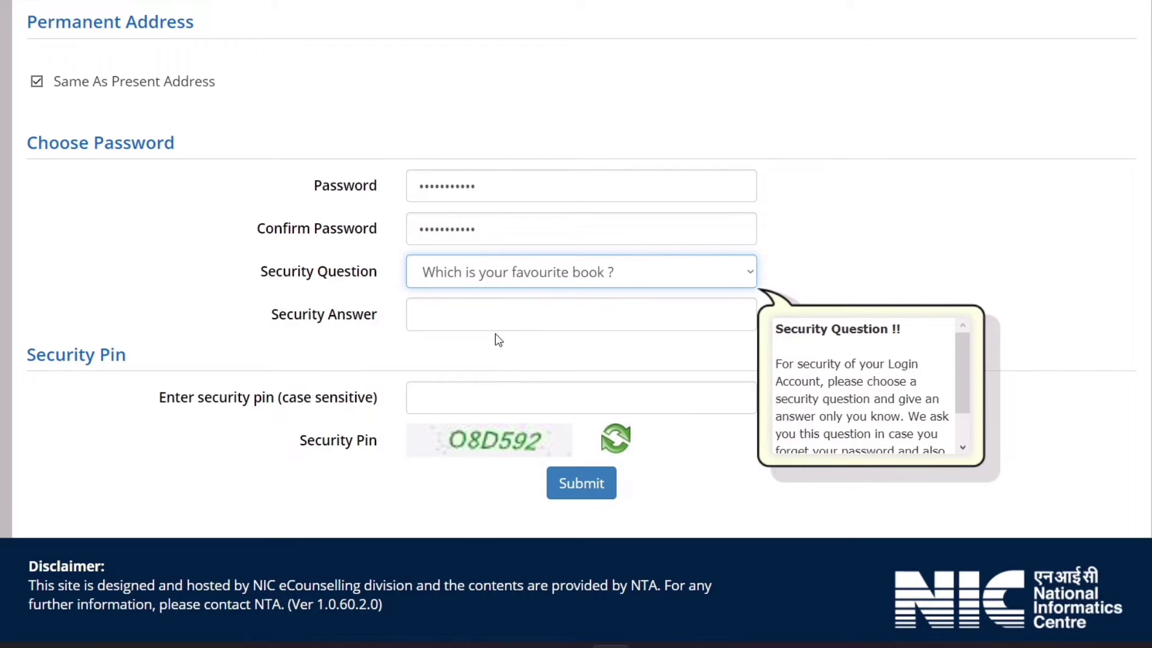
pyautogui.click(481, 315)
pyautogui.write('book')
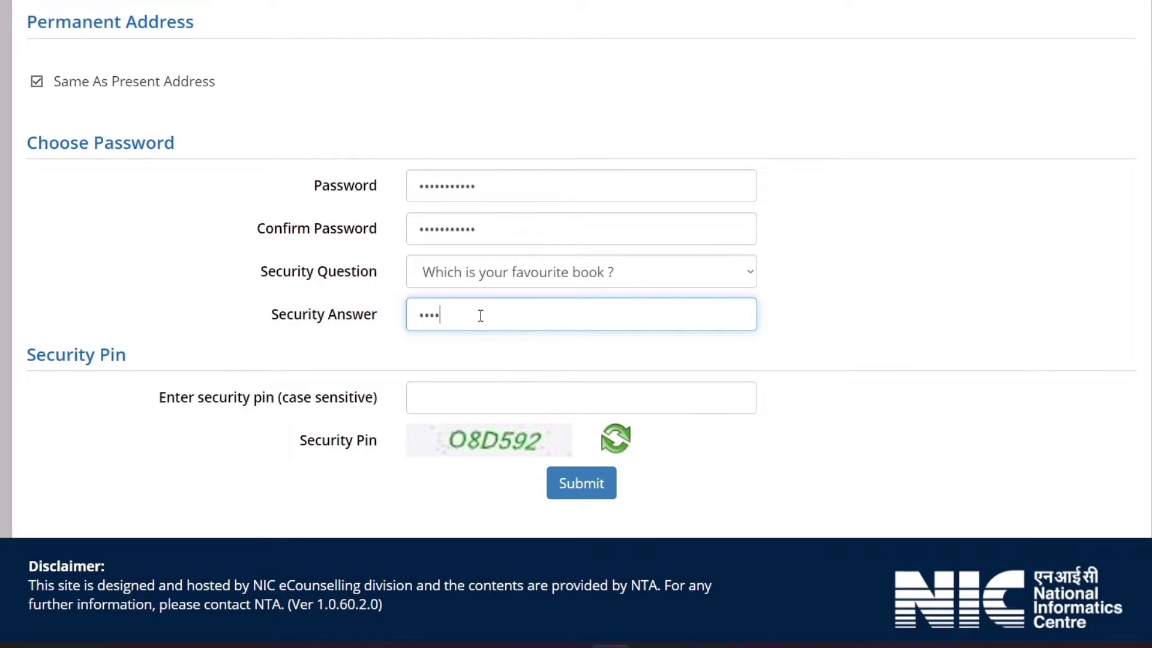
pyautogui.press('BackSpace')
pyautogui.press('BackSpace')
pyautogui.press('BackSpace')
pyautogui.press('BackSpace')
pyautogui.write('abcd')
pyautogui.click(267, 341)
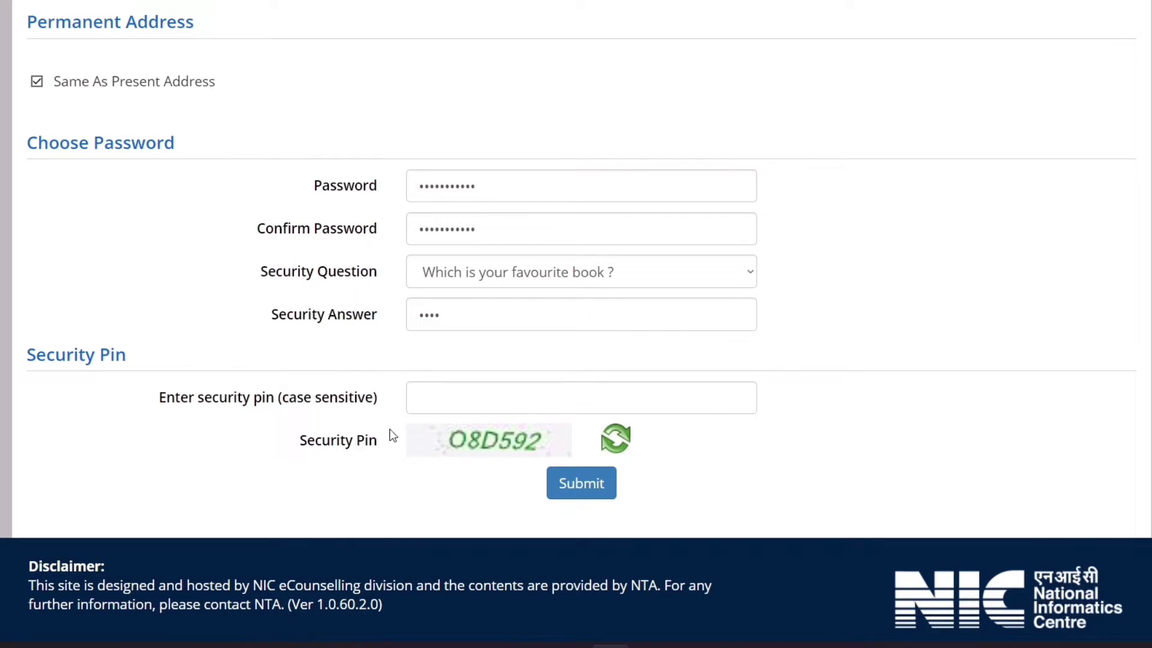
# Enter the displayed security pin
pyautogui.click(499, 398)
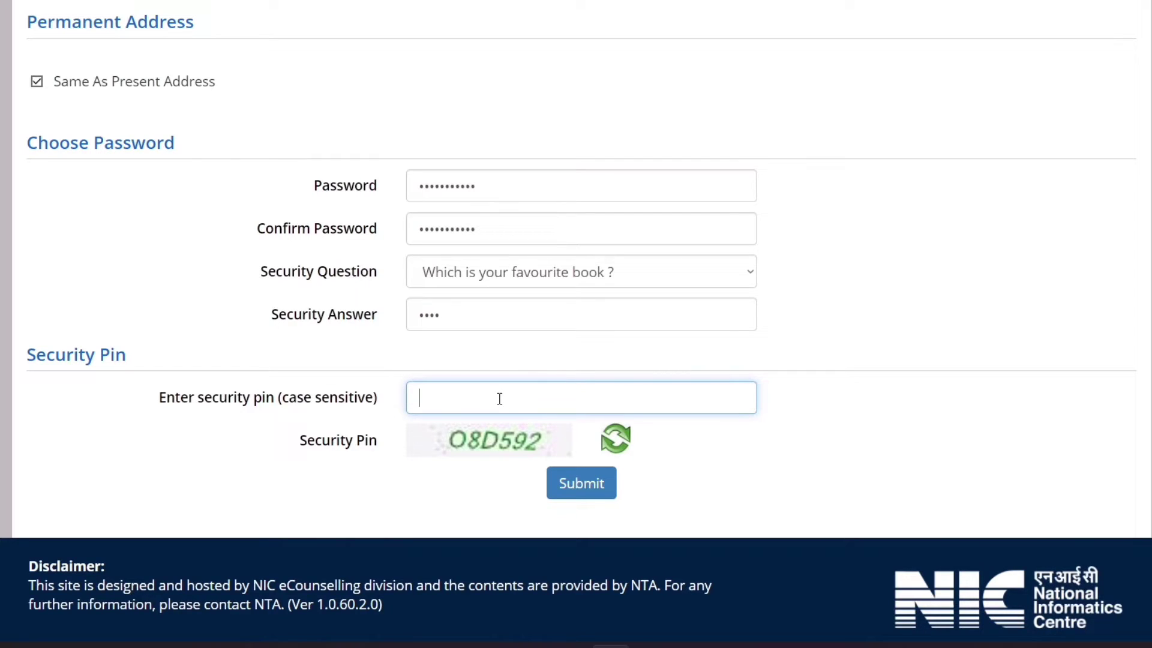
pyautogui.write('o')
pyautogui.press('BackSpace')
pyautogui.write('O8D592')
# Submit the registration details, dismiss the Review Page notice and unchecked-particulars alert, and scroll the review
pyautogui.click(577, 483)
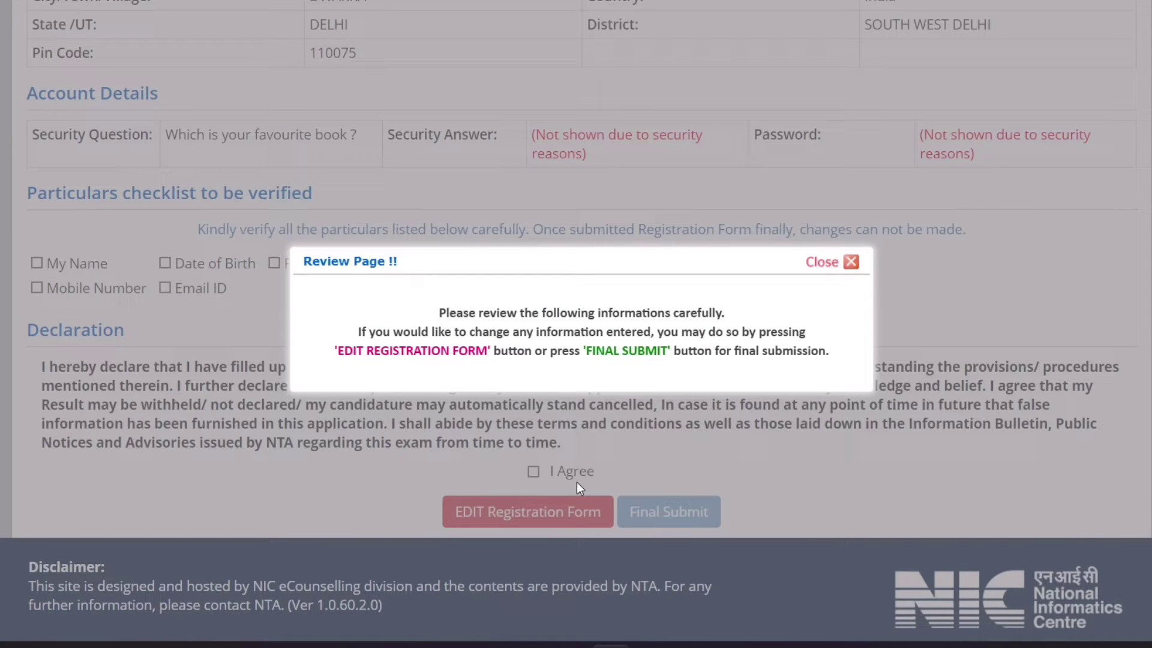
pyautogui.click(810, 271)
pyautogui.click(534, 471)
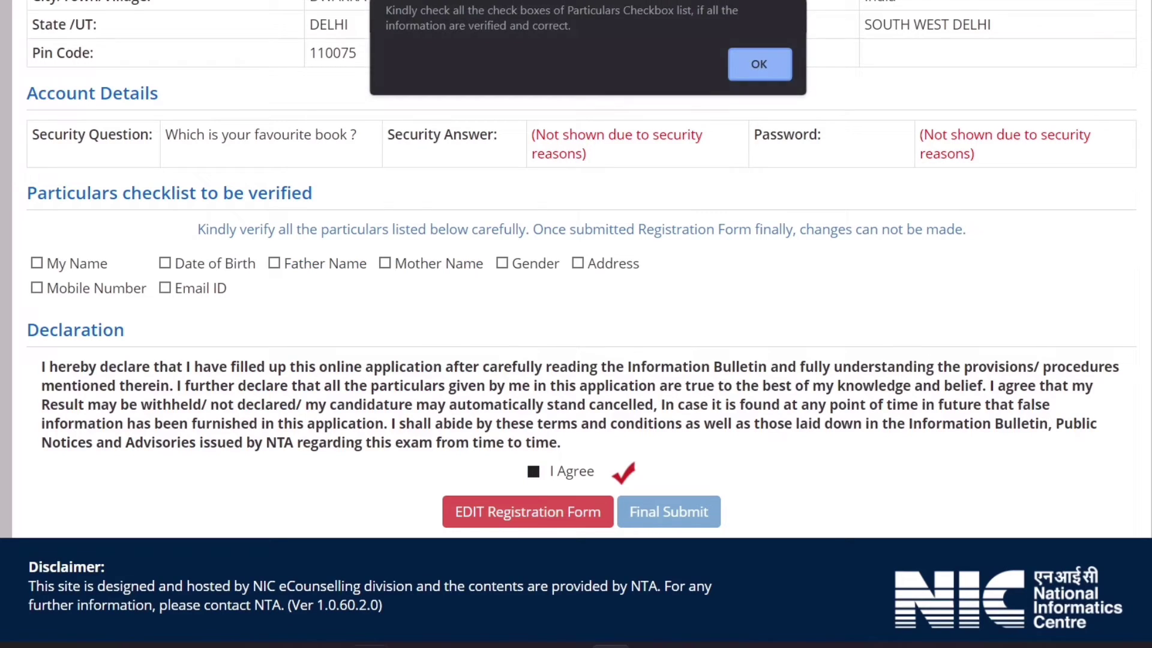
pyautogui.click(759, 63)
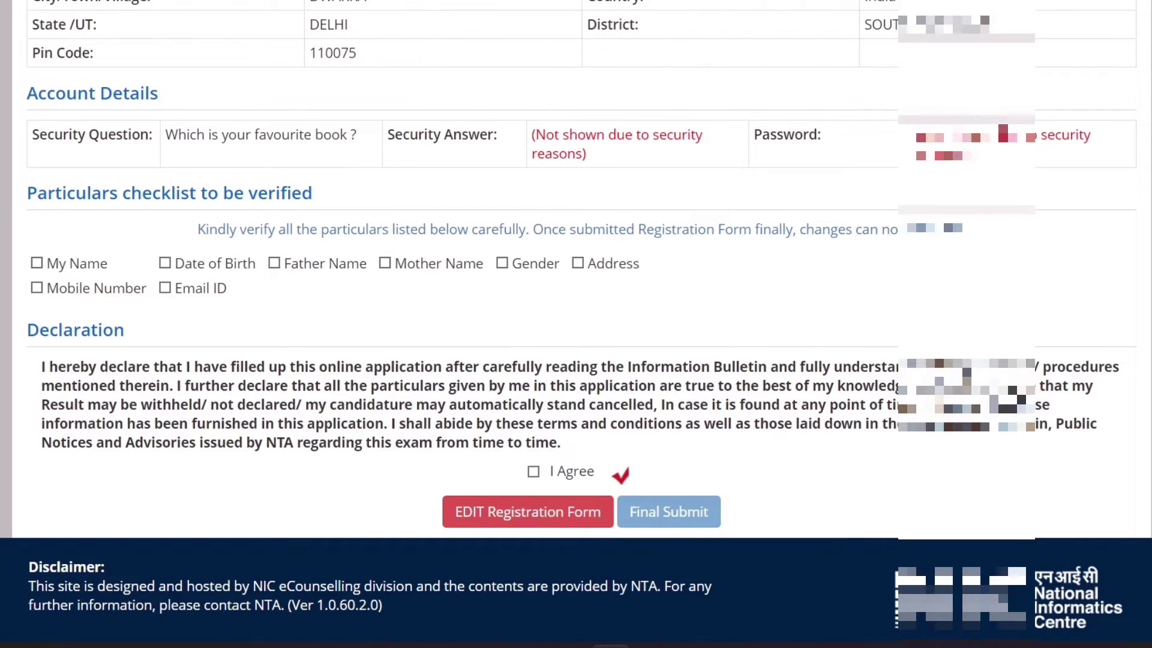
pyautogui.scroll(3, 759, 66)
pyautogui.scroll(8, 576, 324)
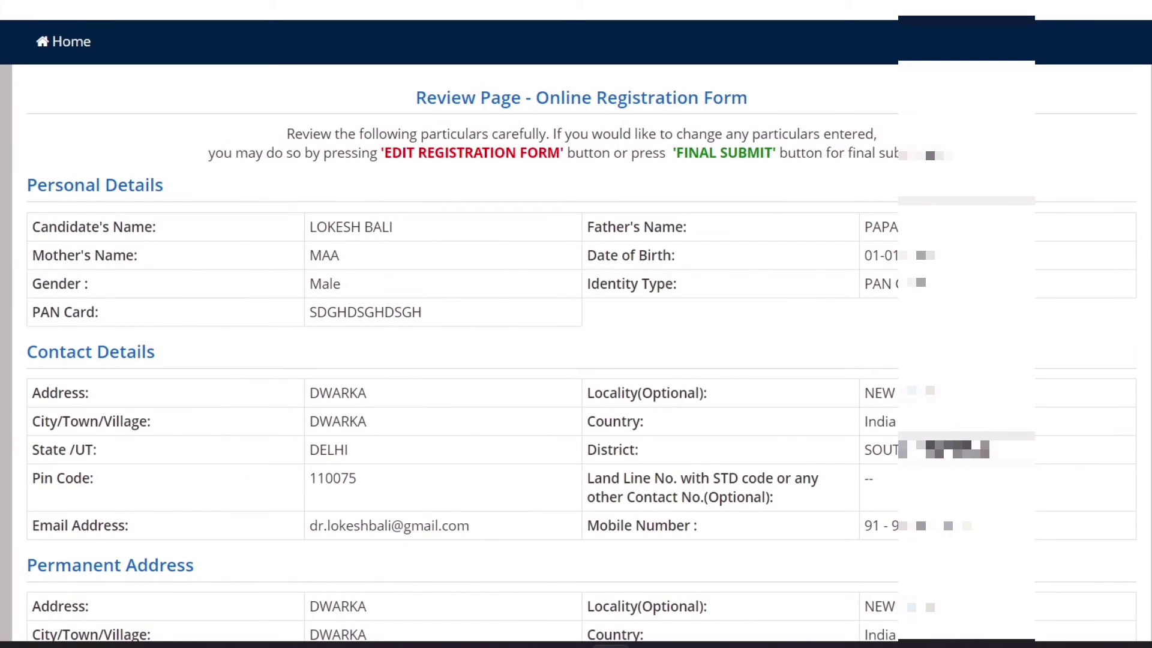
pyautogui.scroll(-4, 575, 324)
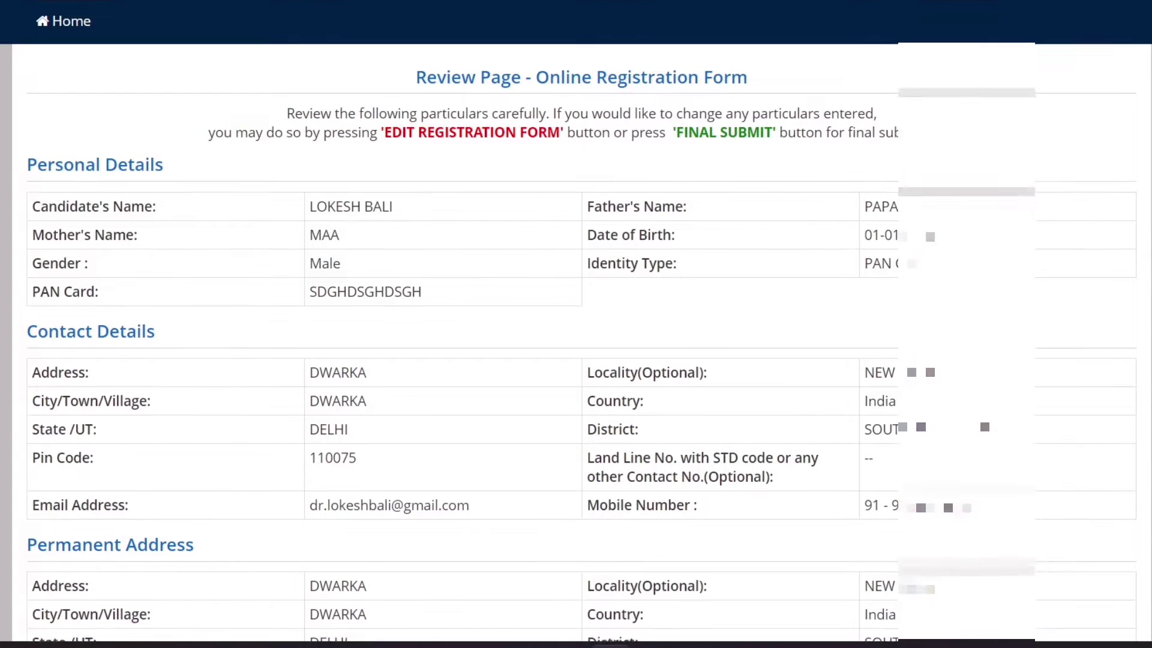
pyautogui.scroll(-3, 575, 324)
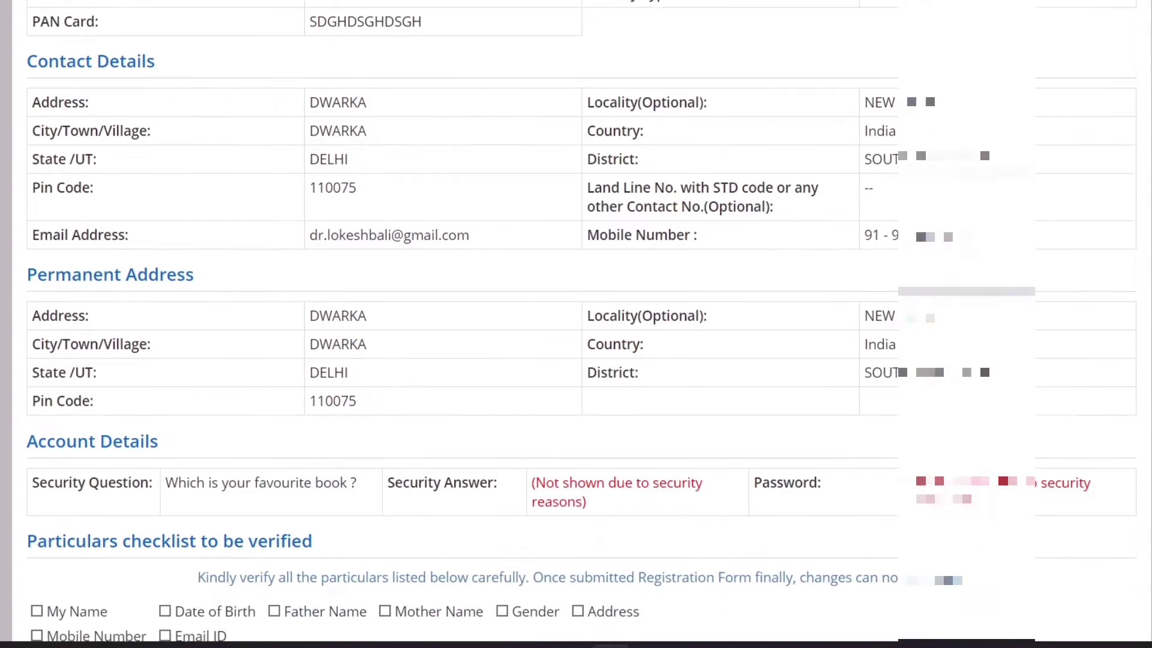
pyautogui.scroll(-5, 616, 477)
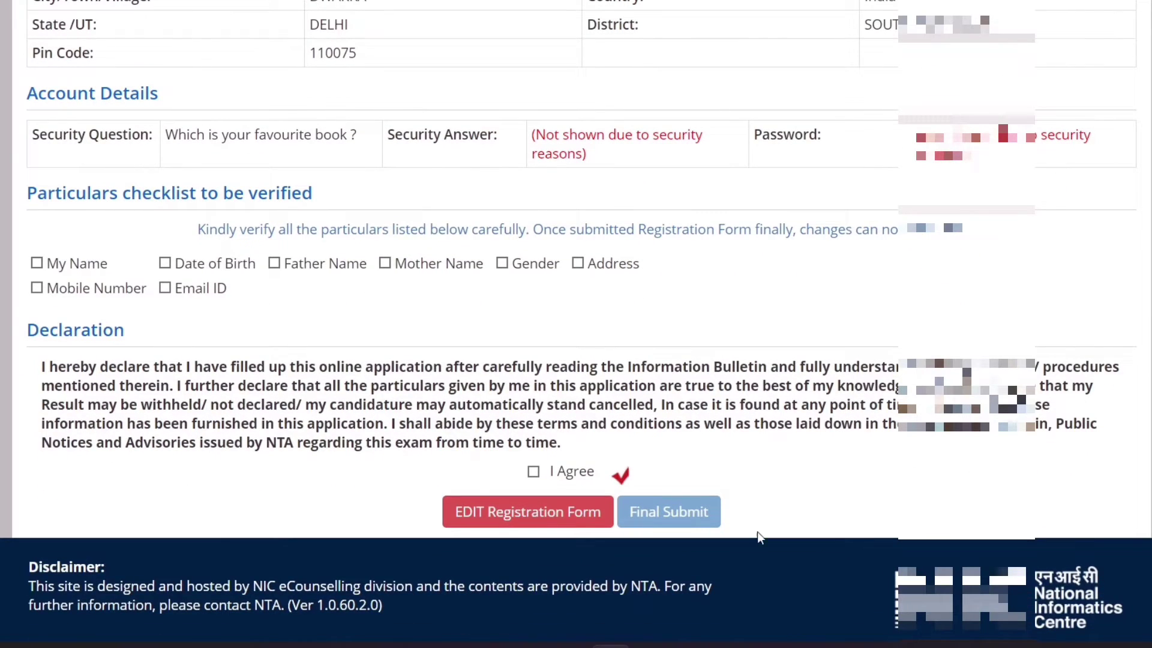
# Tick all eight checklist particulars, from My Name through Email ID
pyautogui.click(37, 263)
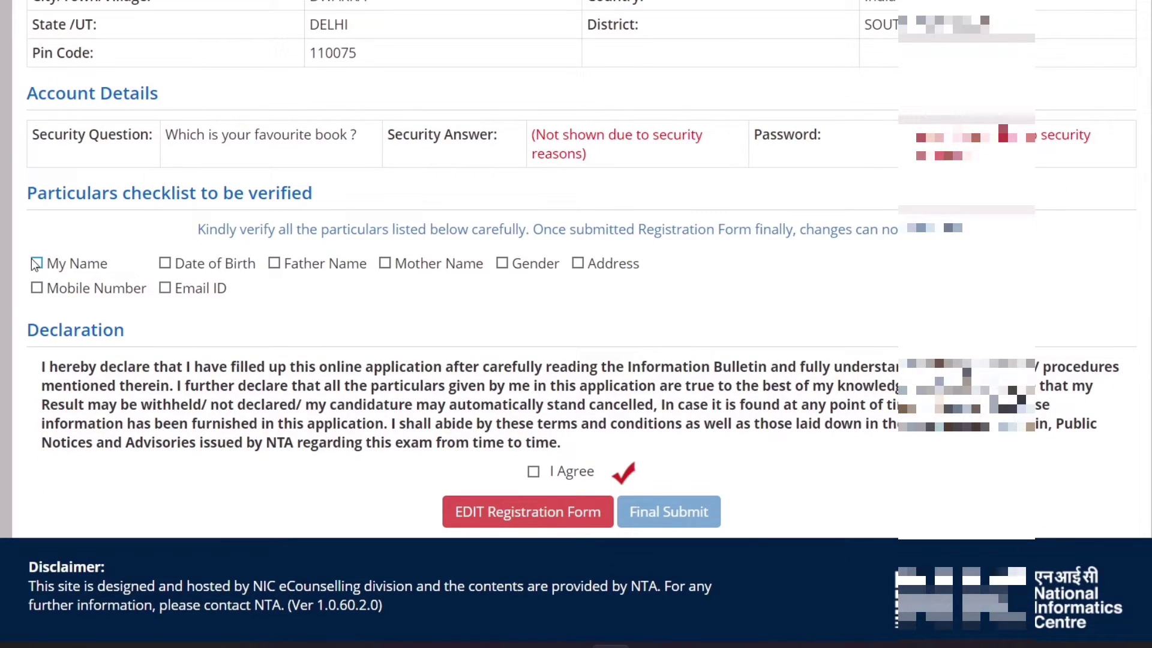
pyautogui.click(165, 263)
pyautogui.click(274, 264)
pyautogui.click(385, 264)
pyautogui.click(502, 263)
pyautogui.click(579, 263)
pyautogui.click(37, 288)
pyautogui.click(165, 288)
# Agree to the declaration, Final Submit, and confirm with Yes
pyautogui.click(533, 471)
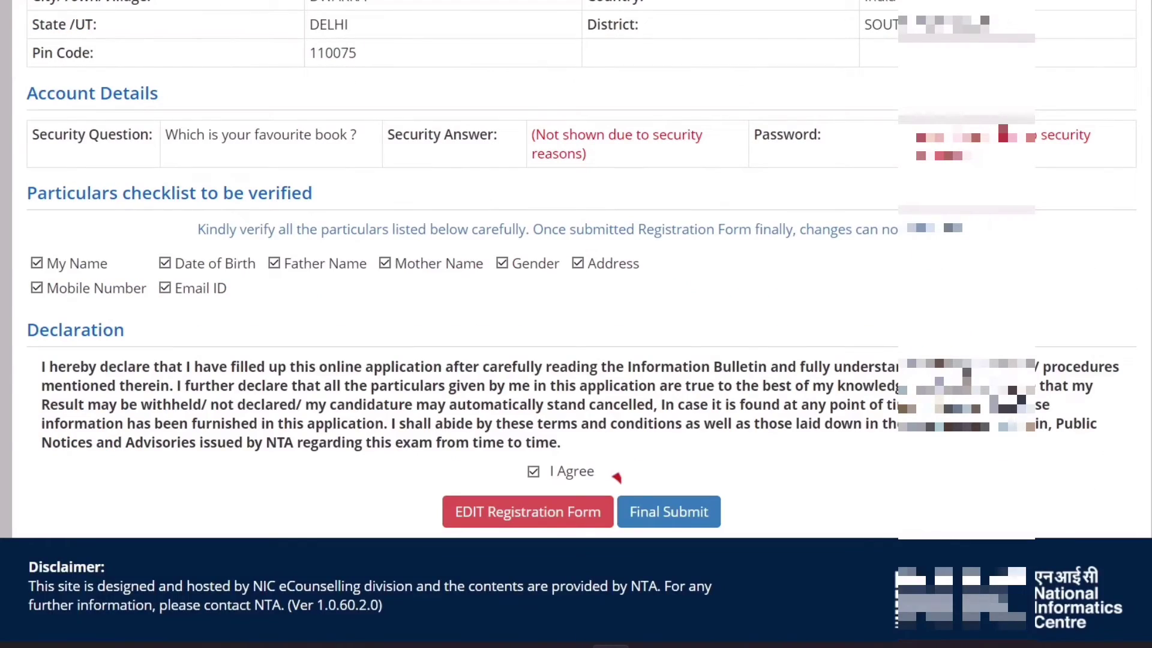
pyautogui.click(692, 525)
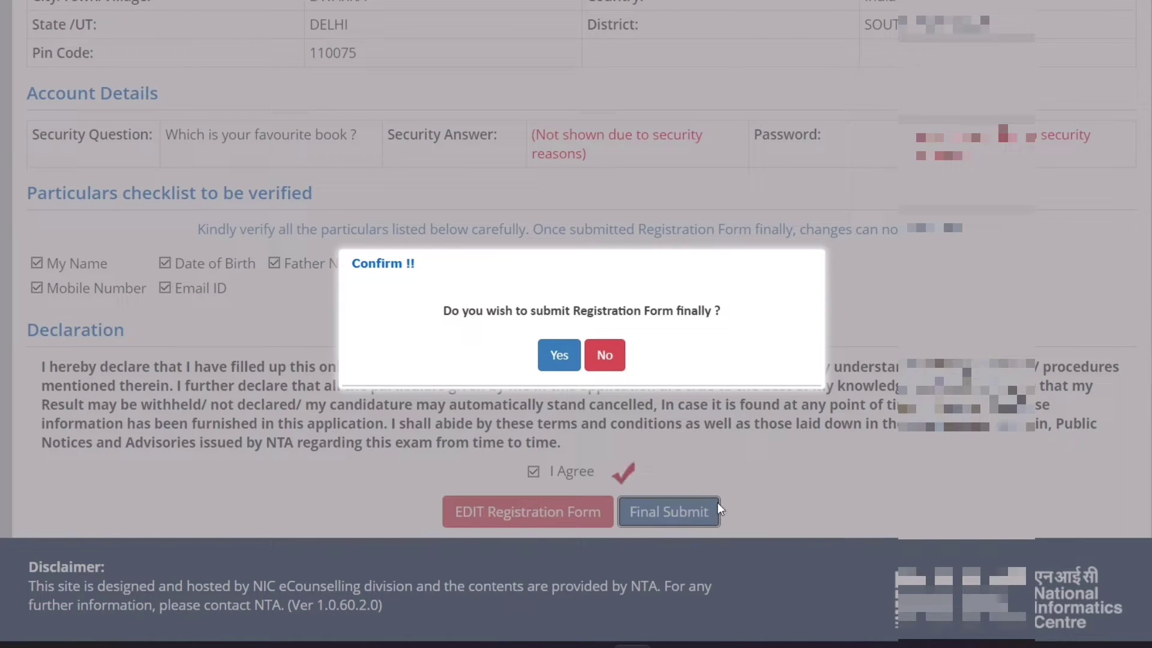
pyautogui.click(559, 357)
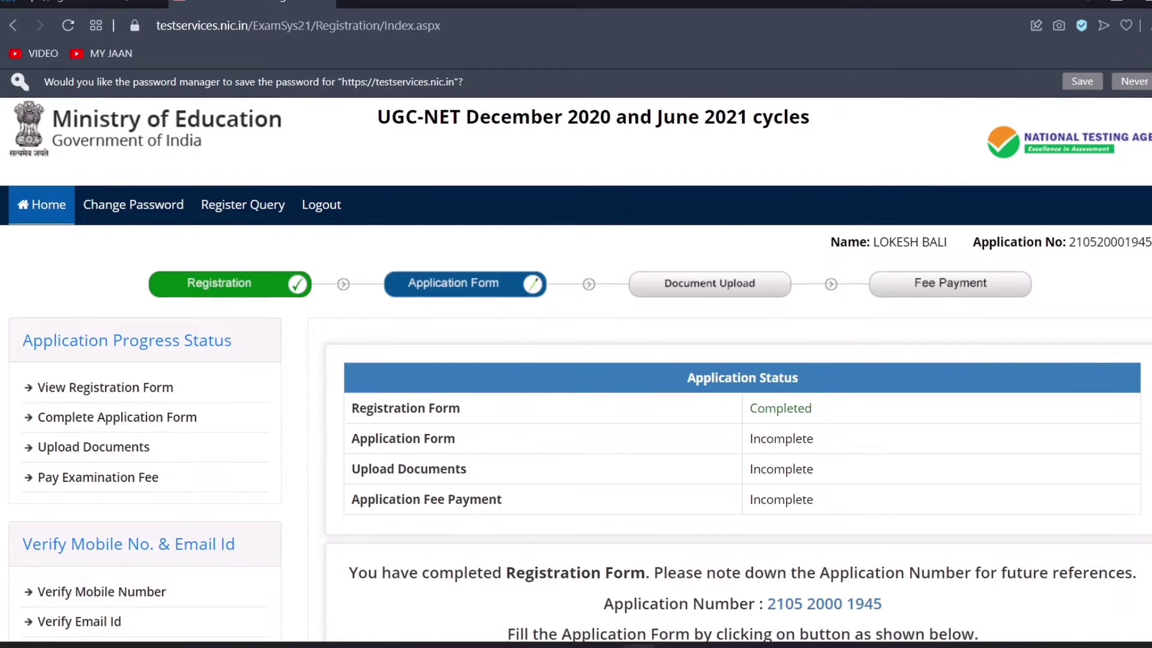
# Select the application number on the status page and open Complete Application Form
pyautogui.scroll(-2, 576, 355)
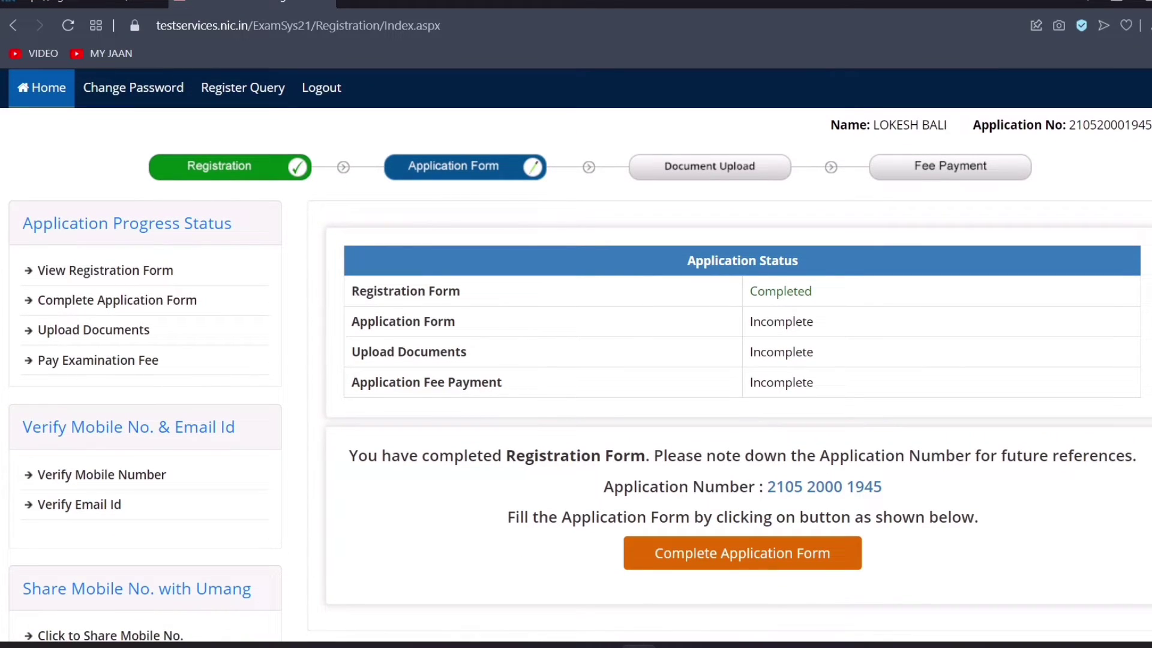
pyautogui.scroll(-1, 575, 355)
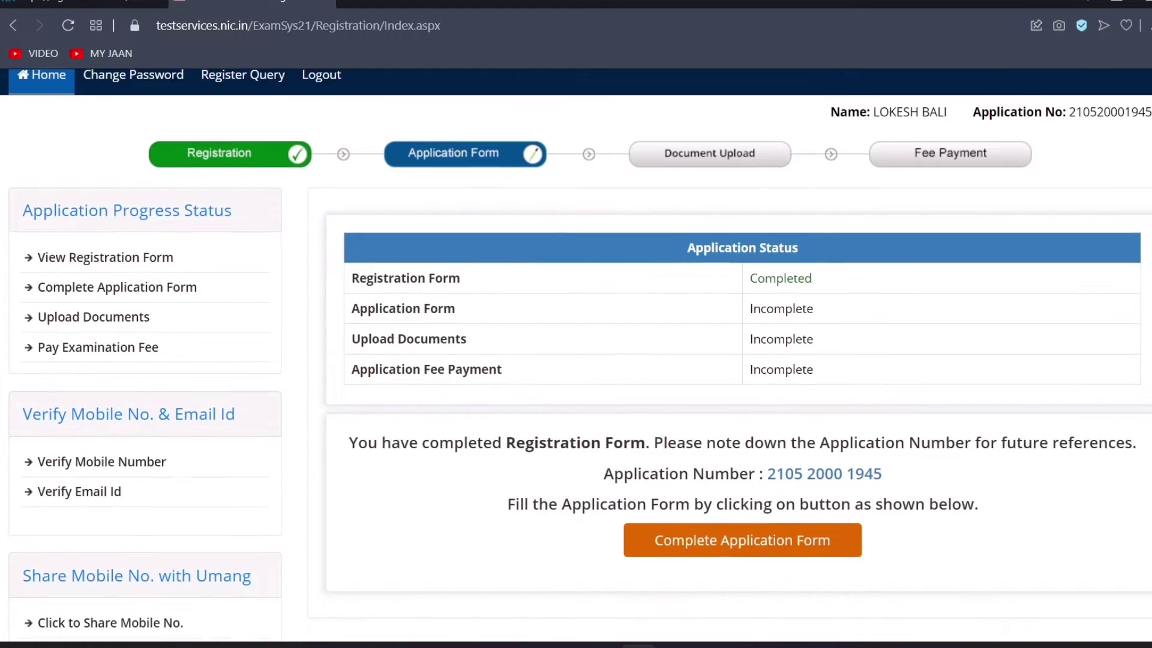
pyautogui.scroll(-3, 955, 341)
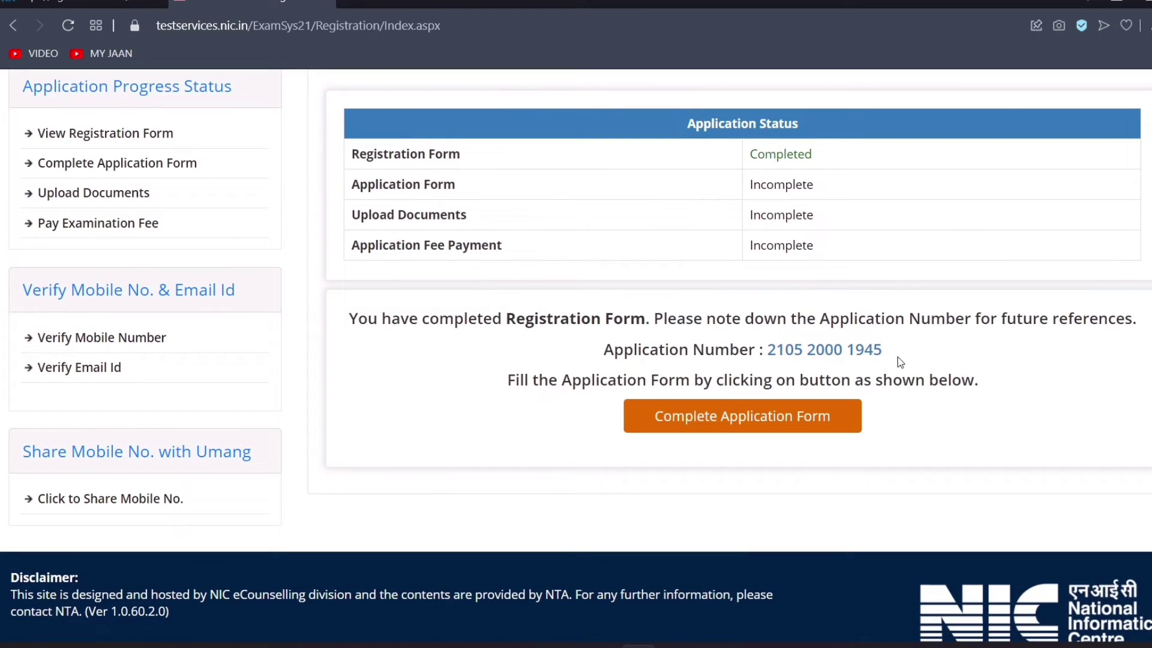
pyautogui.moveTo(894, 362); pyautogui.dragTo(768, 350)
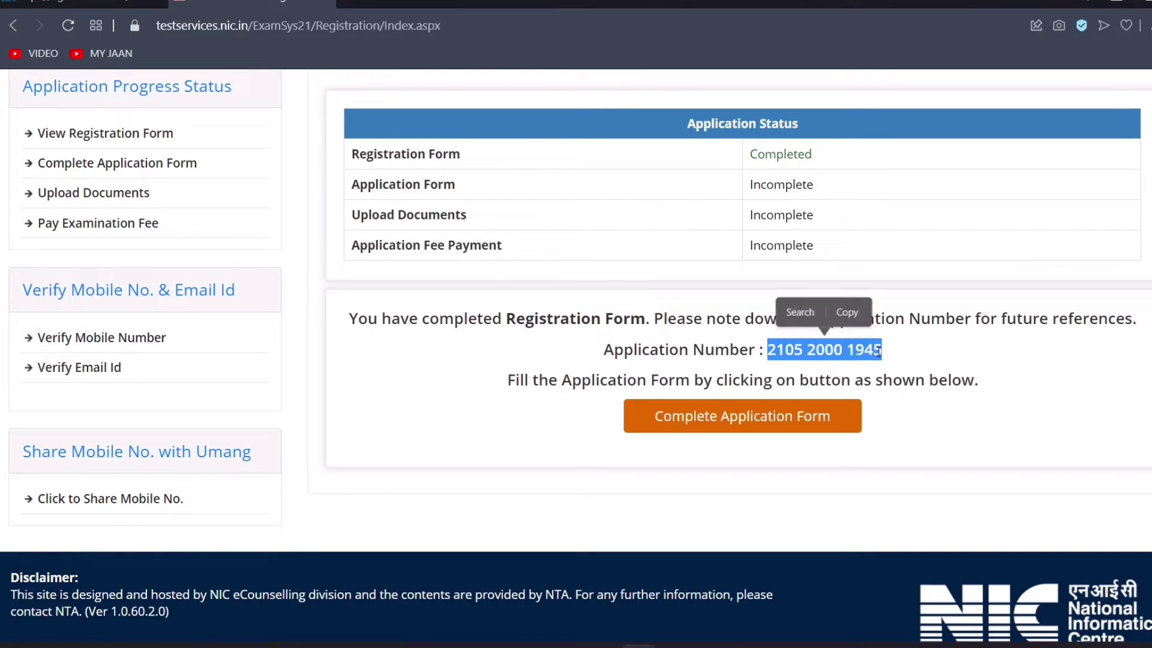
pyautogui.click(904, 351)
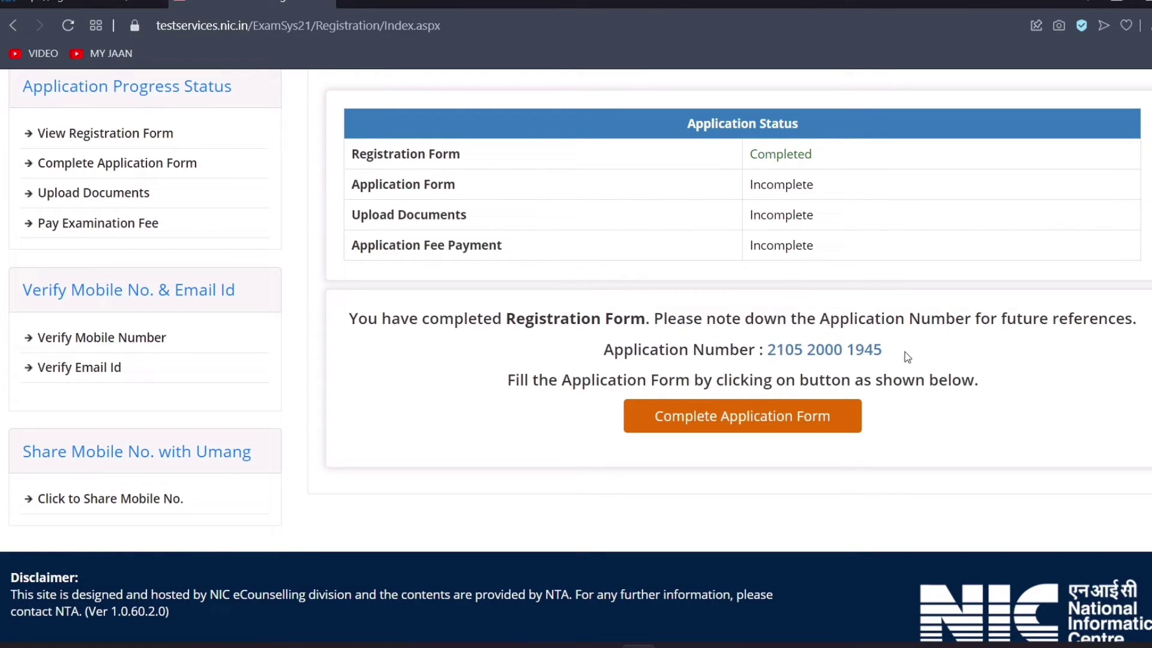
pyautogui.click(763, 427)
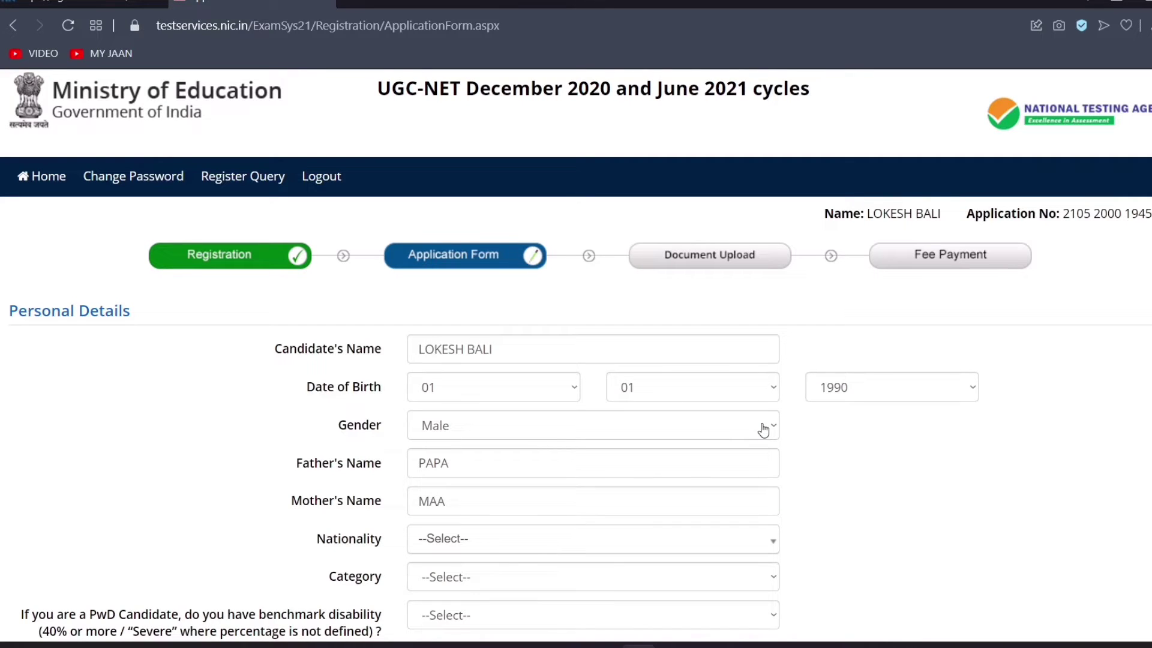
# Set nationality to Indian and category to General, dismissing the category note
pyautogui.scroll(-15, 799, 406)
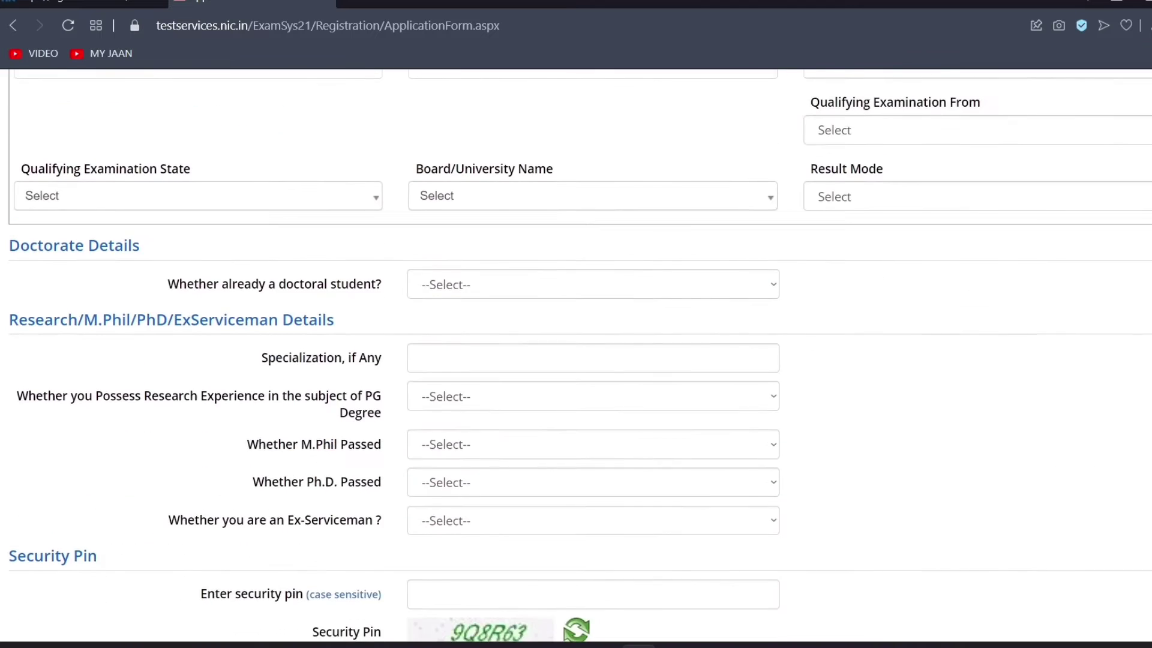
pyautogui.scroll(15, 576, 355)
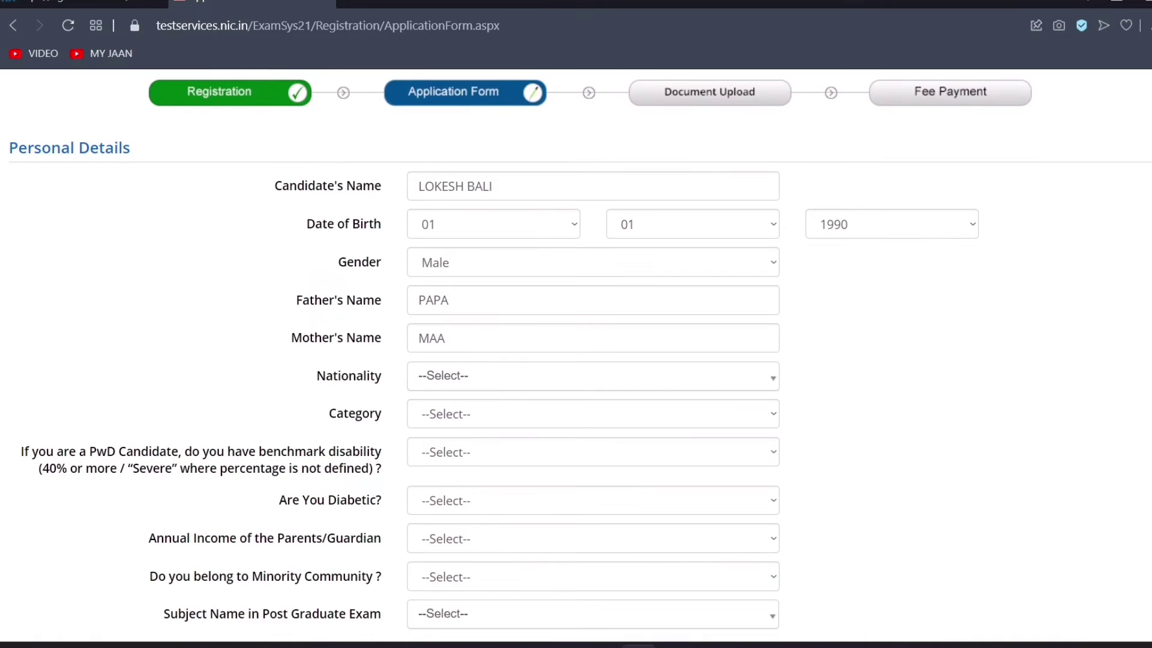
pyautogui.scroll(-3, 478, 278)
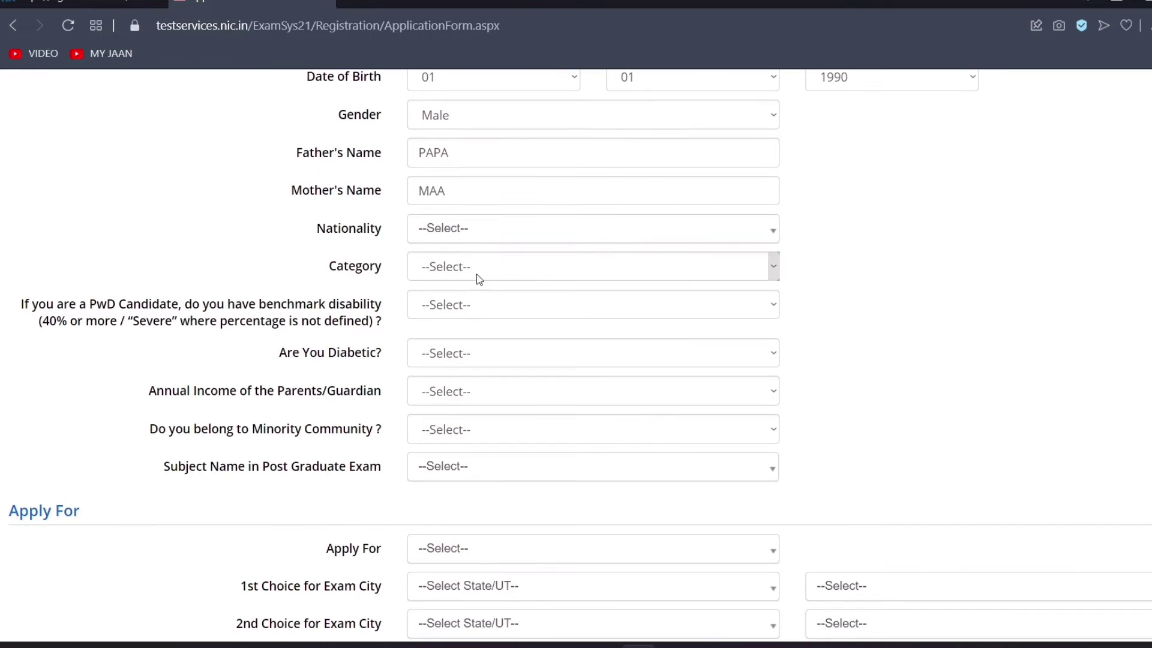
pyautogui.click(470, 230)
pyautogui.click(471, 304)
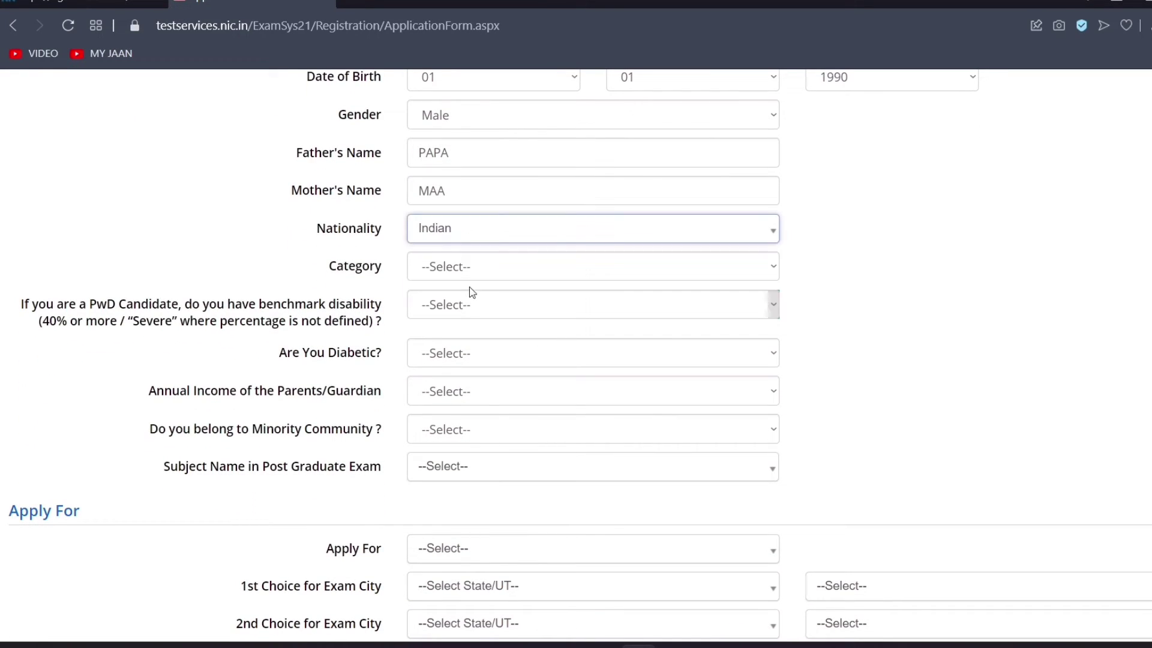
pyautogui.click(474, 267)
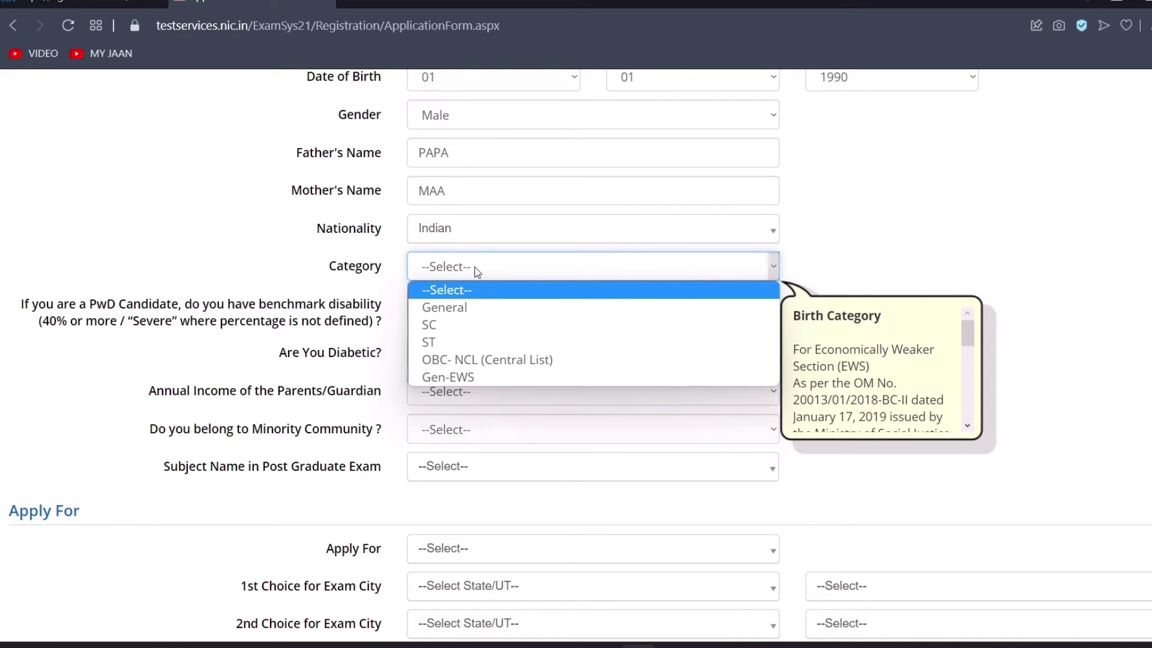
pyautogui.click(474, 308)
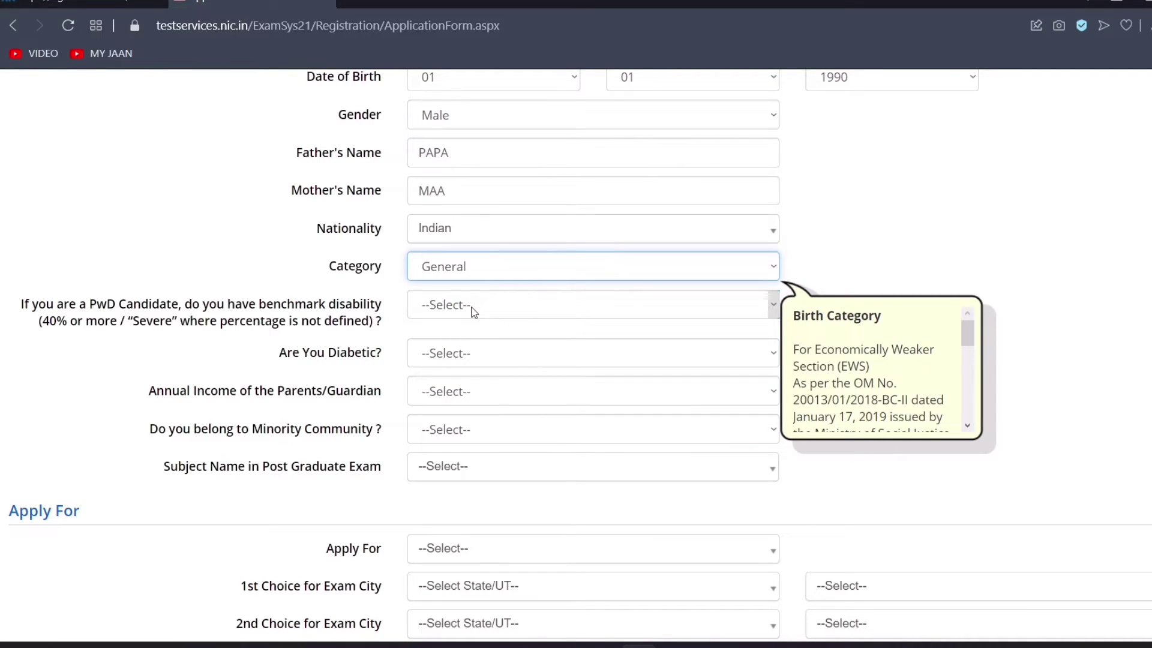
pyautogui.click(984, 159)
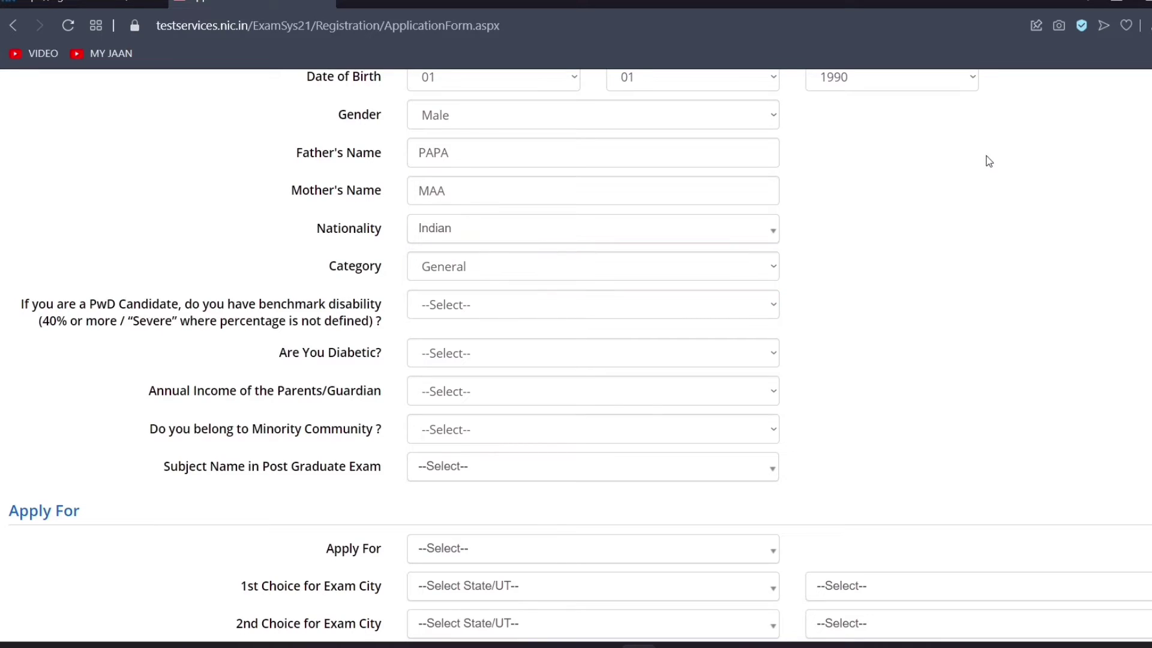
# Answer No to both the PwD benchmark-disability and diabetic questions
pyautogui.click(507, 301)
pyautogui.click(489, 366)
pyautogui.click(466, 352)
pyautogui.click(466, 412)
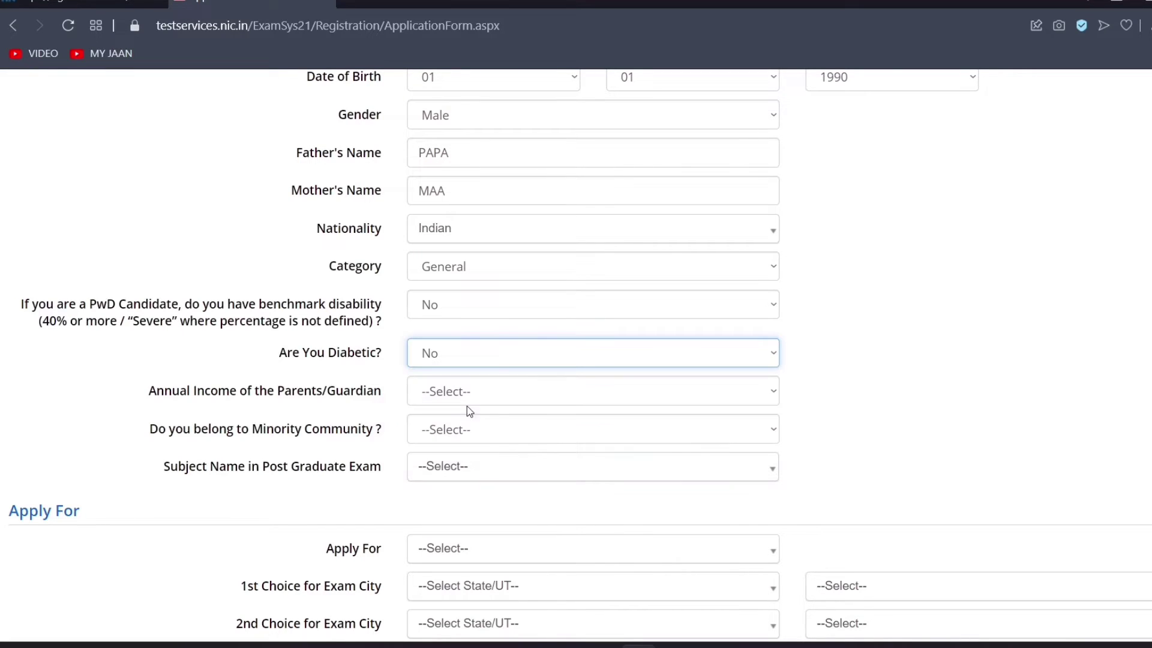
pyautogui.scroll(-1, 466, 413)
pyautogui.scroll(-2, 1047, 336)
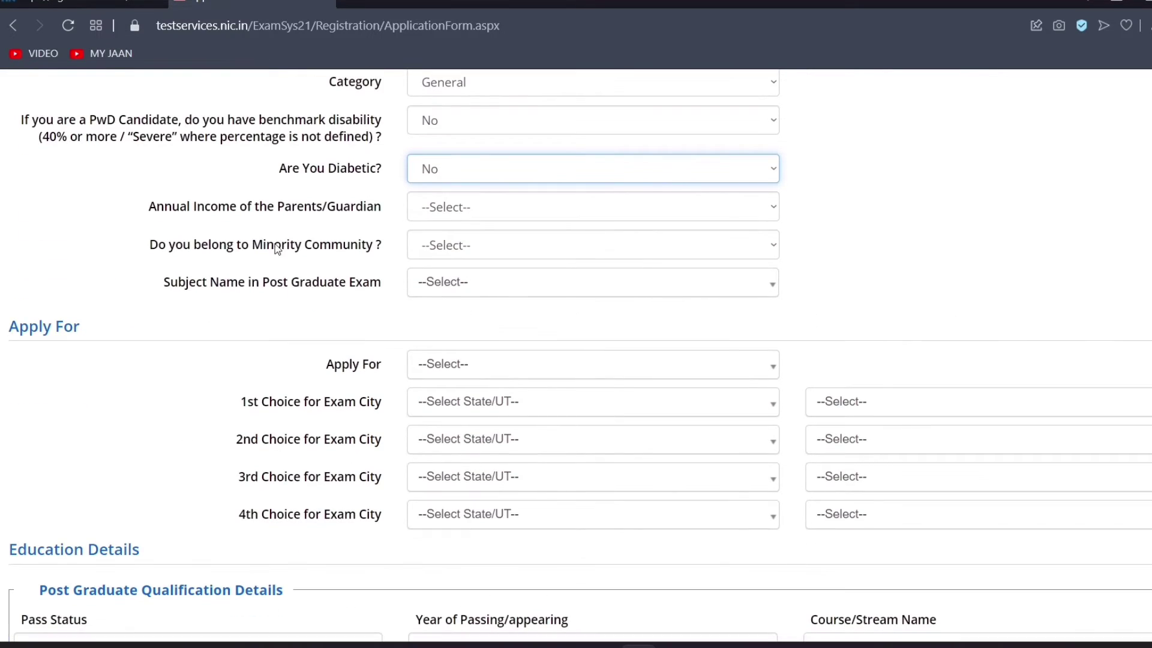
# Set parental annual income to Rs 50,001- Rs 2,00,000 and minority community to No
pyautogui.click(474, 210)
pyautogui.click(475, 214)
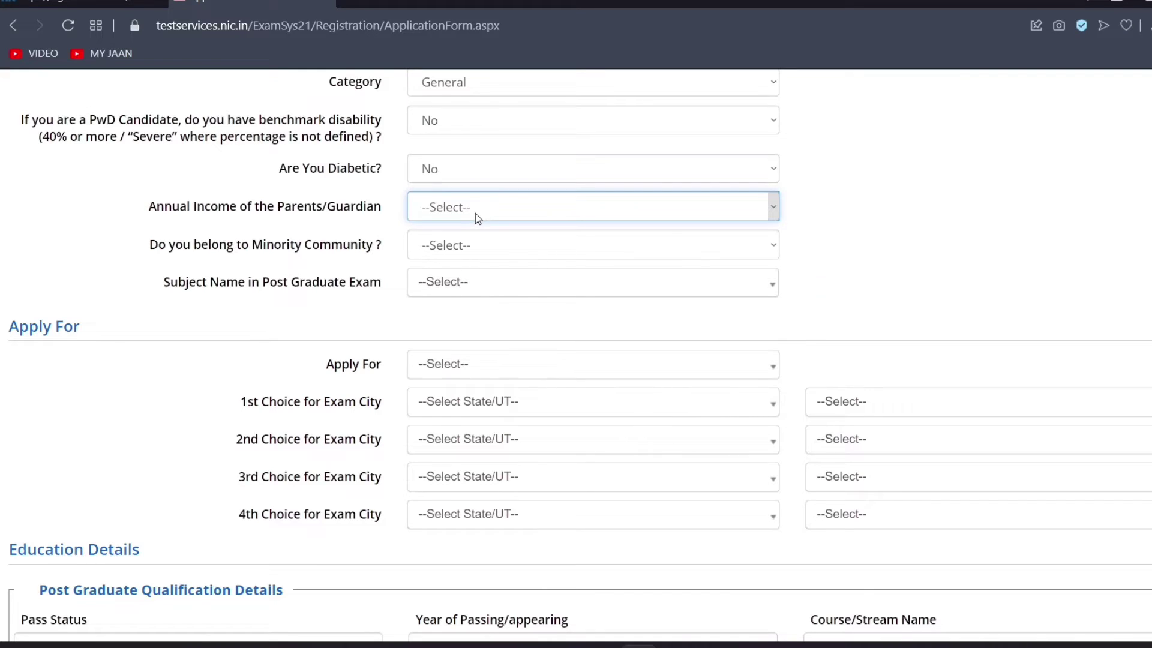
pyautogui.click(478, 218)
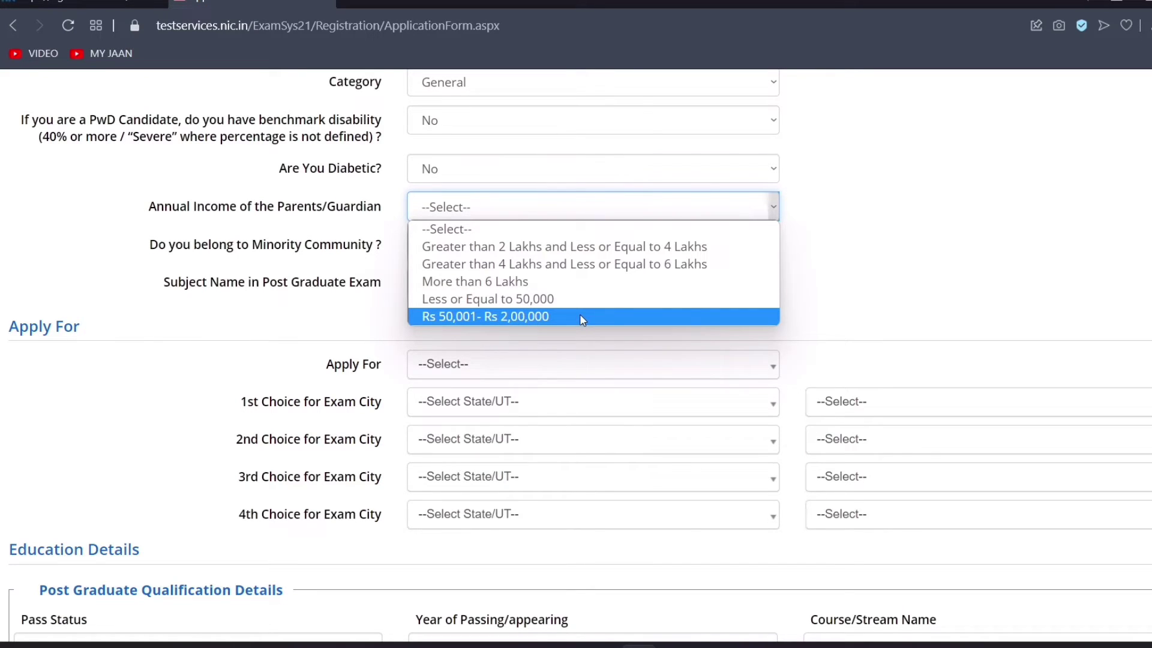
pyautogui.click(582, 317)
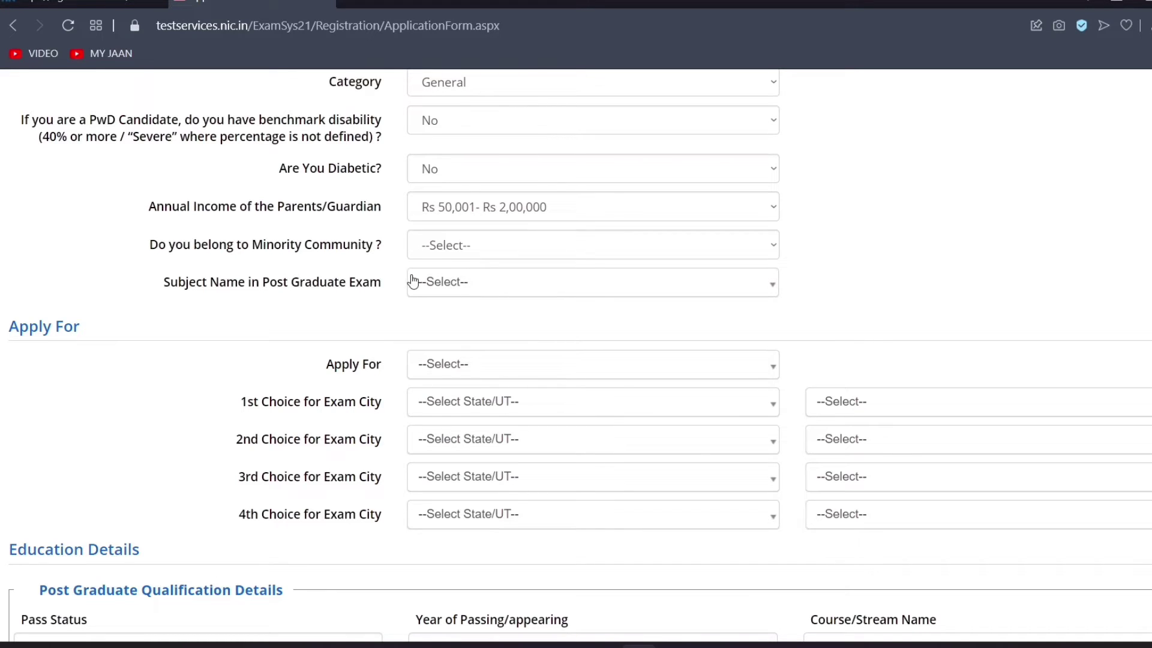
pyautogui.click(481, 252)
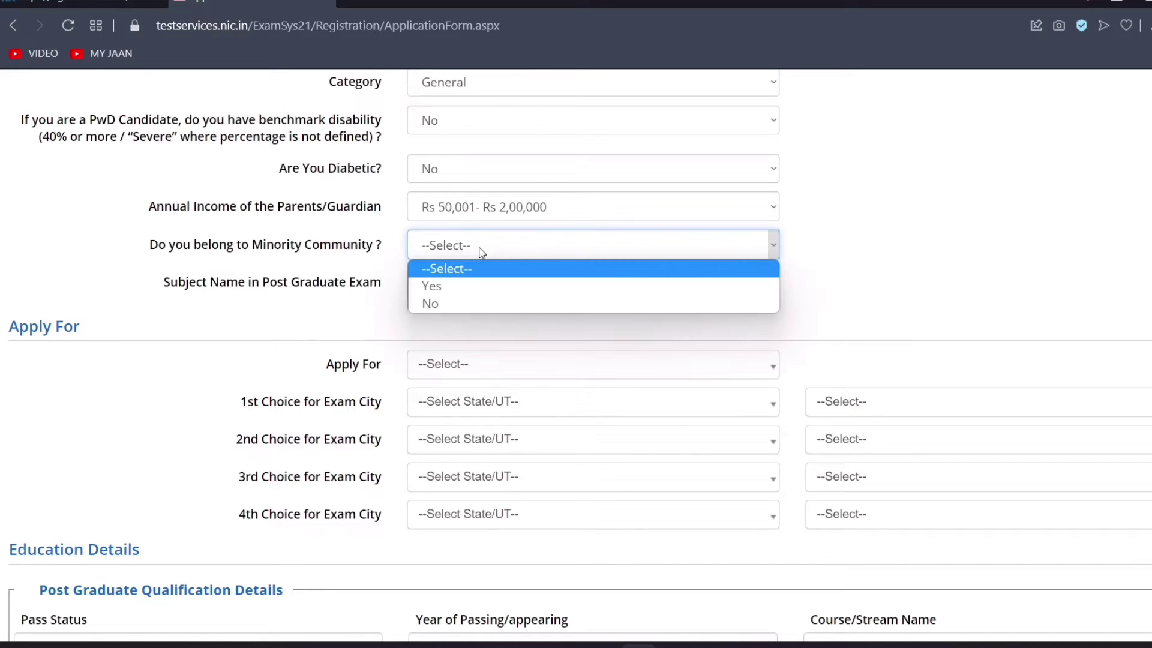
pyautogui.click(471, 303)
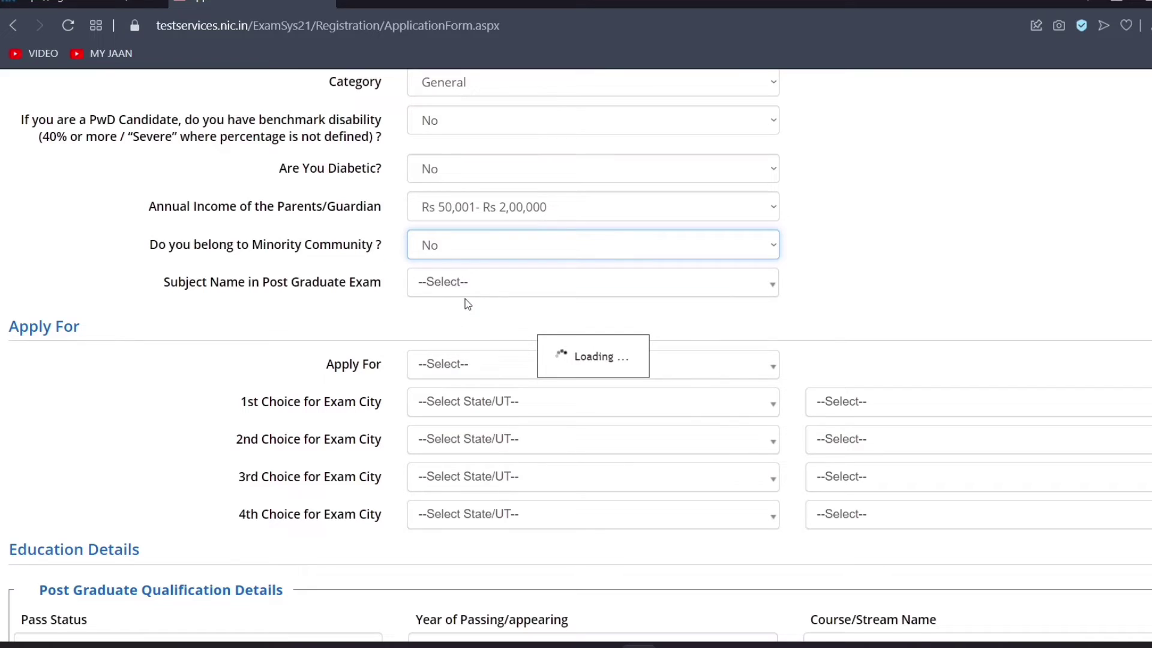
# Pick Hindi as the post-graduate exam subject
pyautogui.click(514, 292)
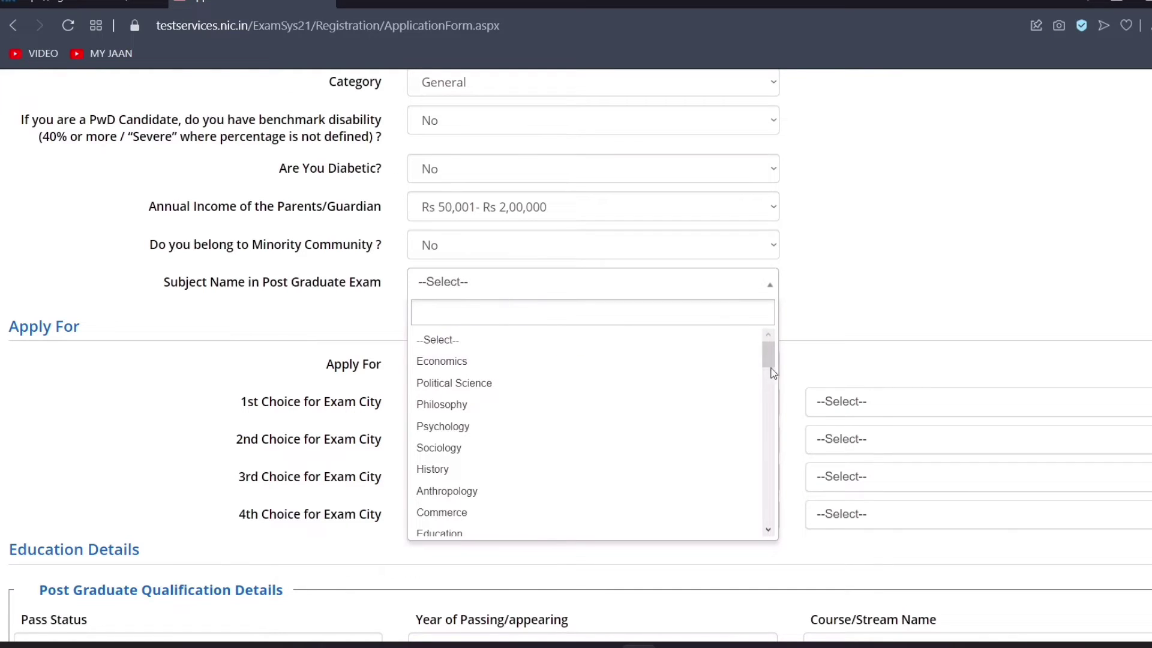
pyautogui.moveTo(768, 352); pyautogui.dragTo(768, 358)
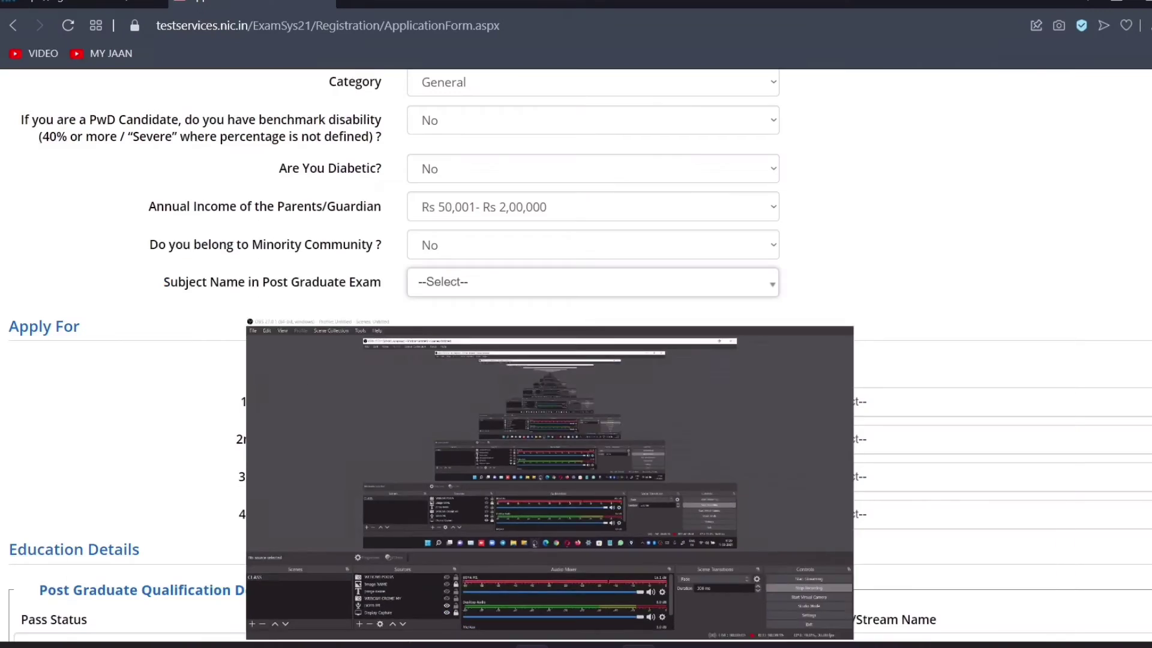
pyautogui.click(474, 294)
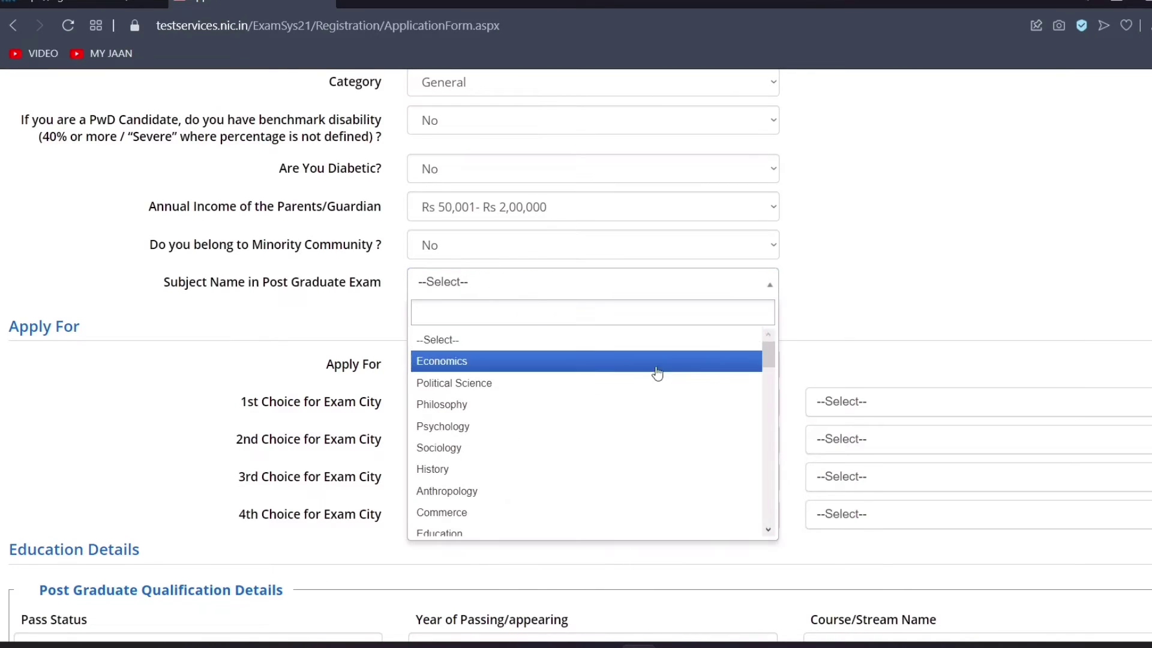
pyautogui.moveTo(772, 361); pyautogui.dragTo(772, 386)
pyautogui.click(589, 419)
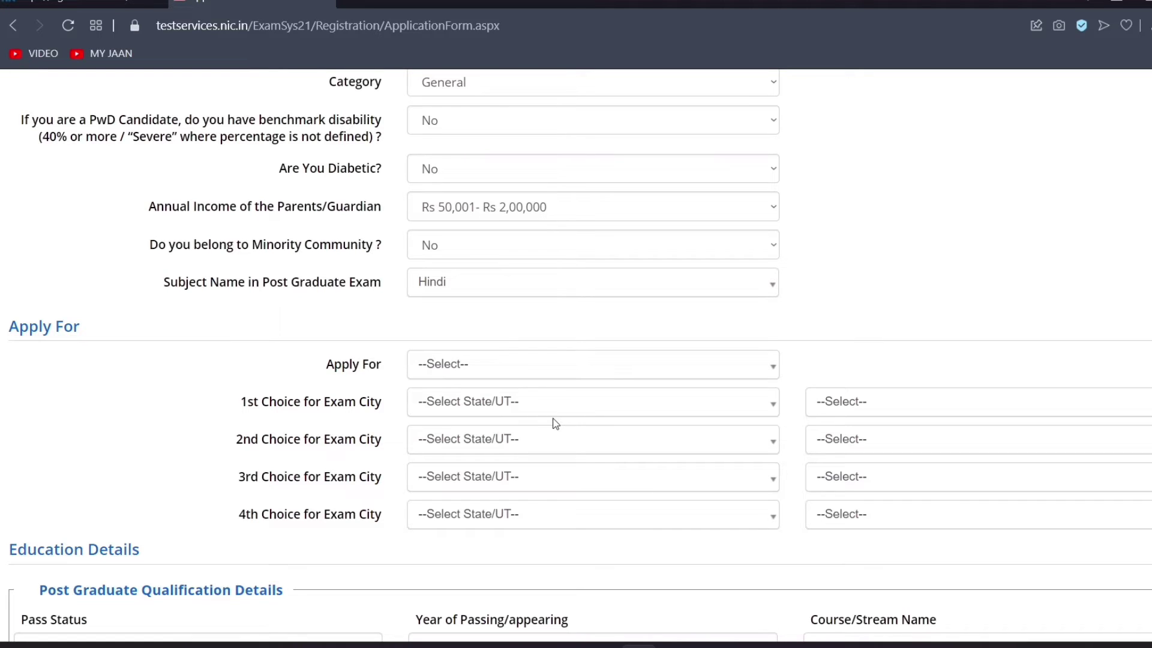
# Choose JRF & ASSISTANT PROFESSOR under Apply For and Hindi as the NET subject
pyautogui.scroll(-2, 580, 355)
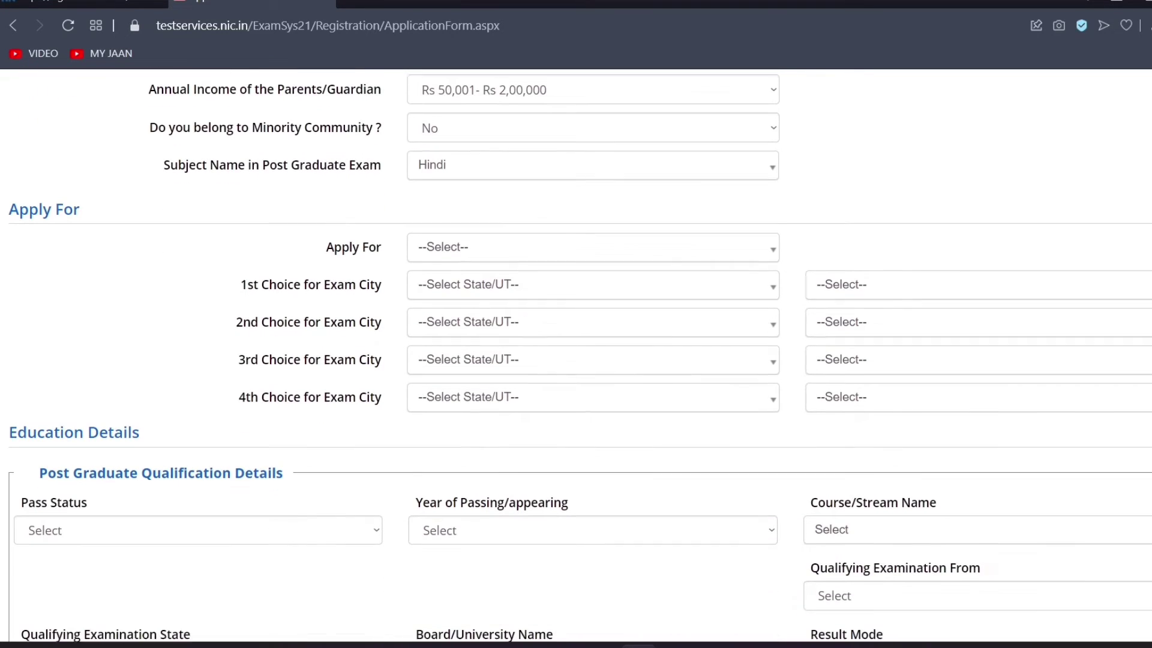
pyautogui.scroll(-1, 1140, 272)
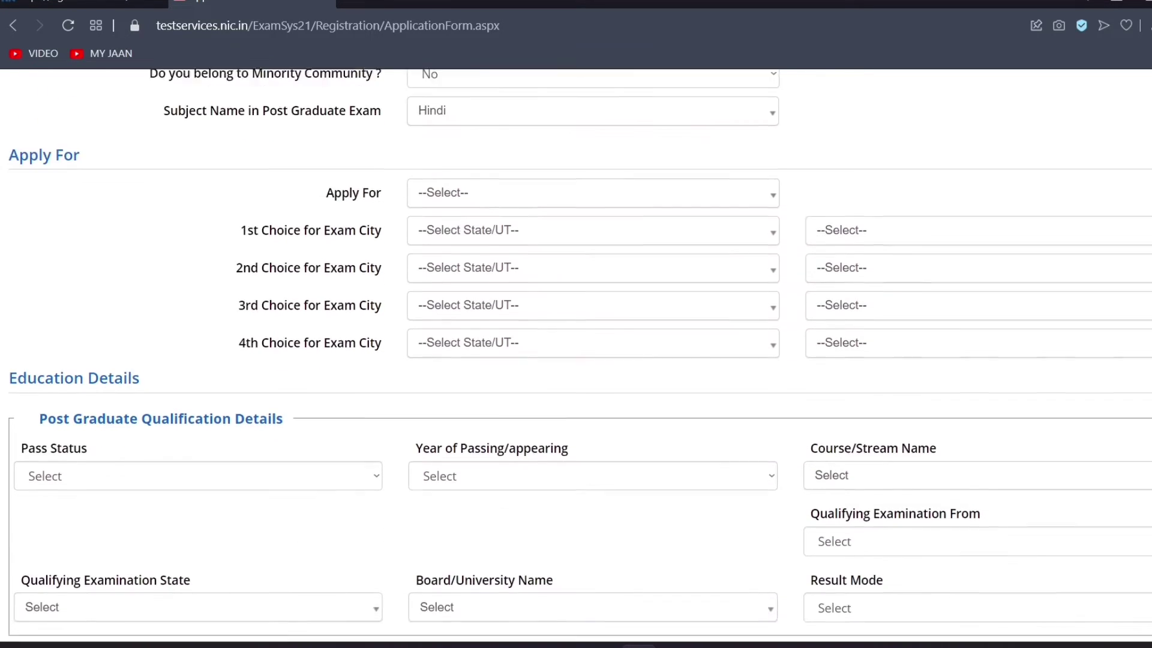
pyautogui.scroll(3, 1140, 272)
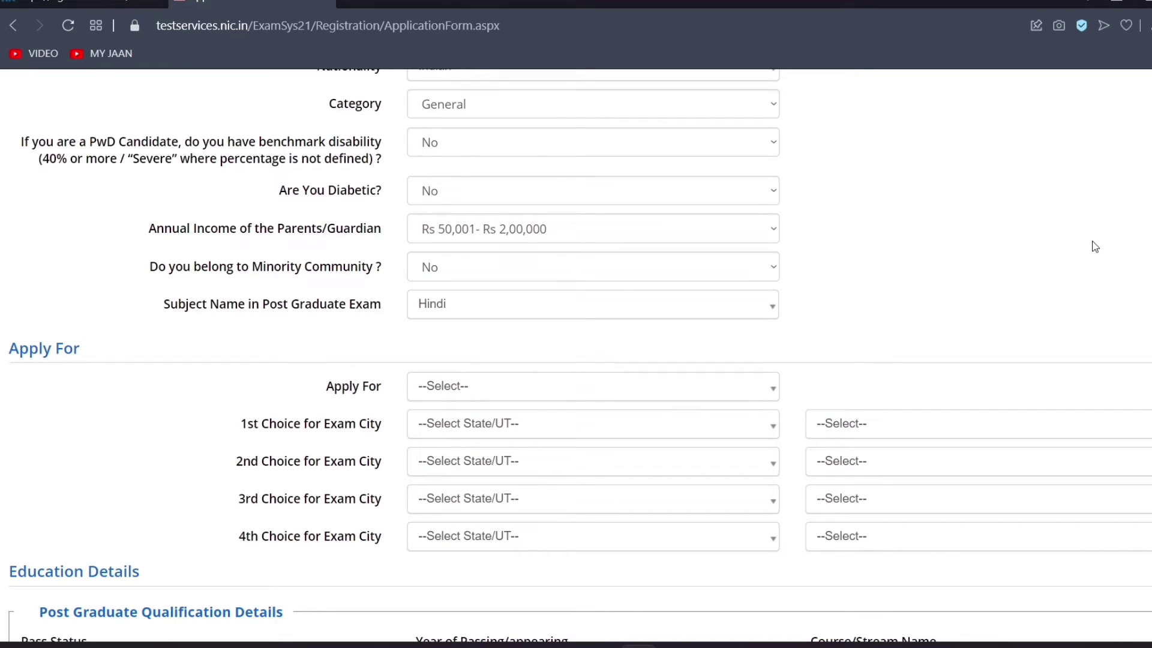
pyautogui.scroll(-3, 576, 360)
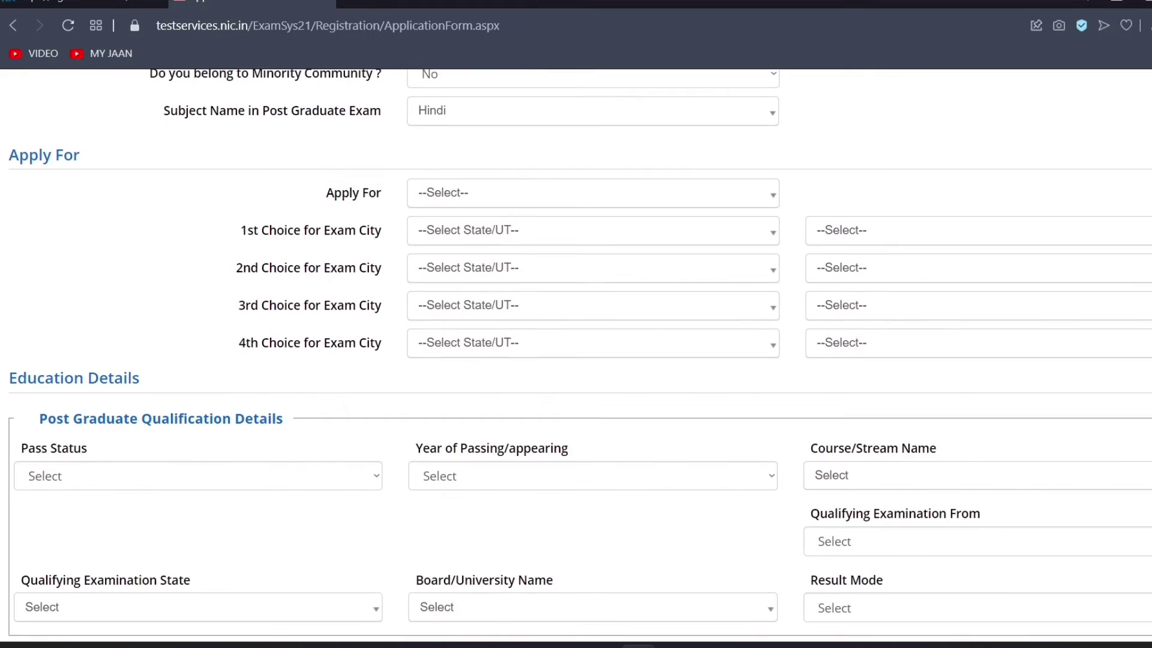
pyautogui.click(566, 209)
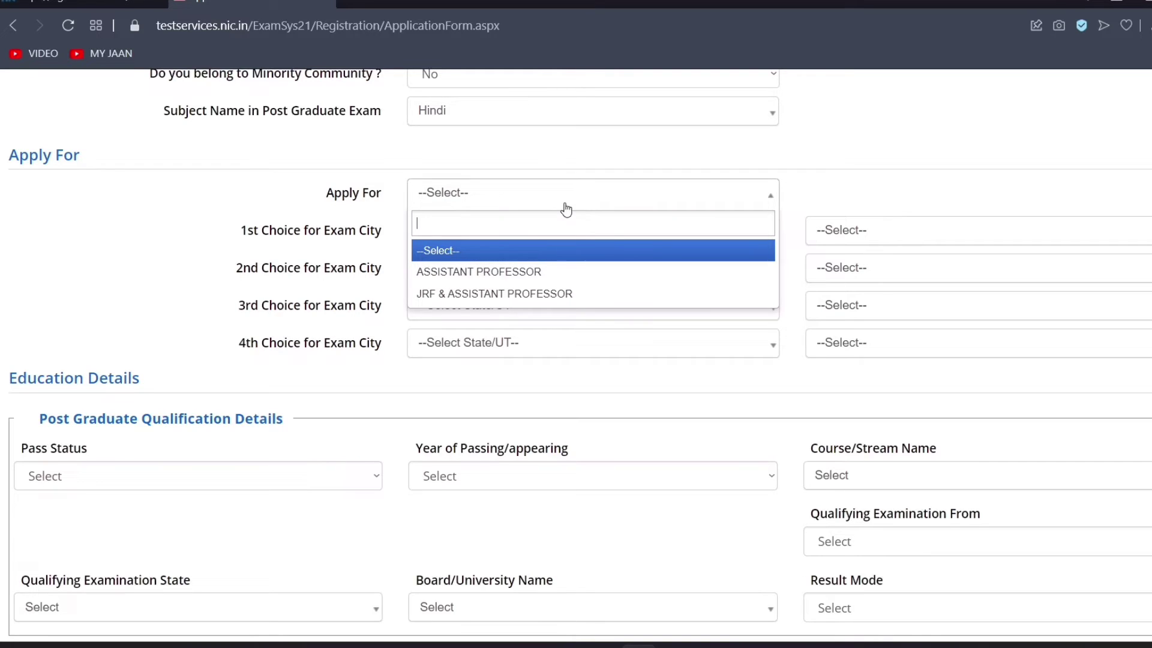
pyautogui.click(551, 294)
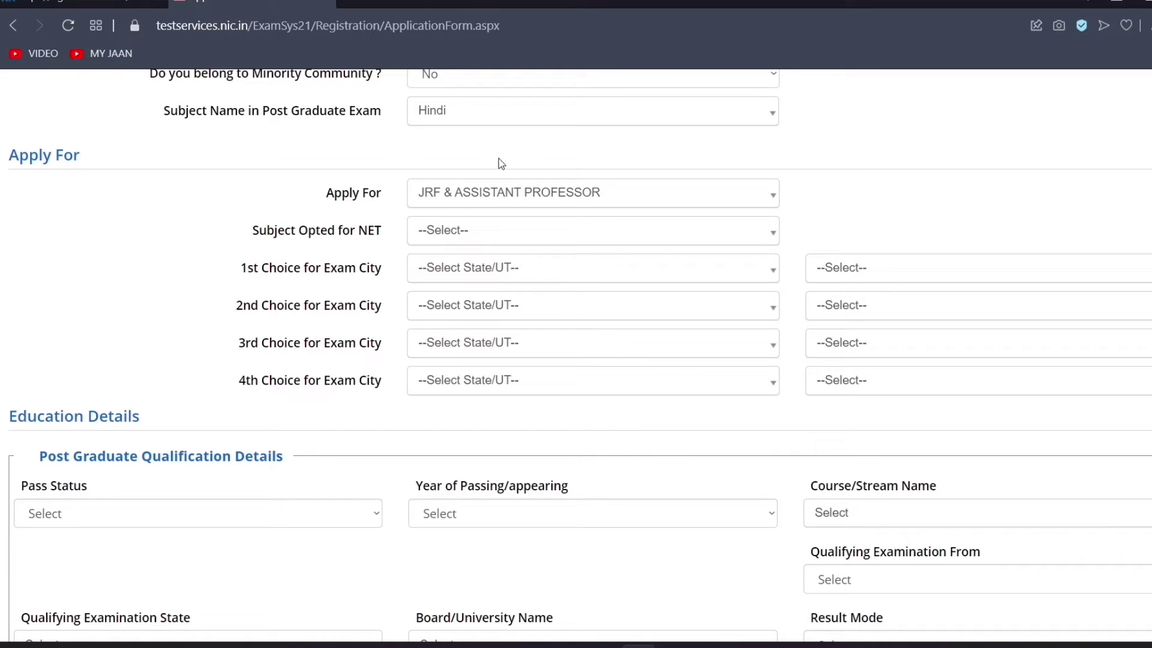
pyautogui.click(479, 234)
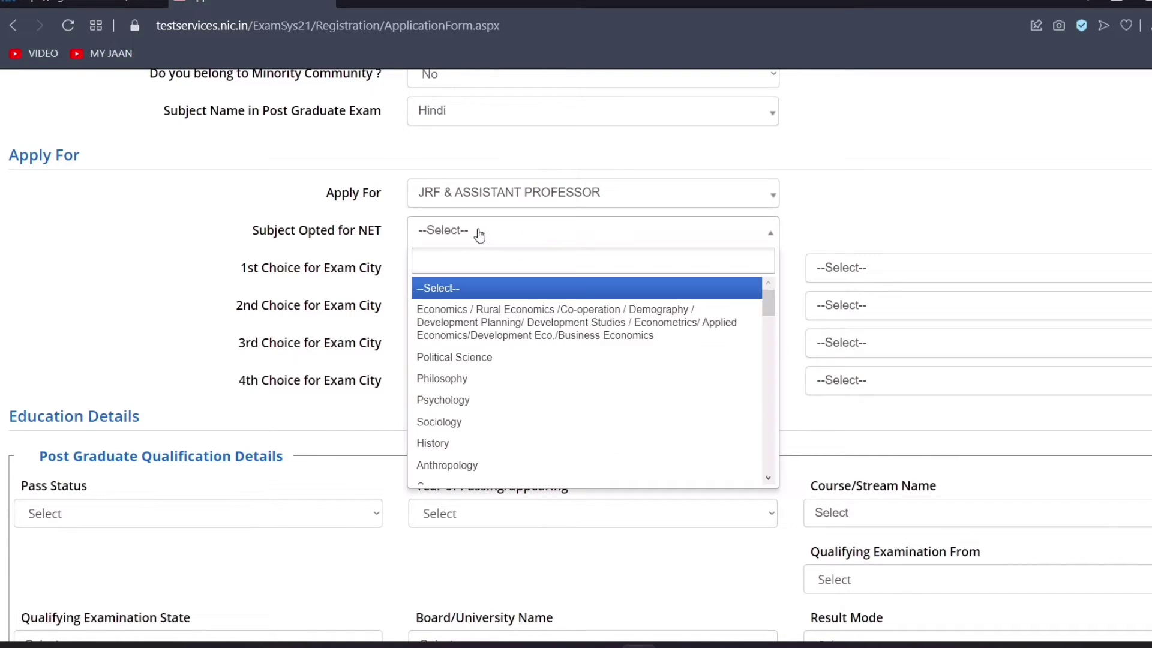
pyautogui.scroll(-6, 767, 310)
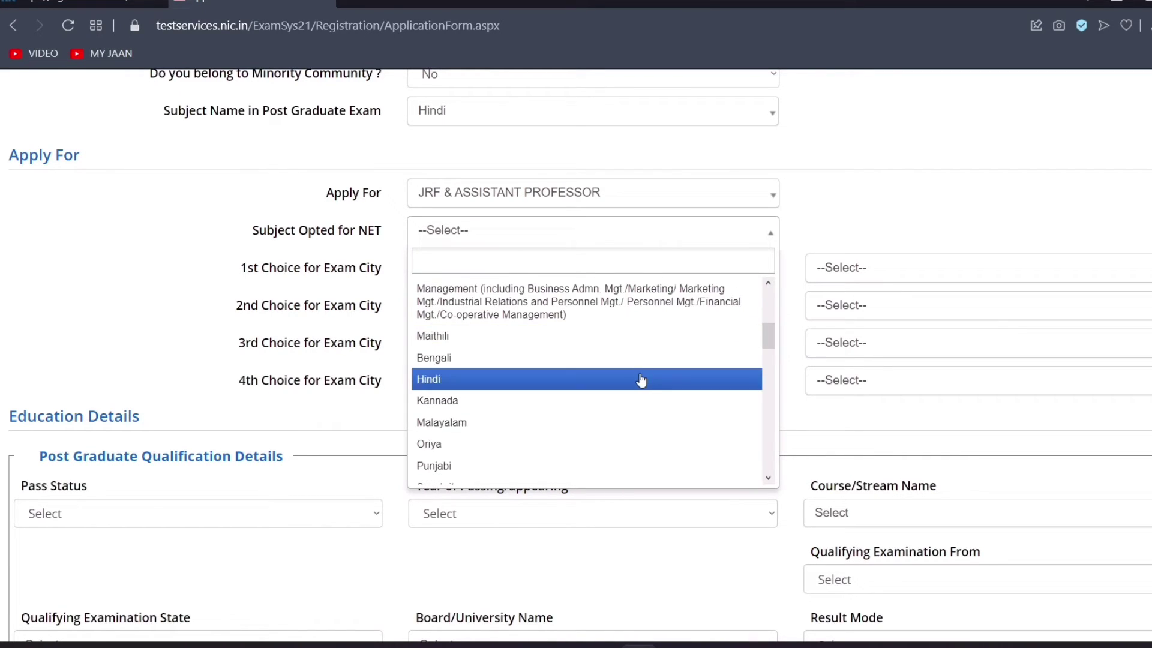
pyautogui.click(640, 379)
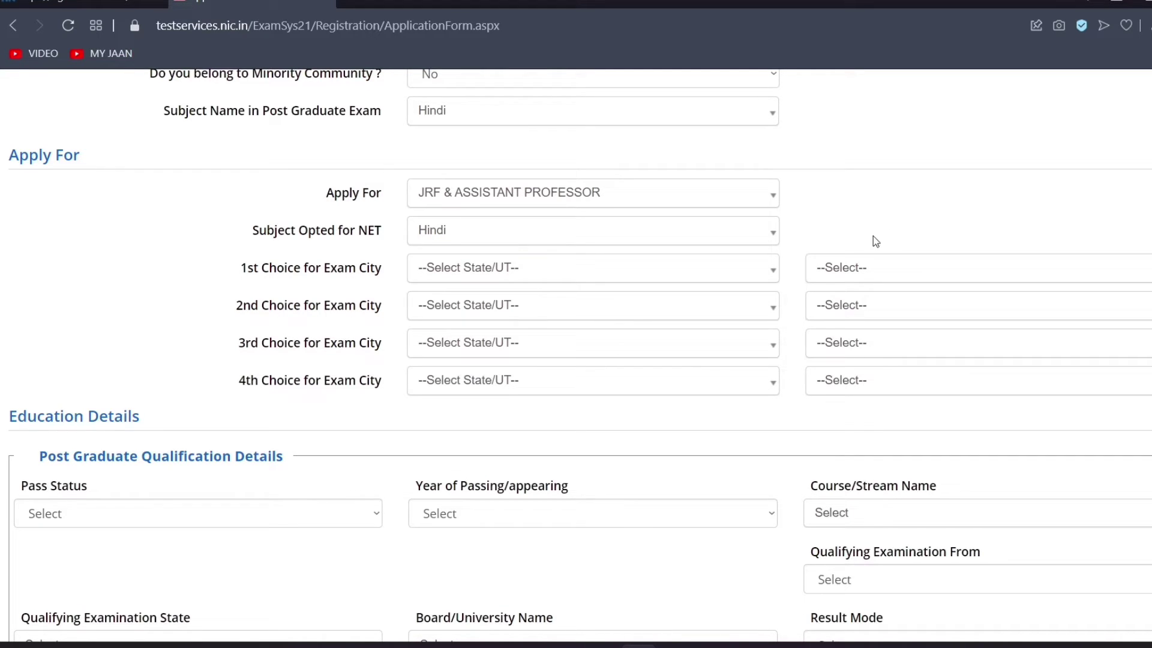
# Set the first exam city choice to DELHI (NCT), DELHI/NEW DELHI
pyautogui.click(544, 270)
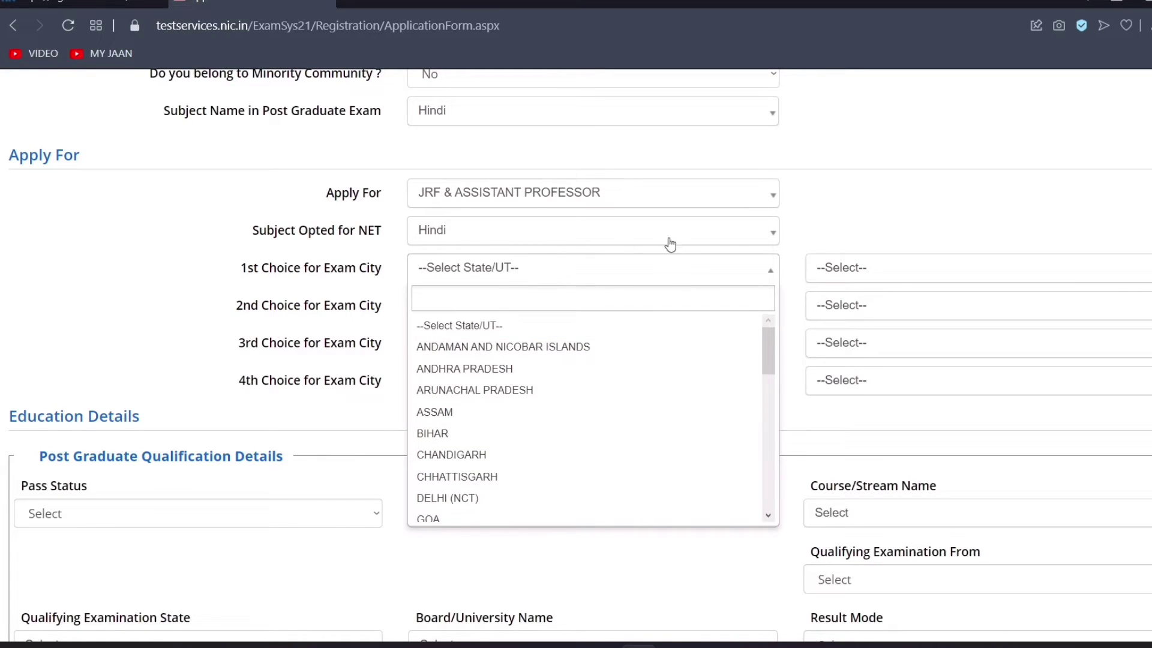
pyautogui.click(828, 201)
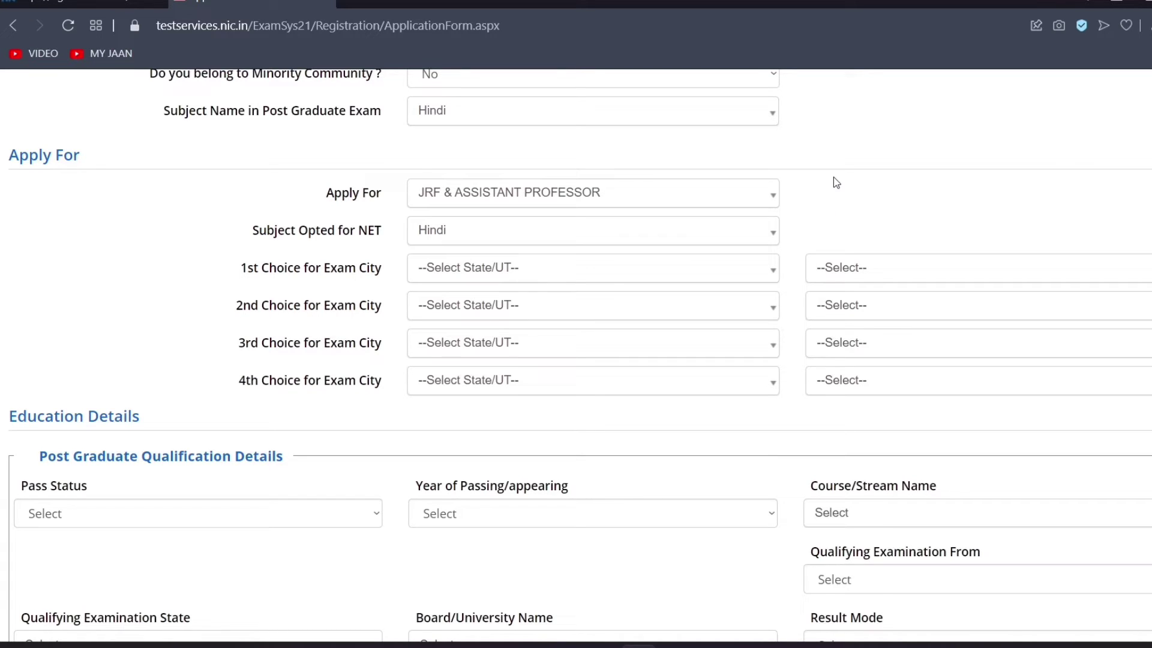
pyautogui.click(627, 270)
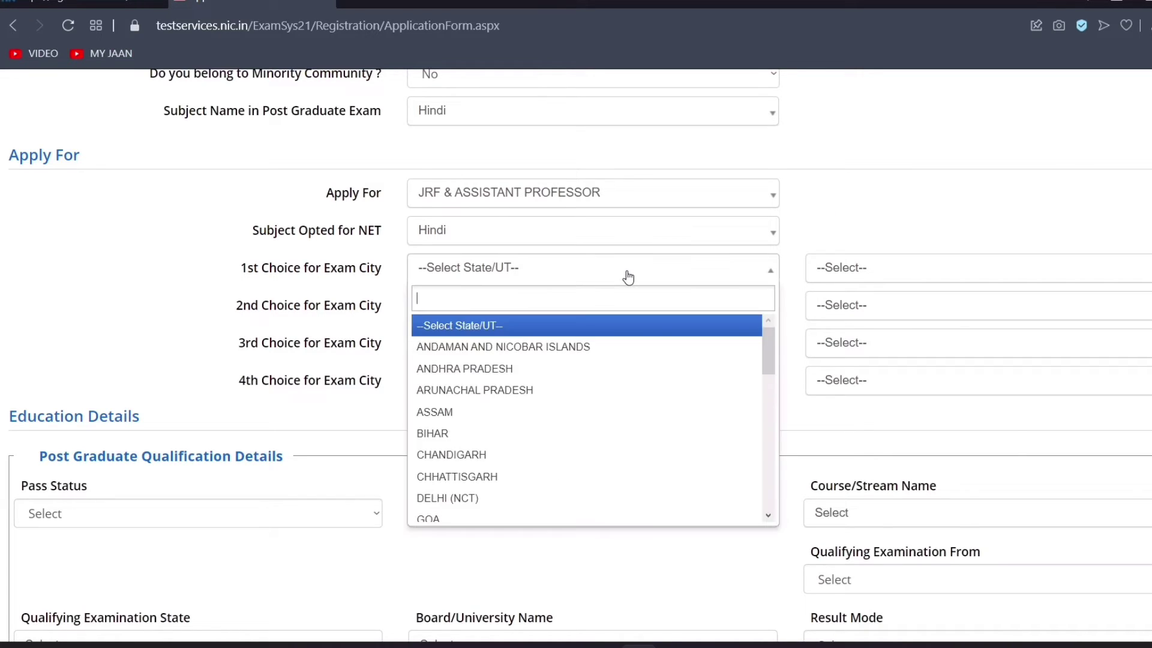
pyautogui.click(507, 497)
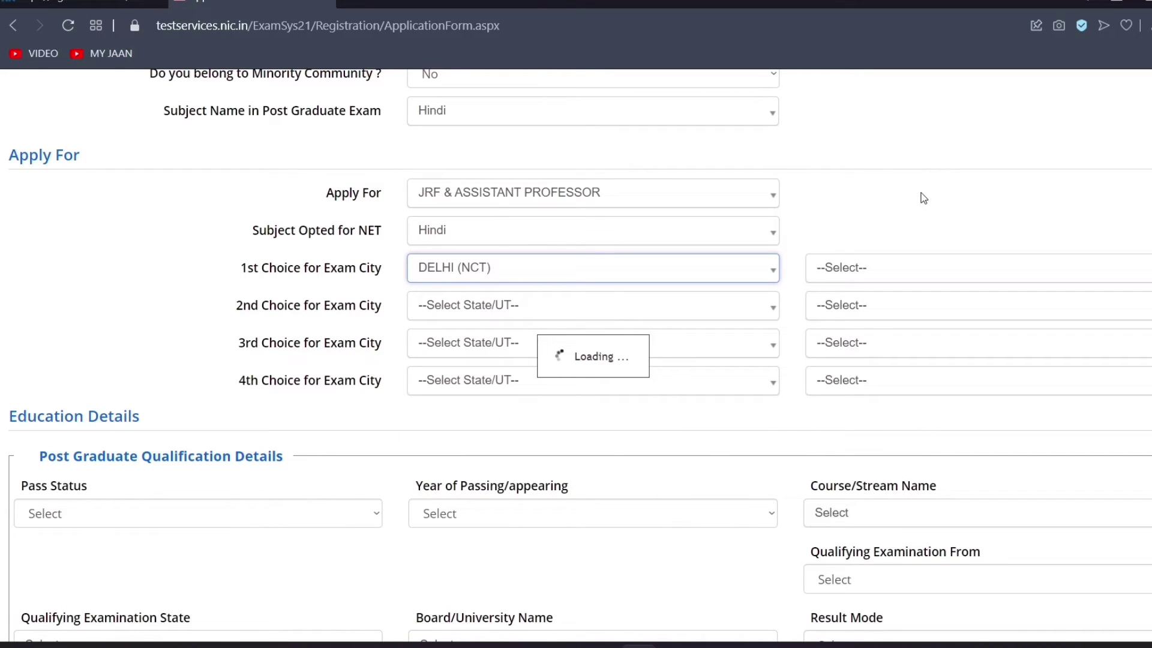
pyautogui.click(889, 274)
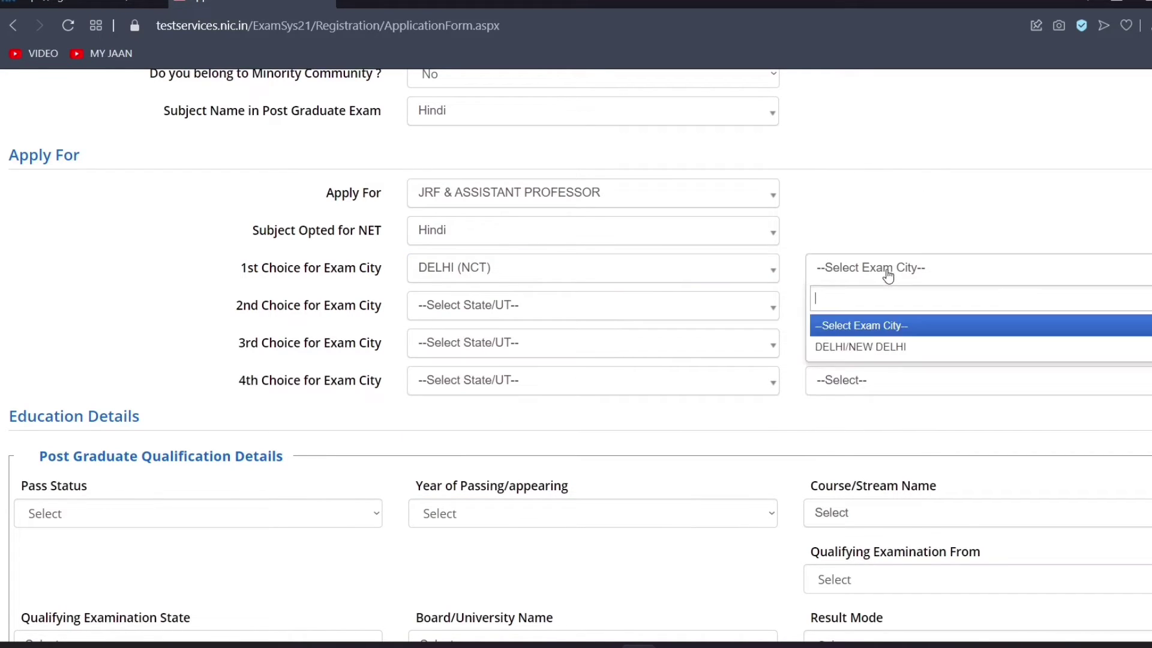
pyautogui.click(885, 345)
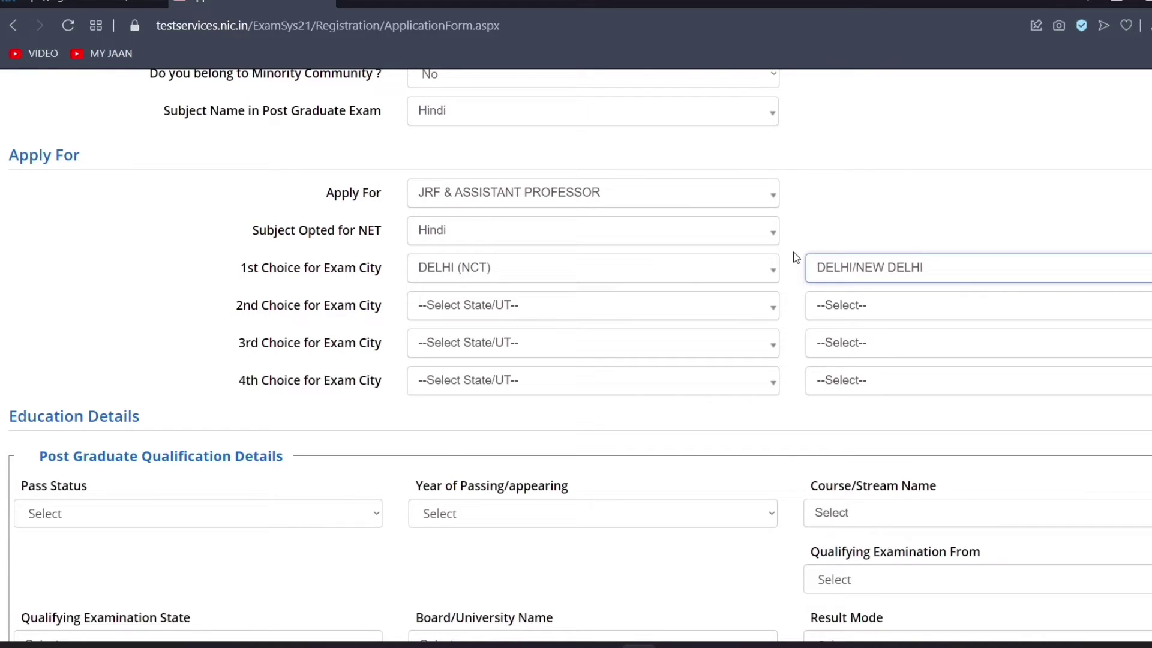
# Set the second exam city choice to HARYANA, GURUGRAM
pyautogui.click(563, 306)
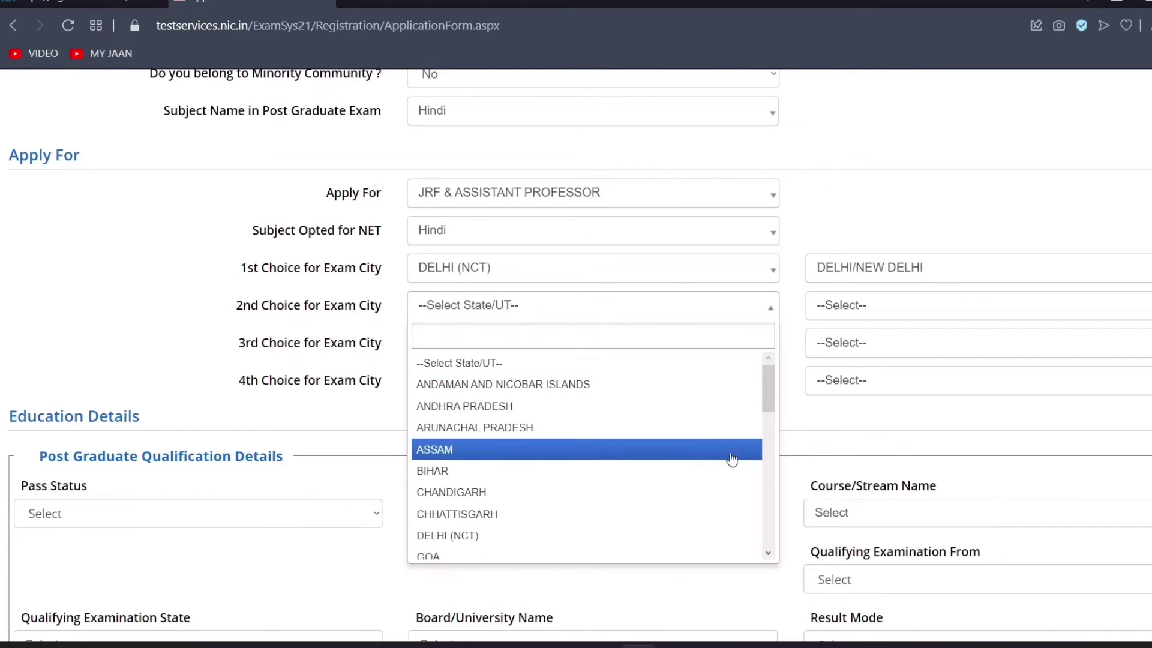
pyautogui.moveTo(772, 397); pyautogui.dragTo(764, 422)
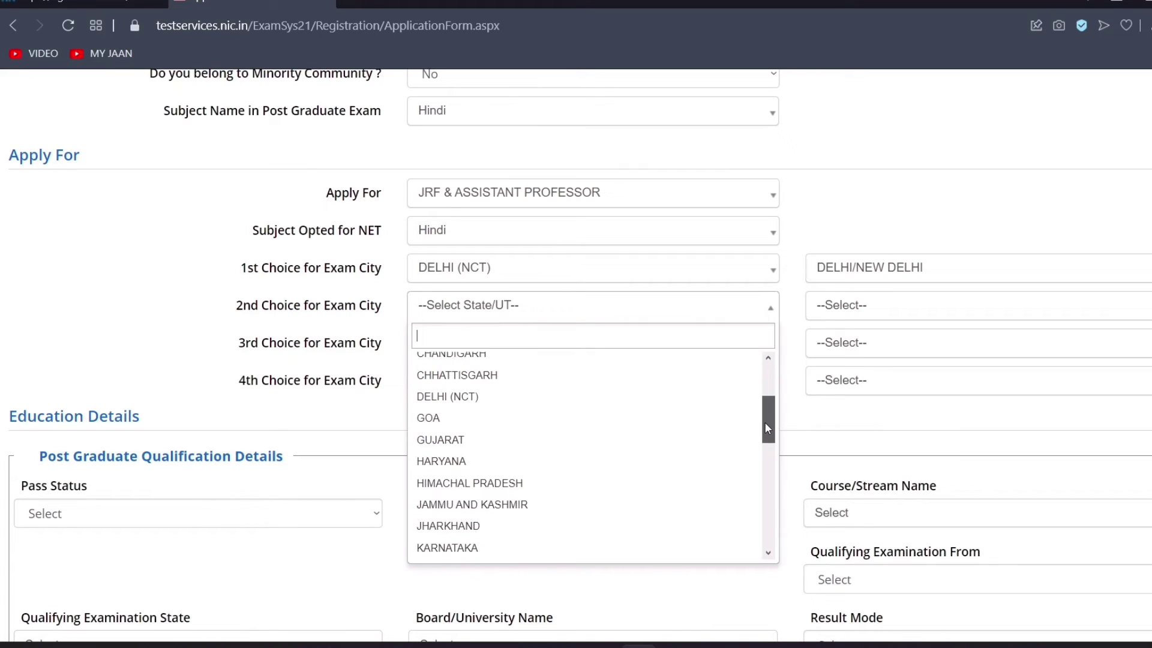
pyautogui.click(635, 460)
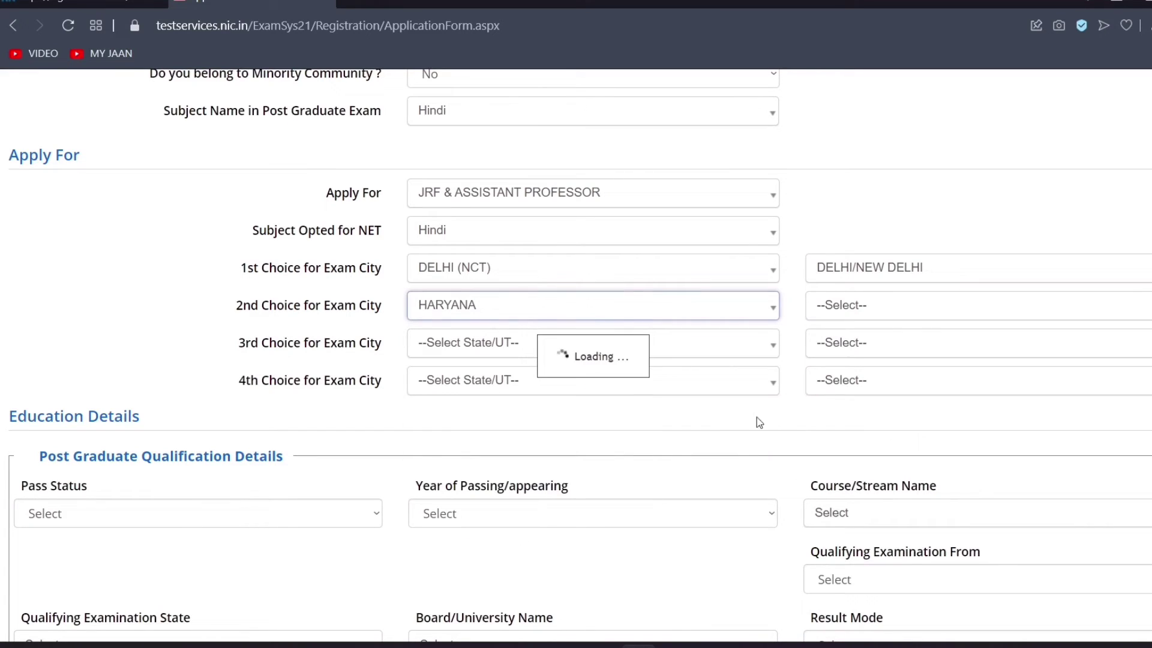
pyautogui.click(895, 308)
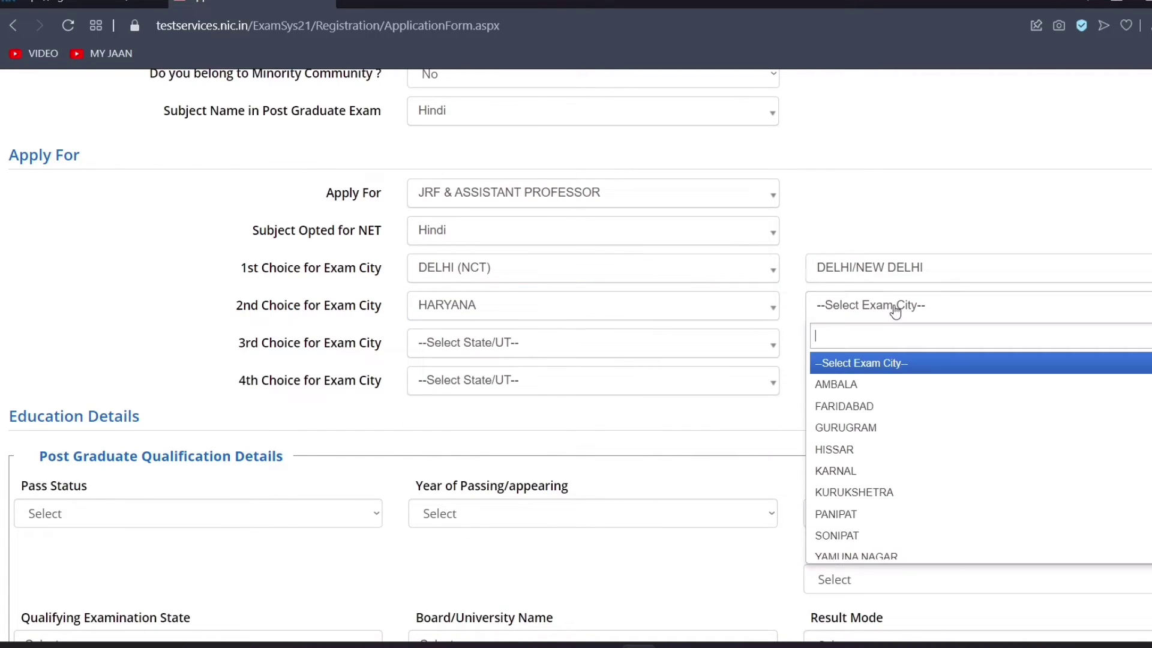
pyautogui.click(907, 425)
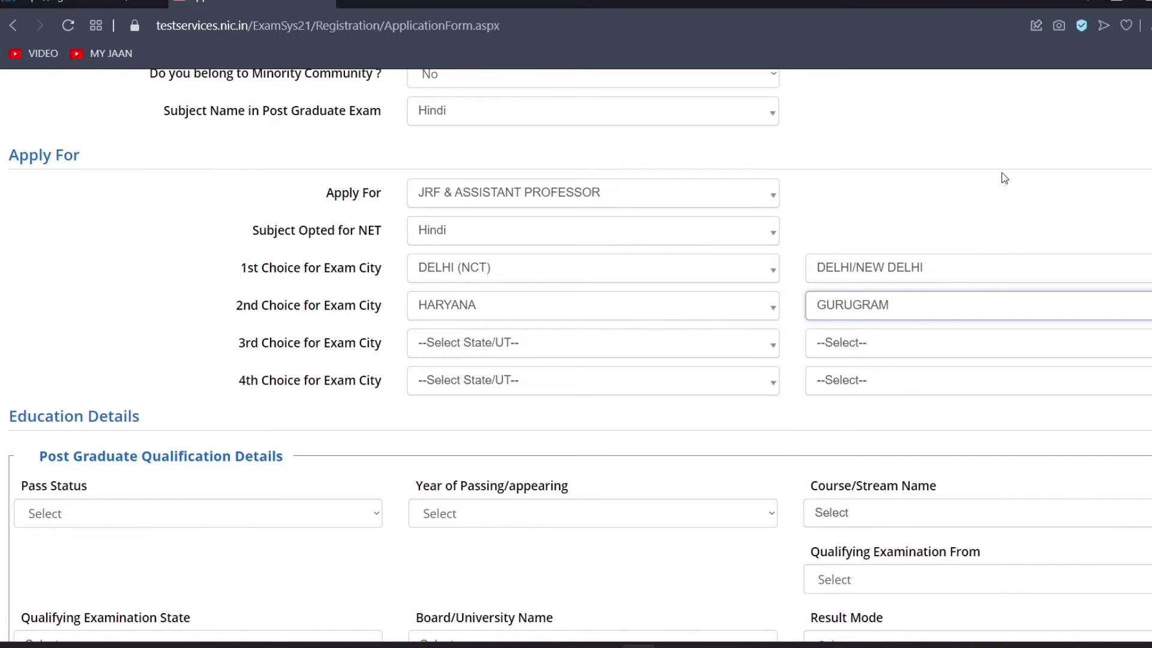
# Set the third exam city choice to UTTAR PRADESH, NOIDA/GREATER NOIDA
pyautogui.click(471, 343)
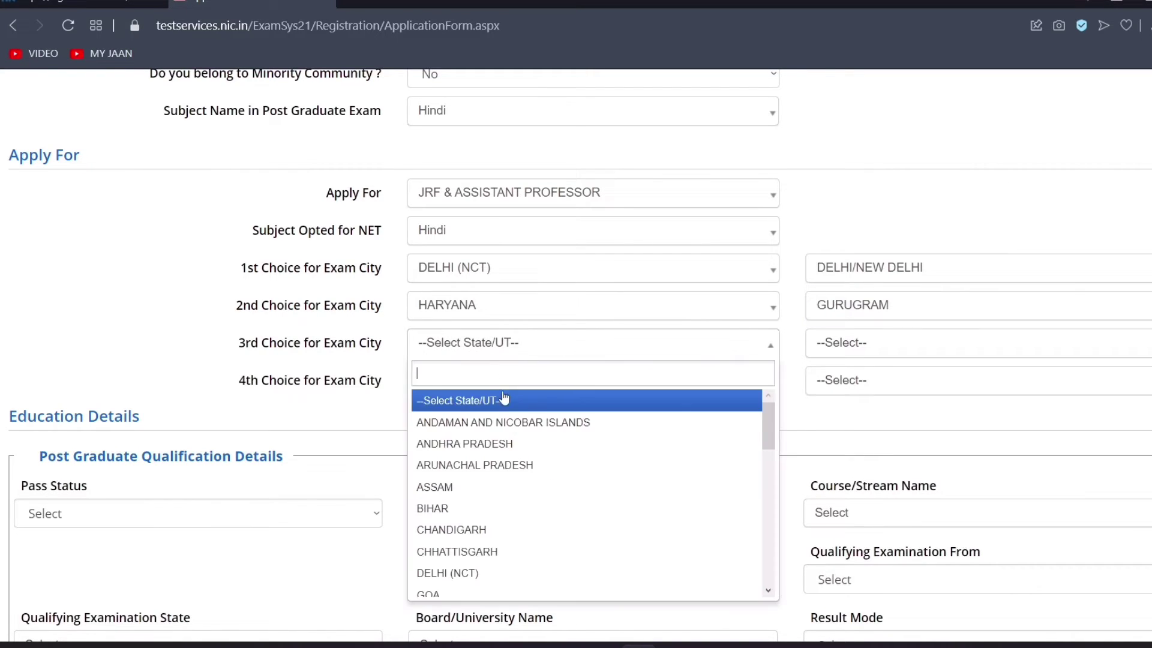
pyautogui.moveTo(769, 424); pyautogui.dragTo(778, 559)
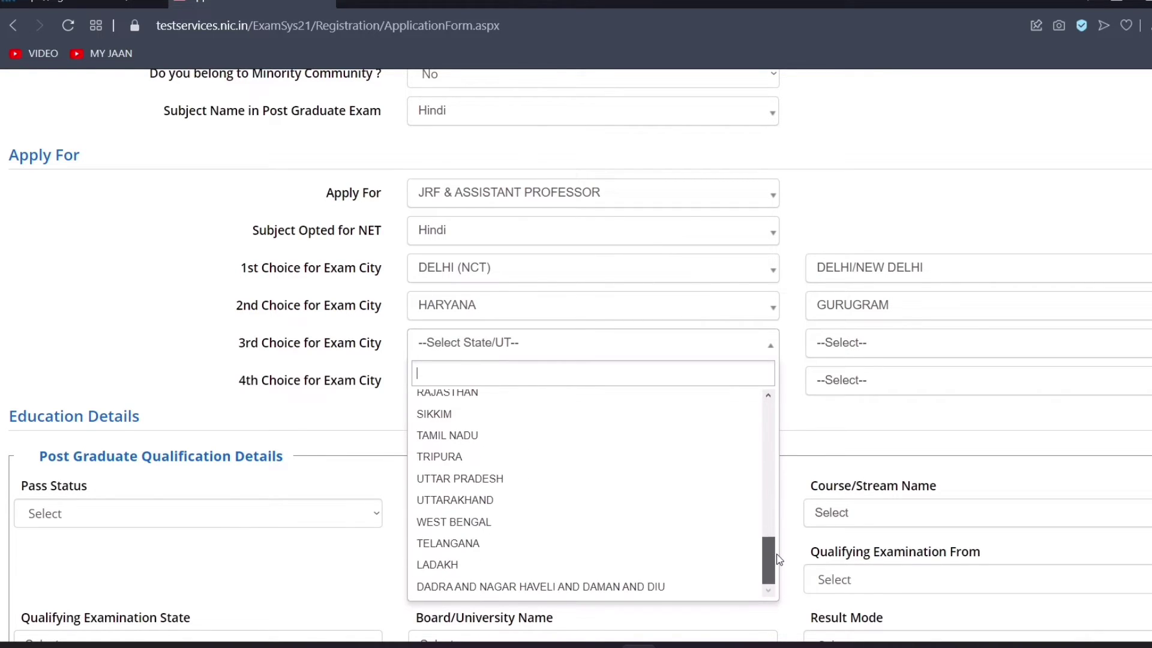
pyautogui.click(622, 480)
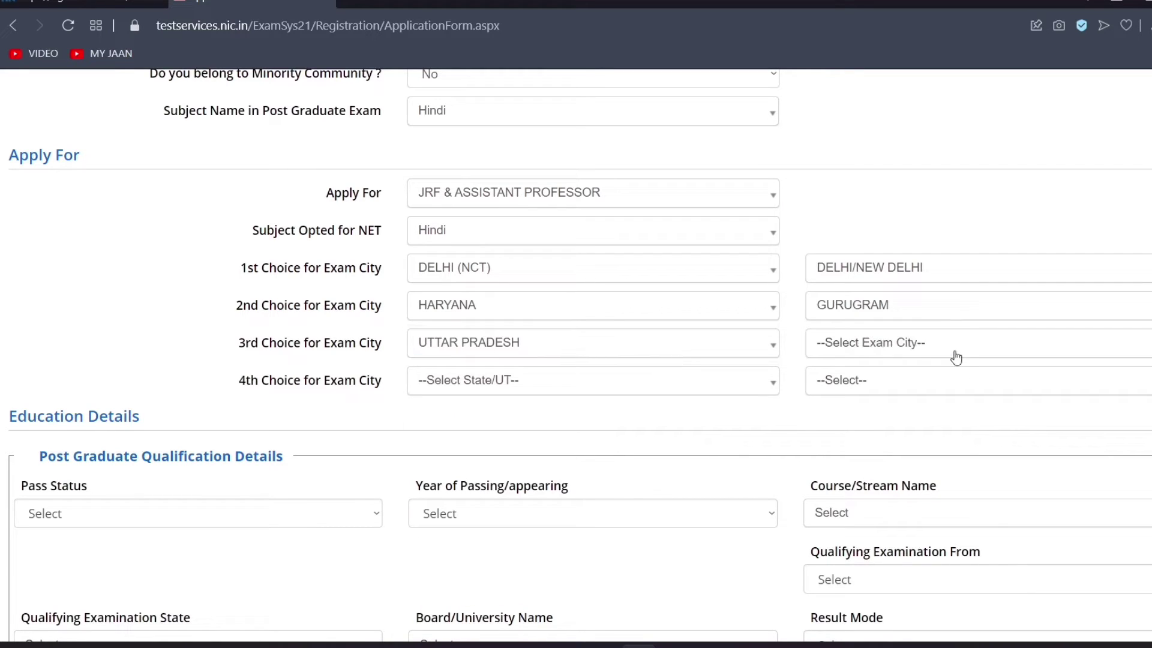
pyautogui.click(955, 355)
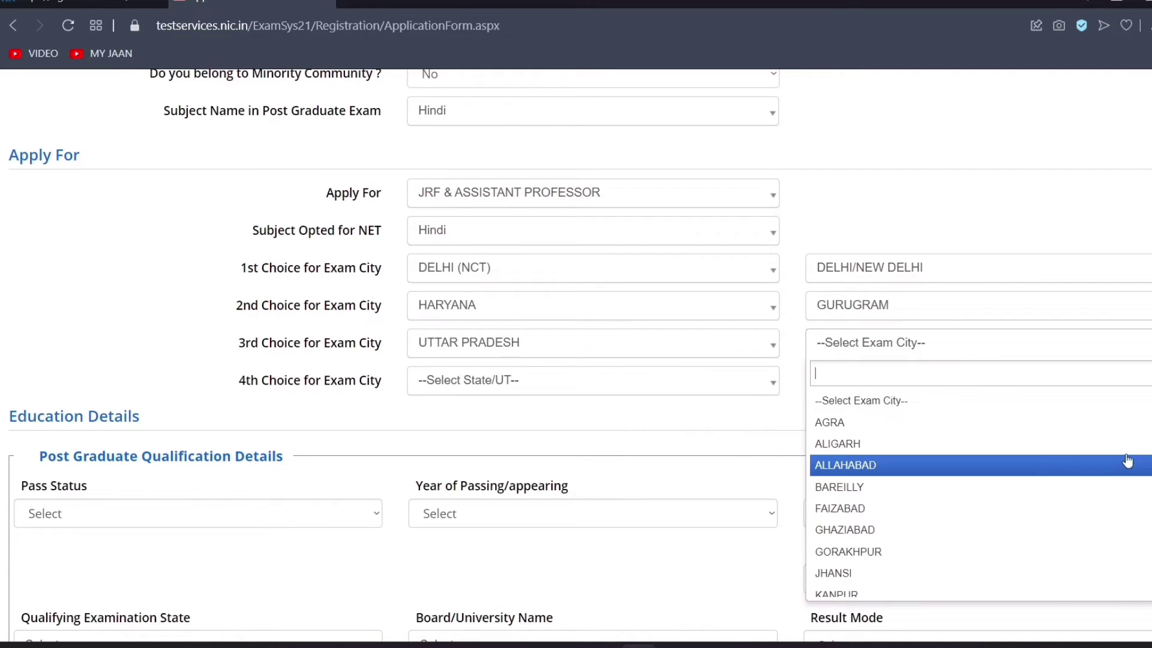
pyautogui.scroll(-3, 978, 492)
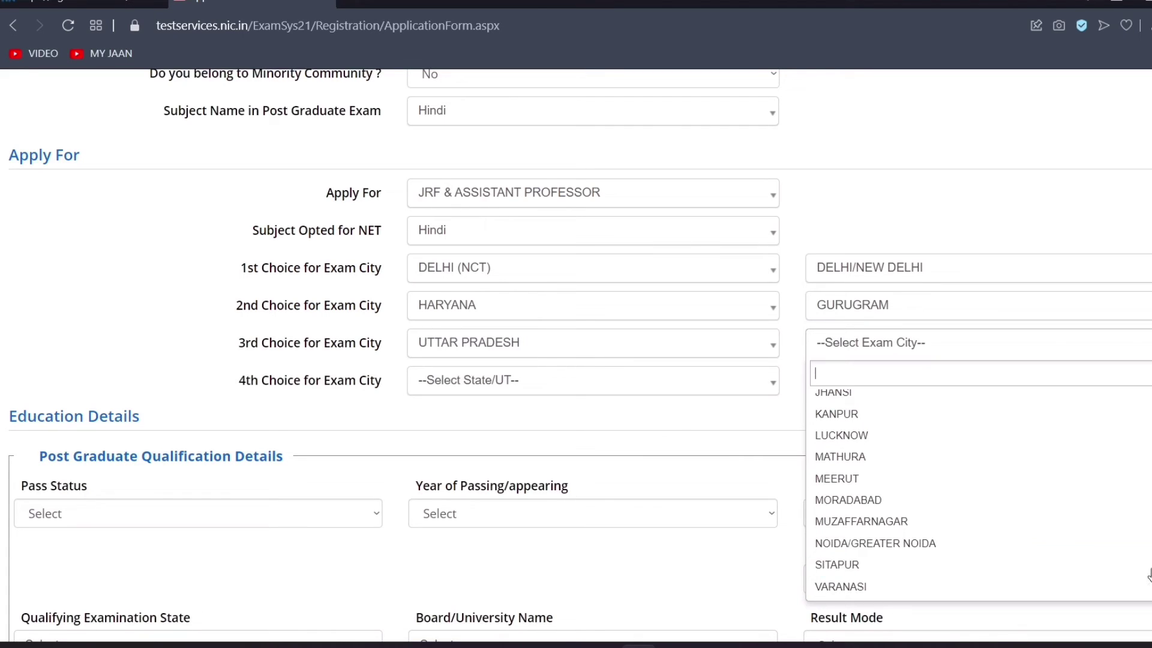
pyautogui.click(1001, 542)
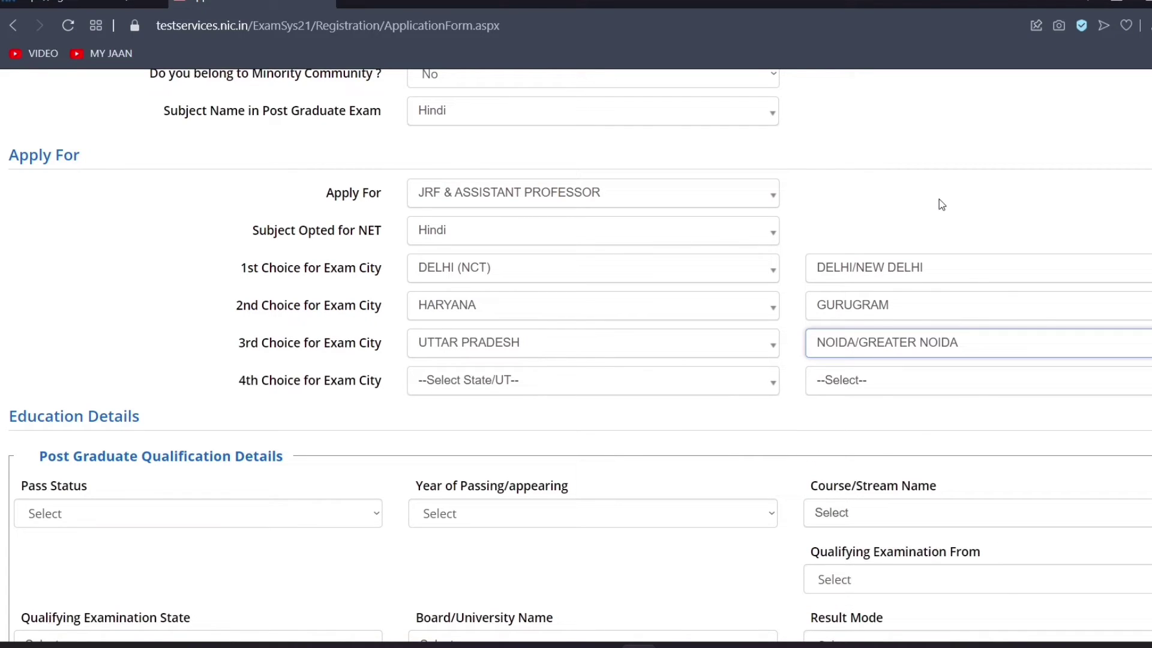
# Set the fourth exam city choice to RAJASTHAN, KOTA, replacing the initial DELHI pick
pyautogui.click(516, 390)
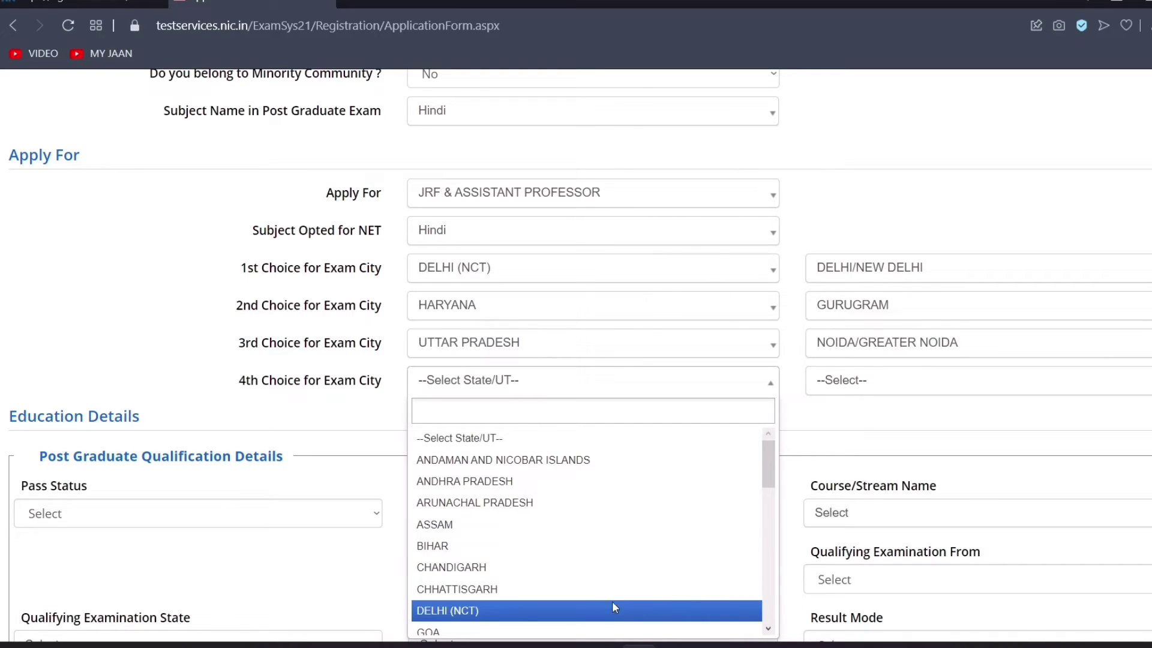
pyautogui.click(615, 607)
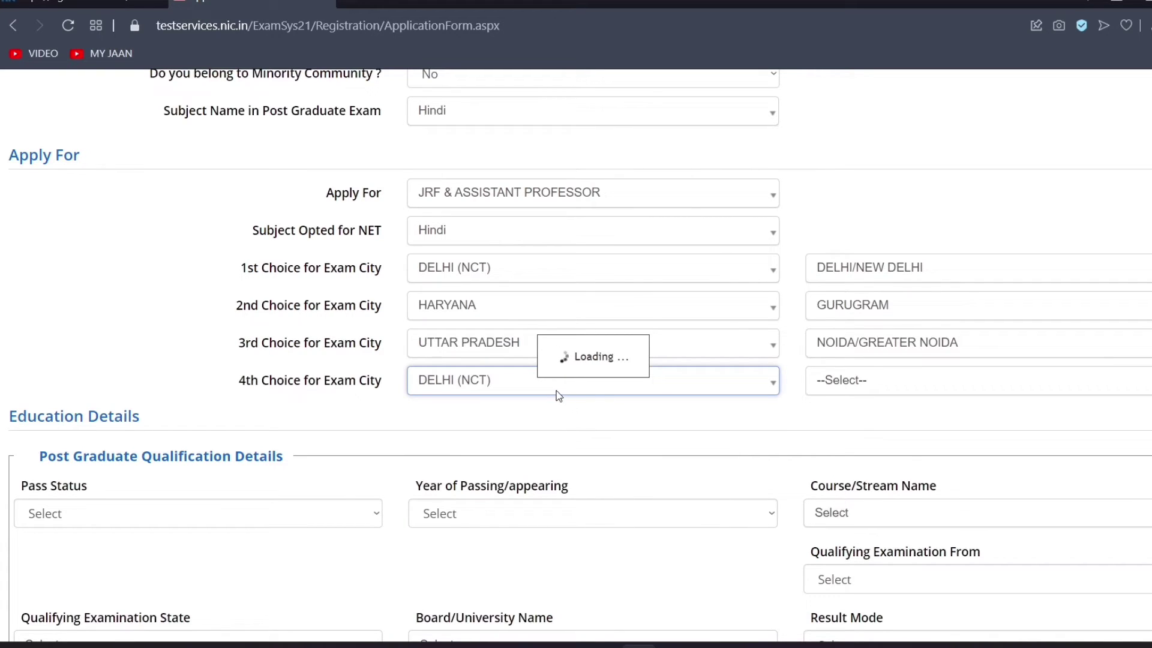
pyautogui.click(533, 392)
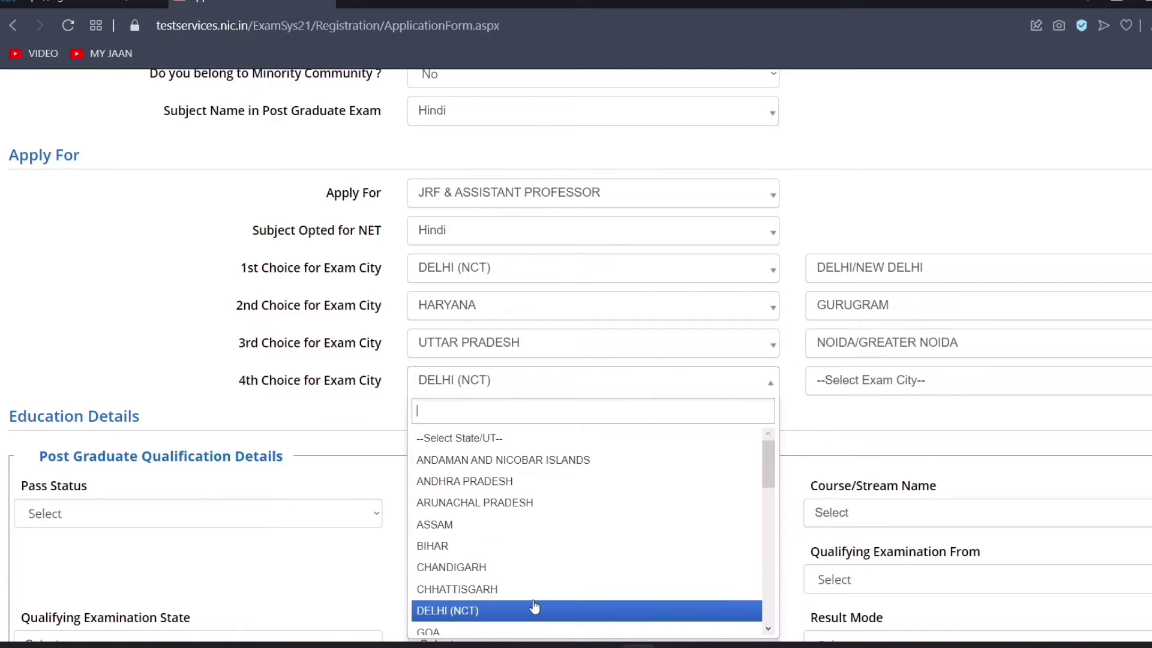
pyautogui.moveTo(766, 466); pyautogui.dragTo(762, 571)
pyautogui.click(634, 526)
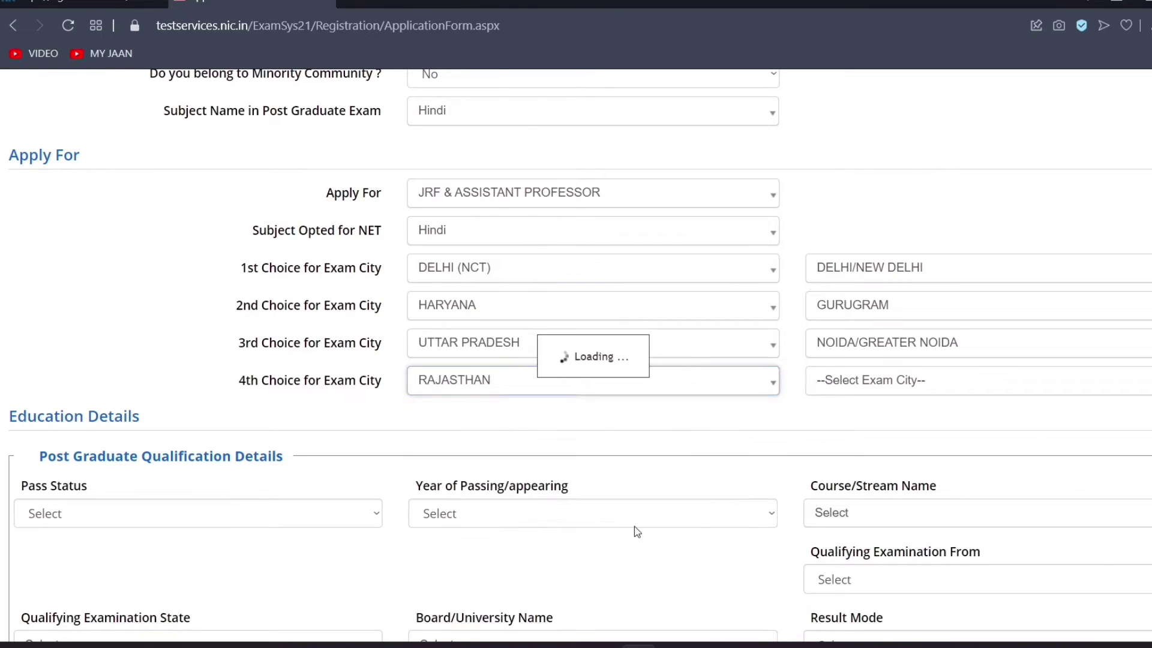
pyautogui.click(914, 397)
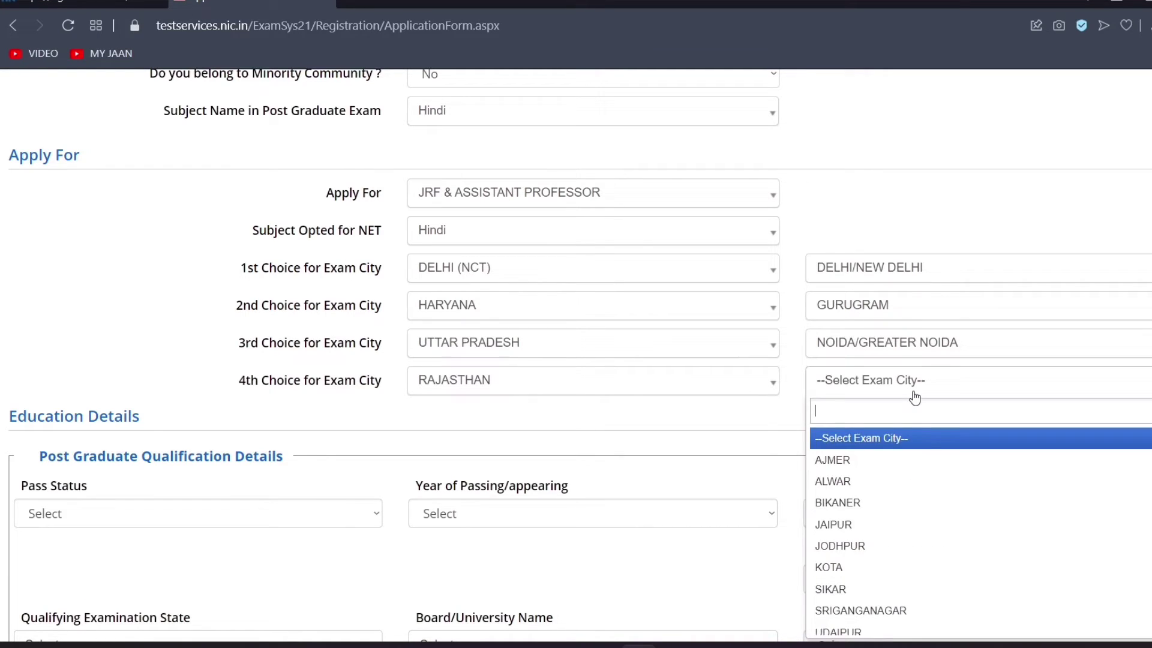
pyautogui.click(913, 570)
pyautogui.click(902, 187)
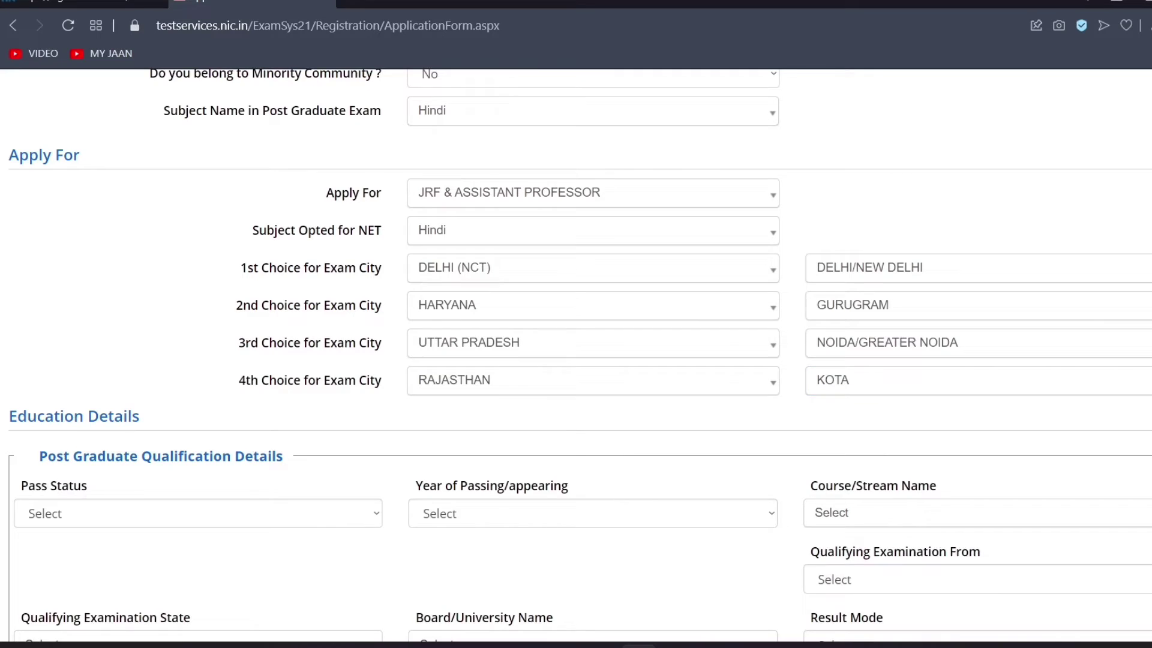
pyautogui.scroll(-1, 902, 187)
pyautogui.scroll(1, 894, 210)
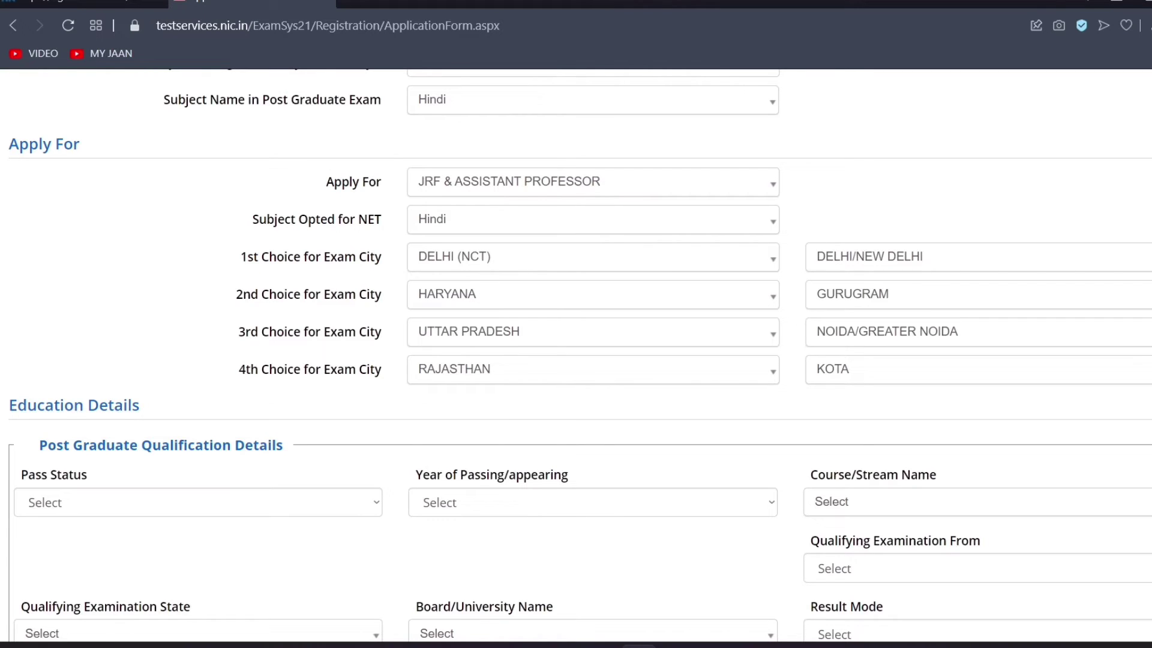
# Set the postgraduate Pass Status to Appearing in Education Details
pyautogui.scroll(-2, 580, 356)
pyautogui.scroll(-3, 576, 357)
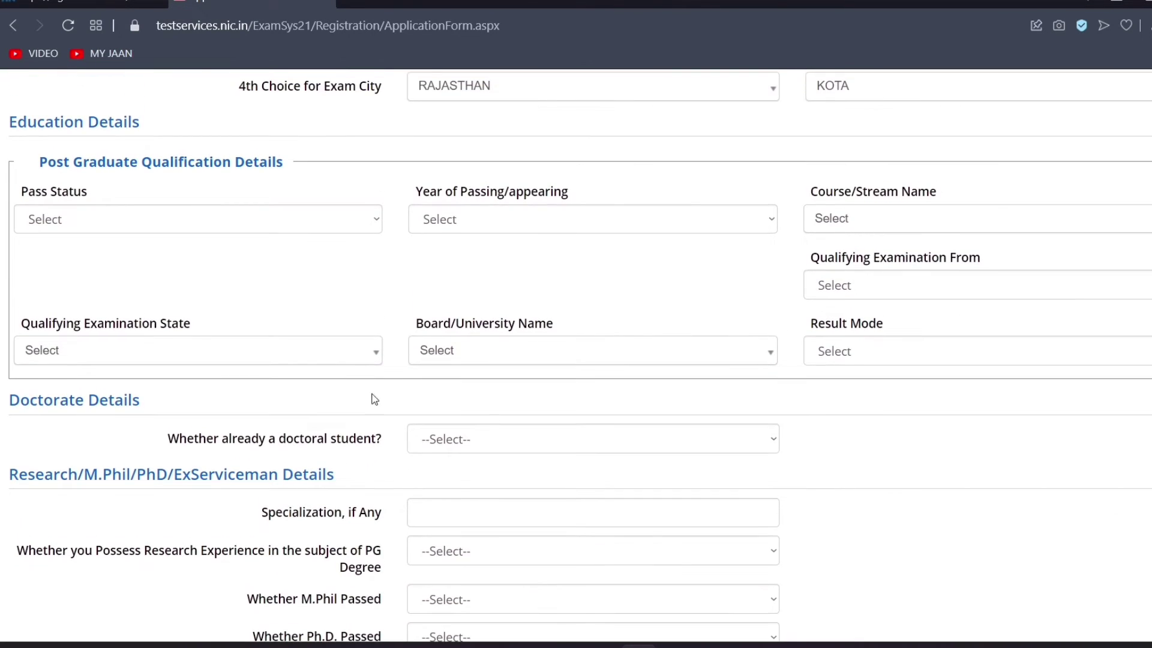
pyautogui.click(90, 228)
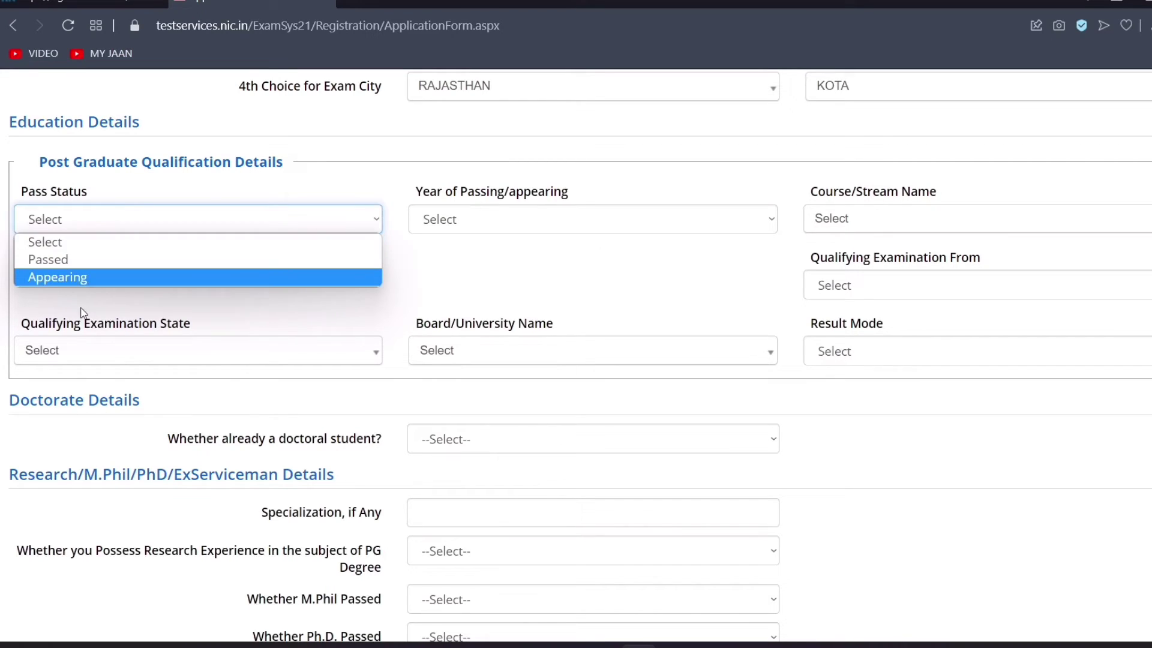
pyautogui.click(57, 277)
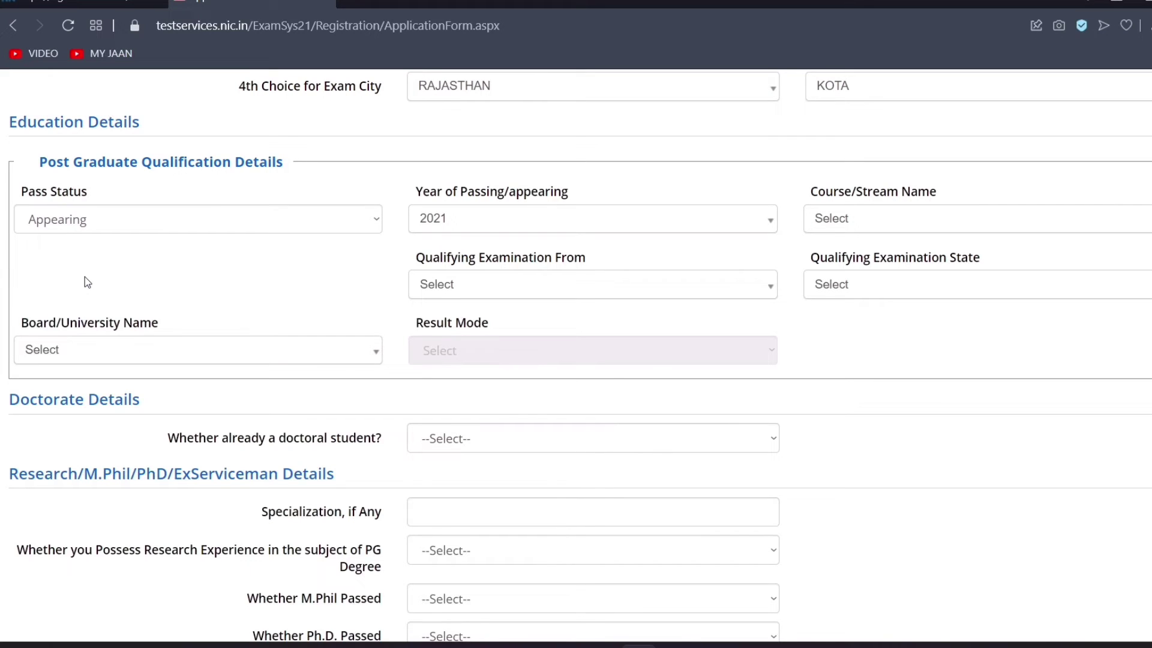
pyautogui.click(153, 219)
pyautogui.click(153, 220)
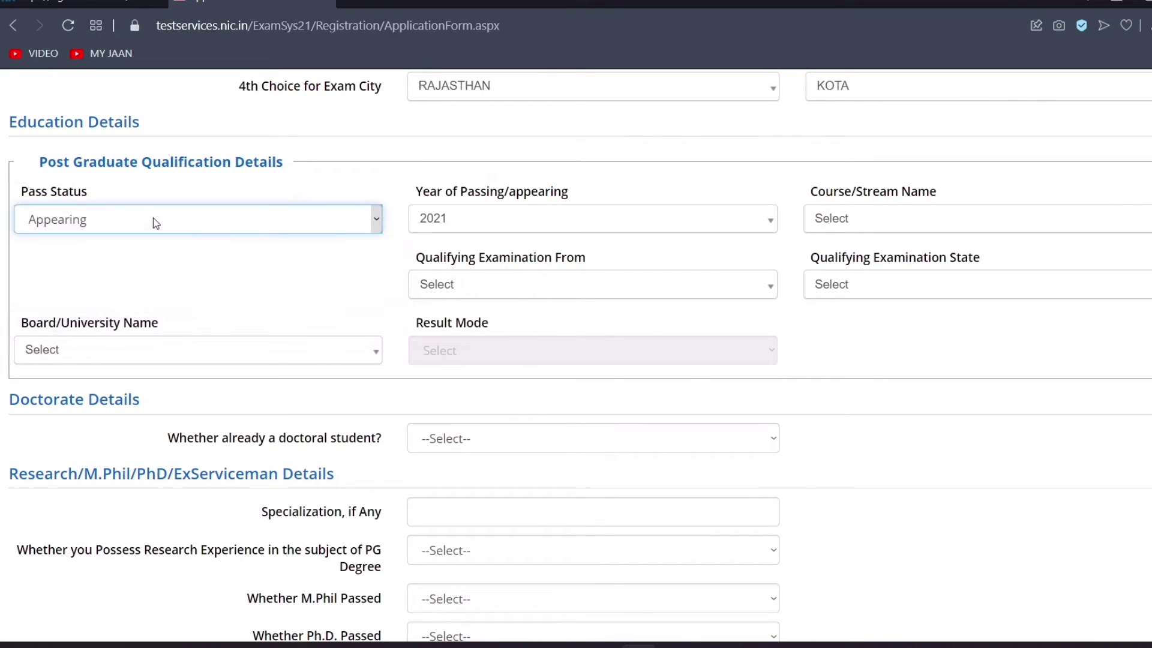
# Keep 2021 as the year of passing and change Pass Status to Passed
pyautogui.click(471, 228)
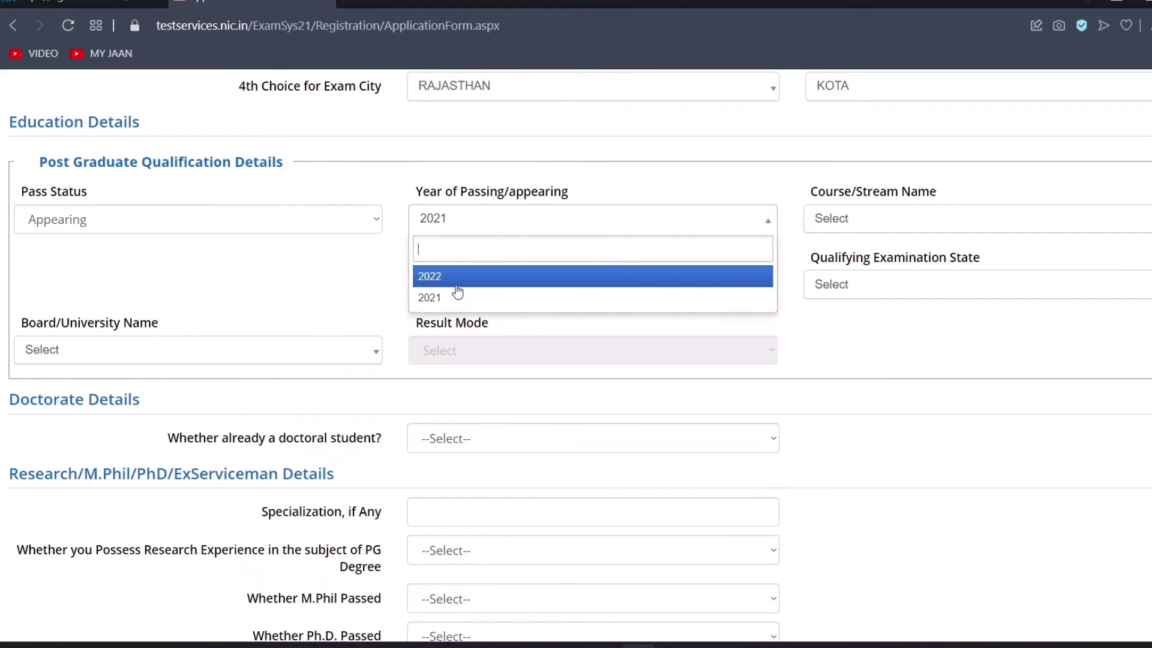
pyautogui.click(540, 148)
pyautogui.click(863, 223)
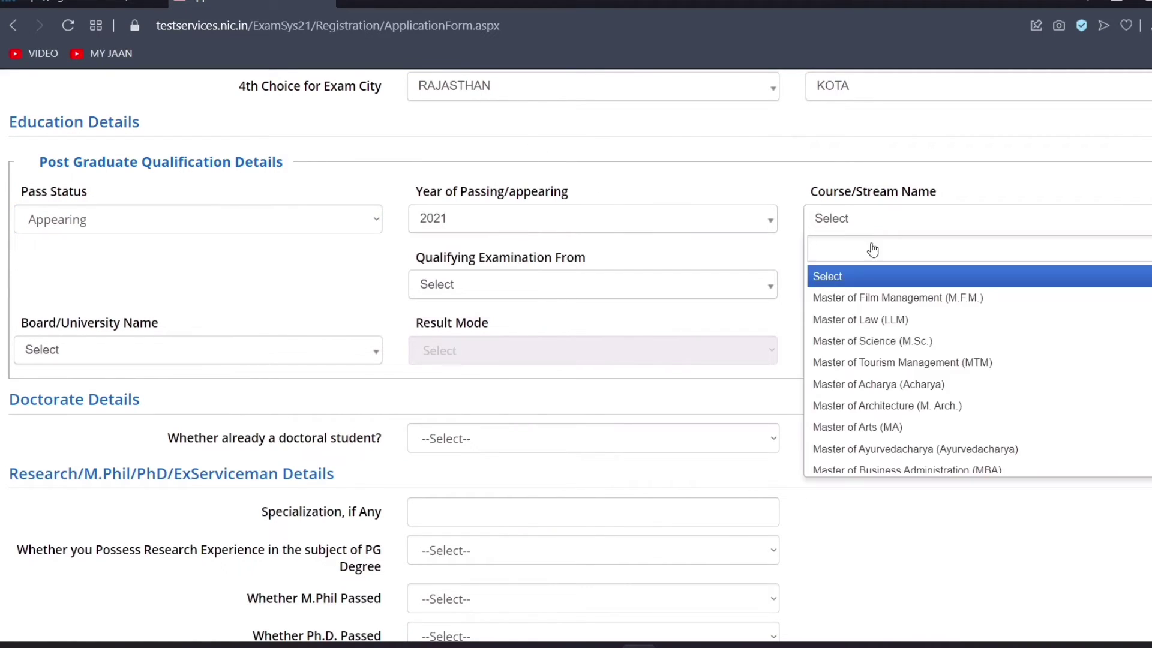
pyautogui.click(987, 171)
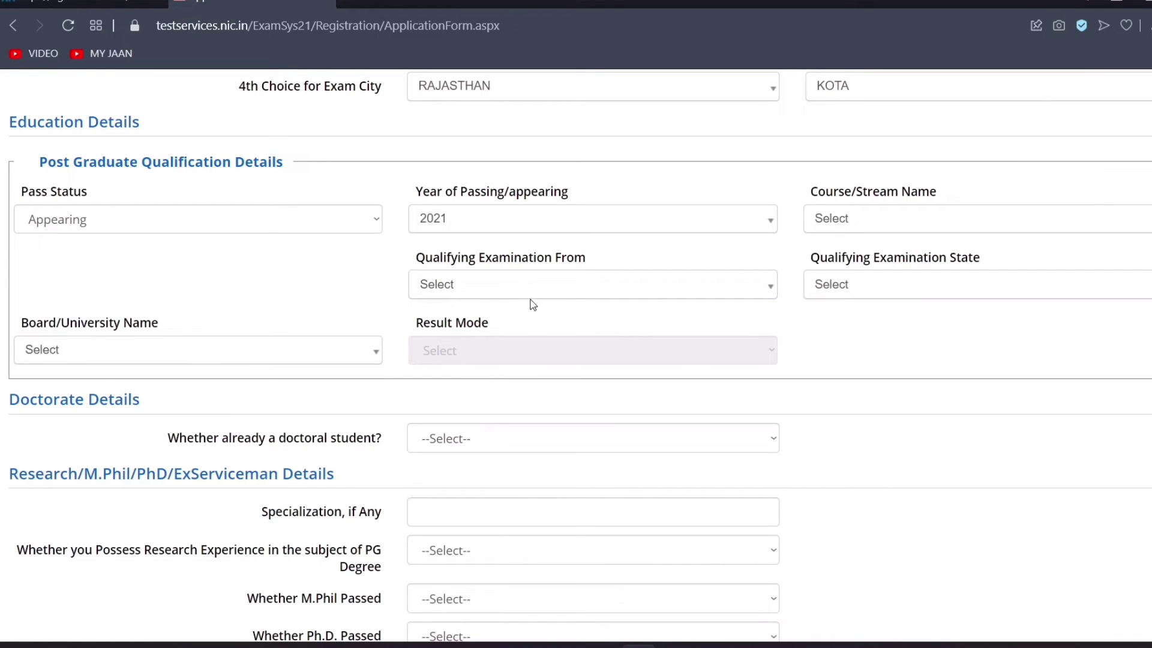
pyautogui.click(515, 287)
pyautogui.click(989, 290)
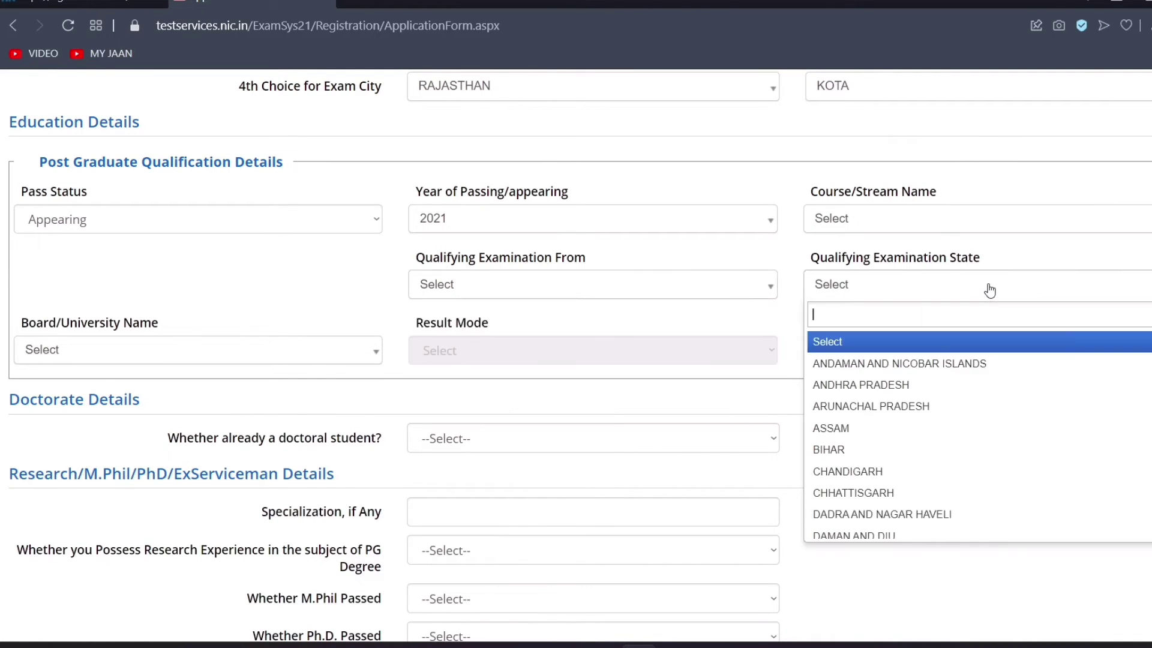
pyautogui.click(164, 252)
pyautogui.click(150, 219)
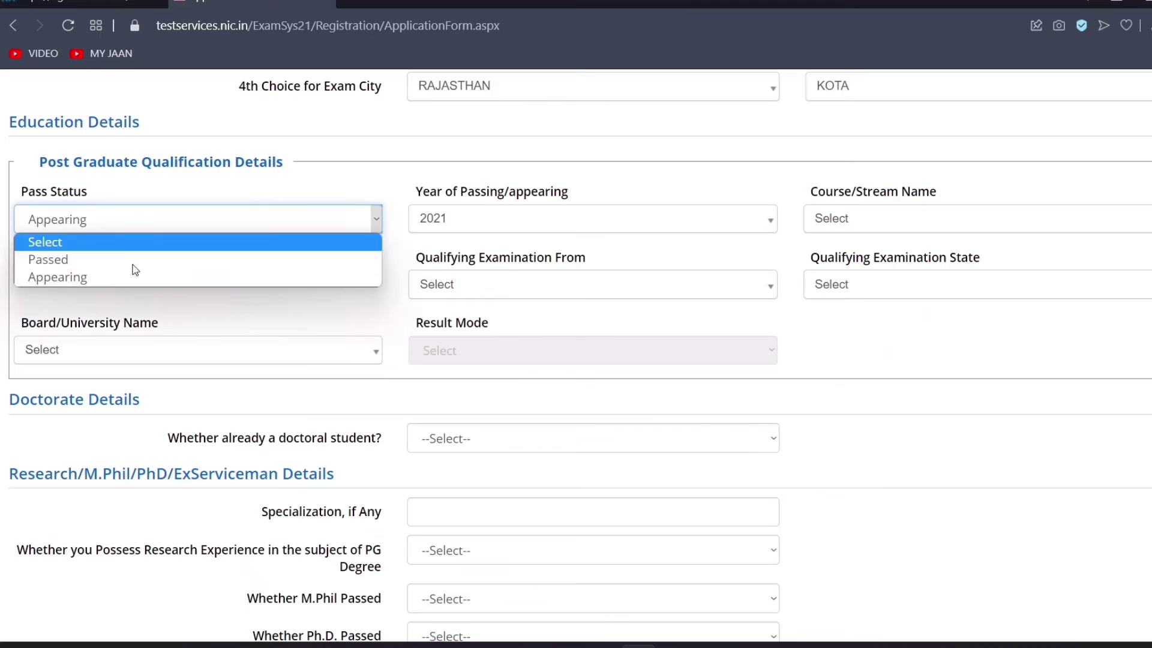
pyautogui.click(67, 259)
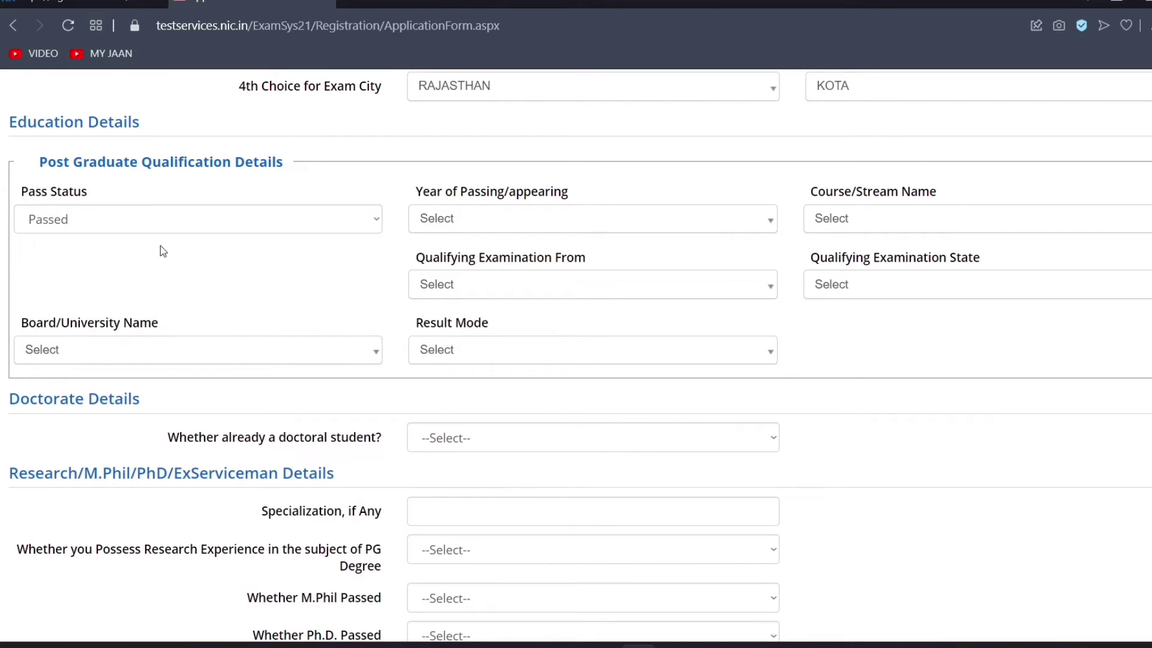
# Enter year 2020, course Master of Arts (MA), exam from India, state DELHI
pyautogui.click(425, 226)
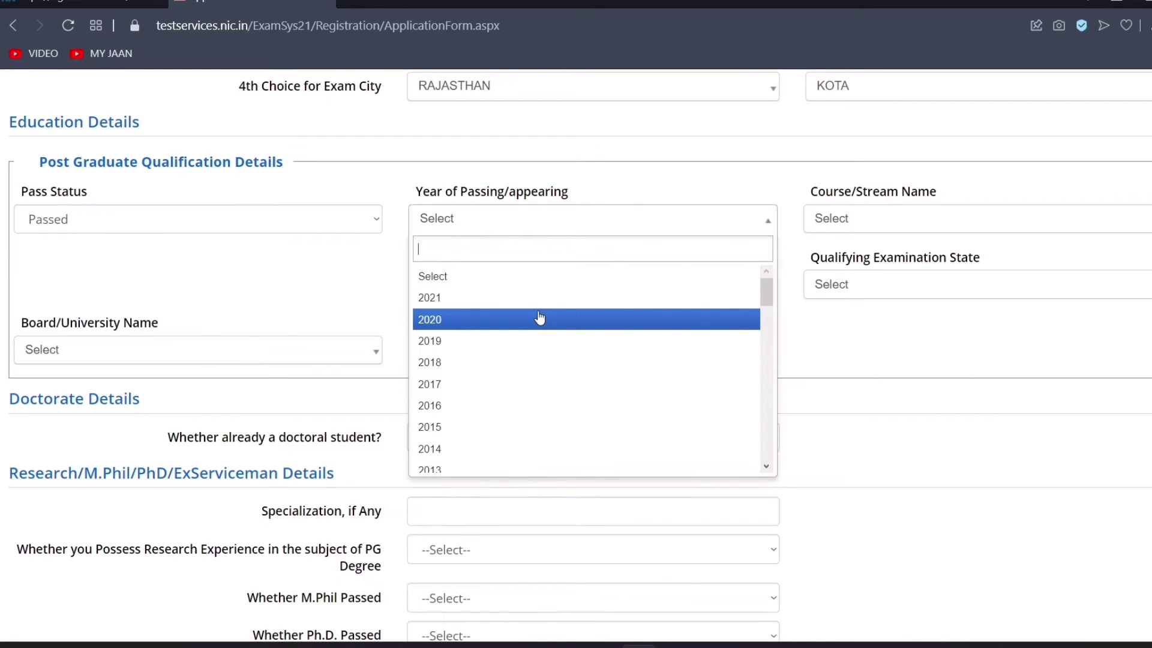
pyautogui.click(489, 320)
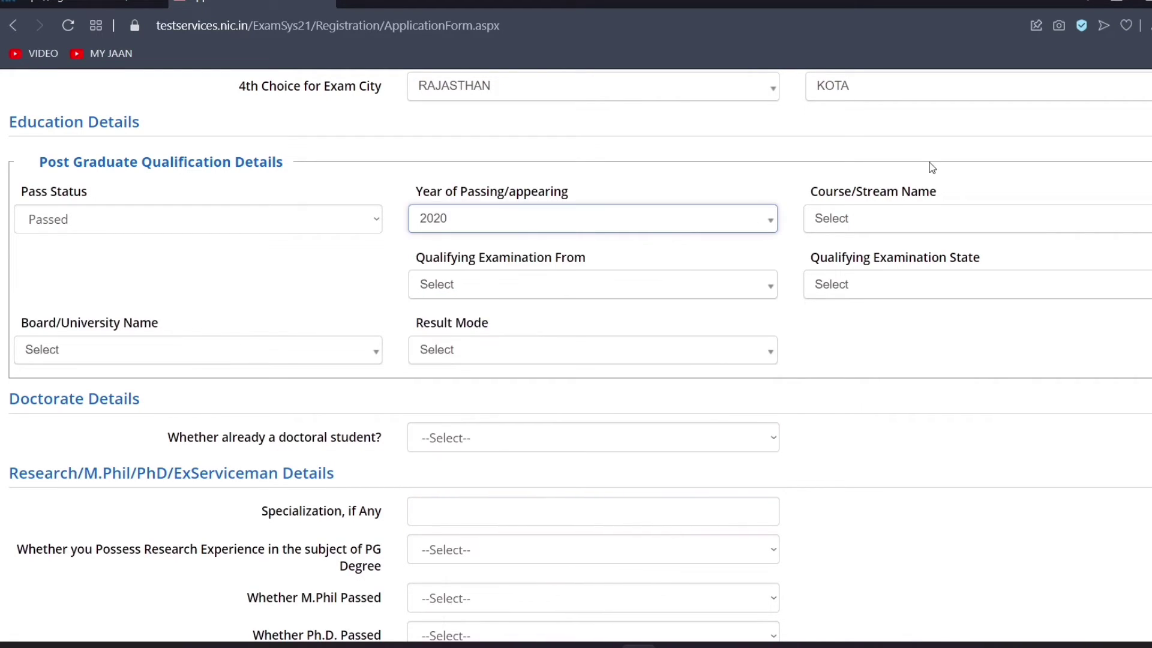
pyautogui.click(906, 219)
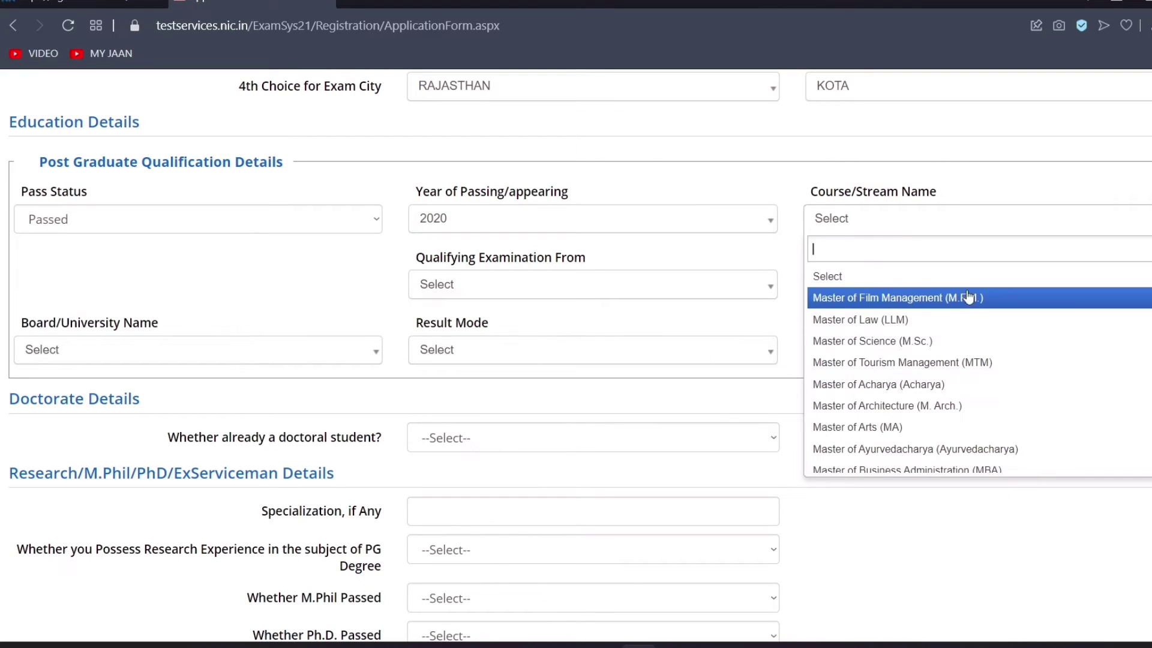
pyautogui.click(941, 427)
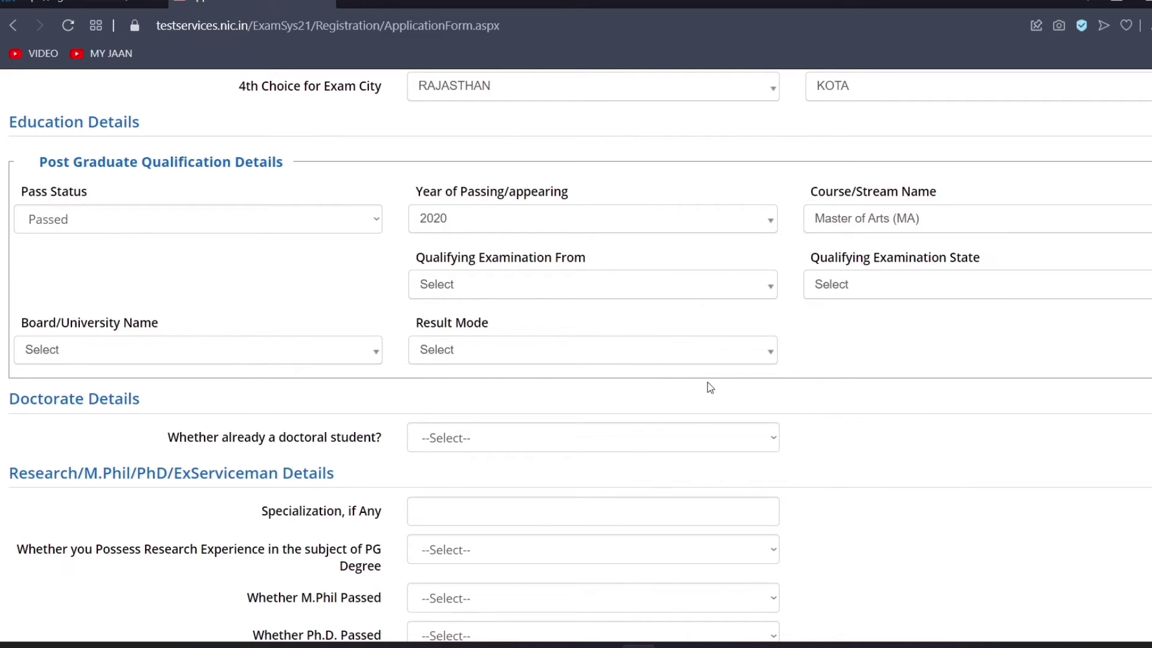
pyautogui.click(559, 290)
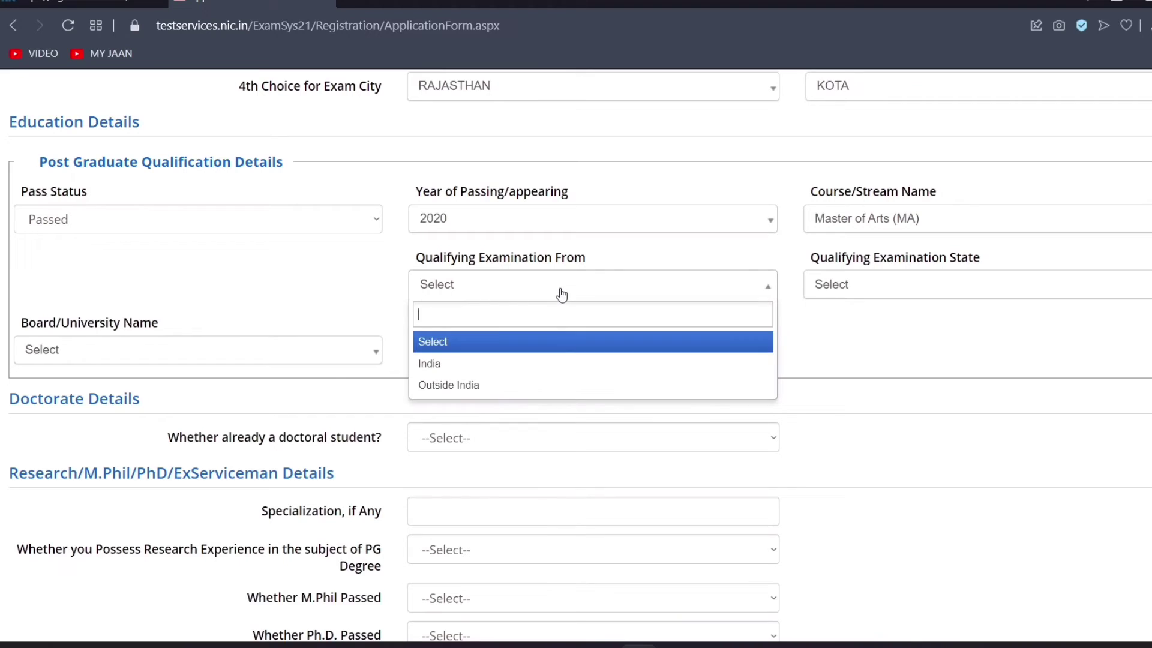
pyautogui.click(558, 364)
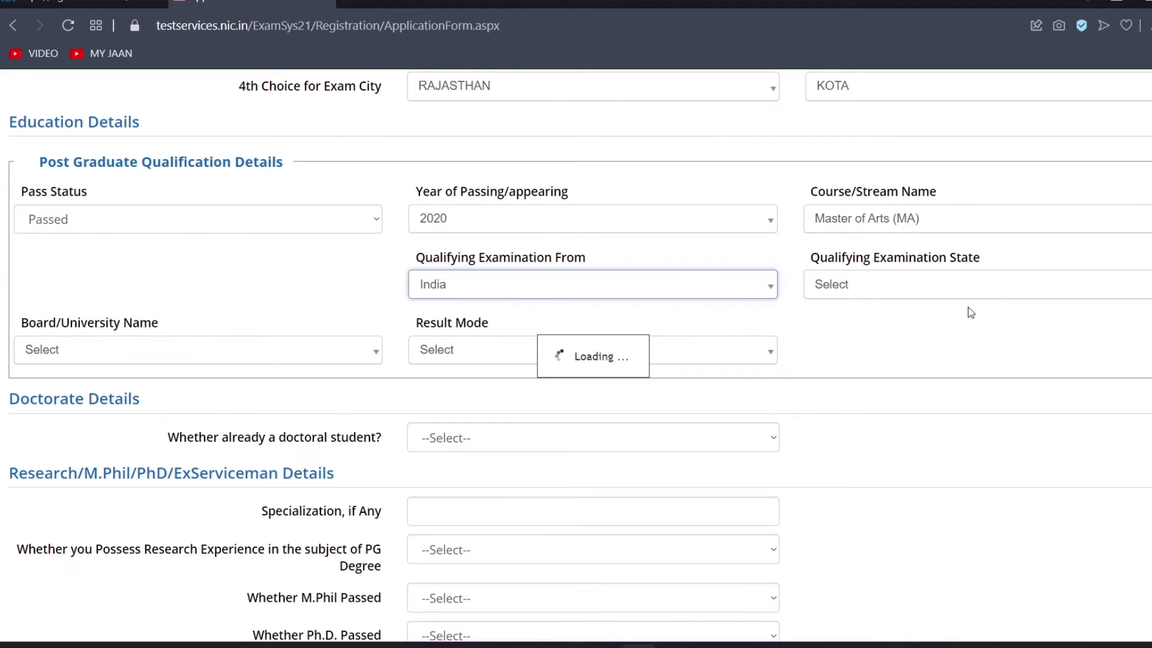
pyautogui.click(944, 290)
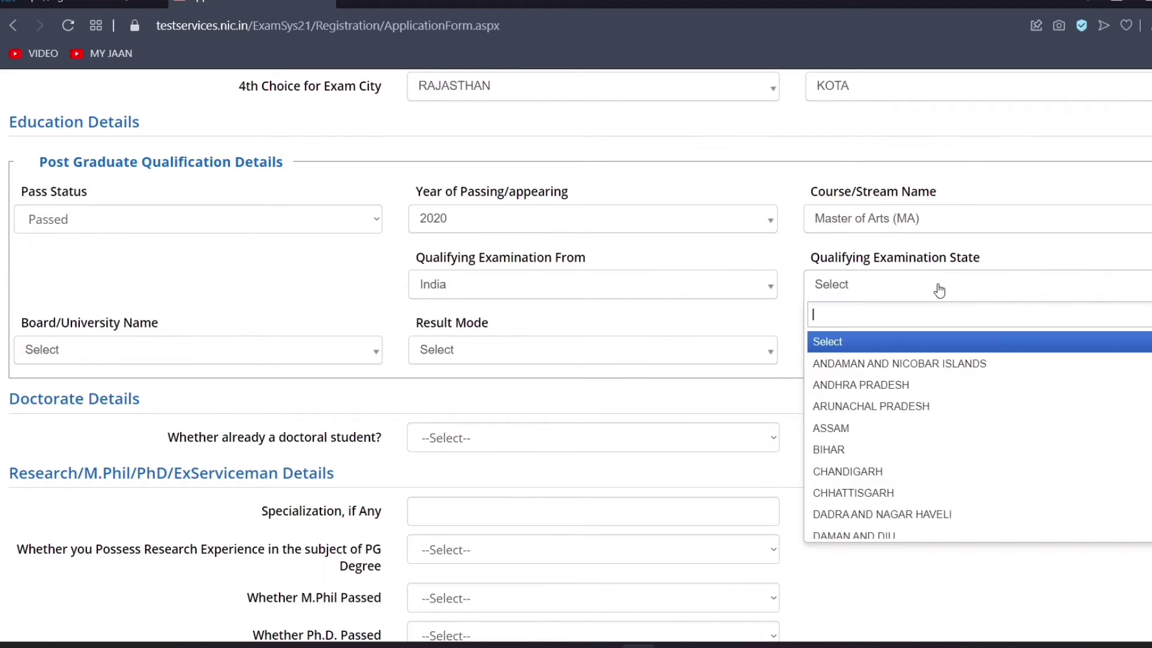
pyautogui.scroll(-3, 1037, 414)
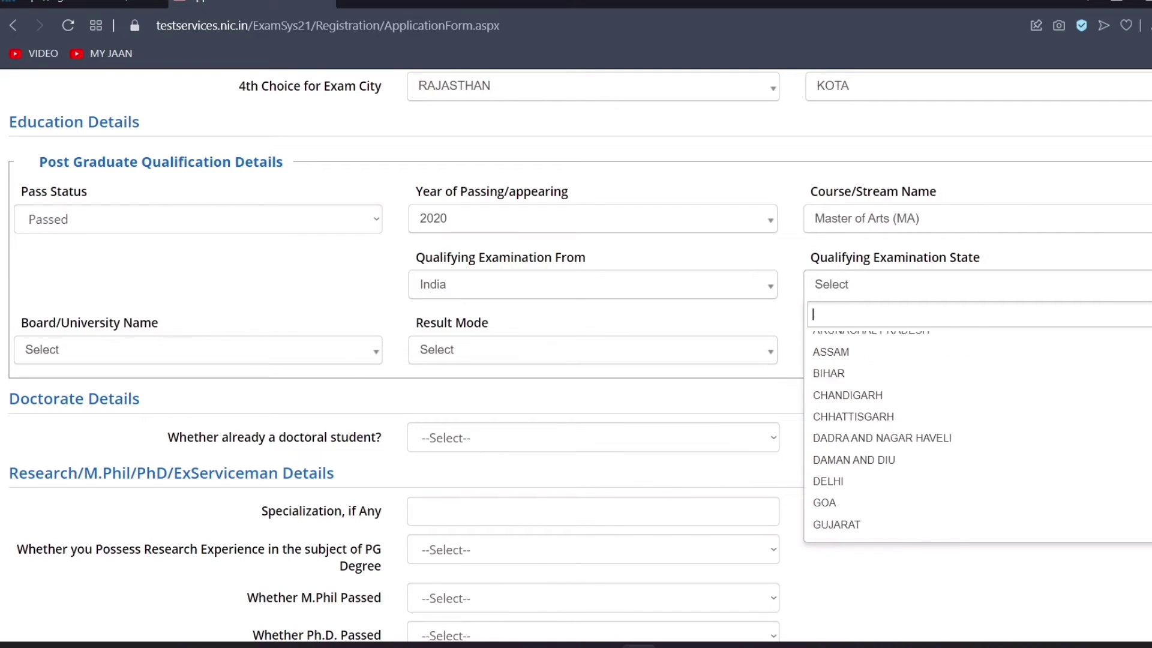
pyautogui.click(1036, 415)
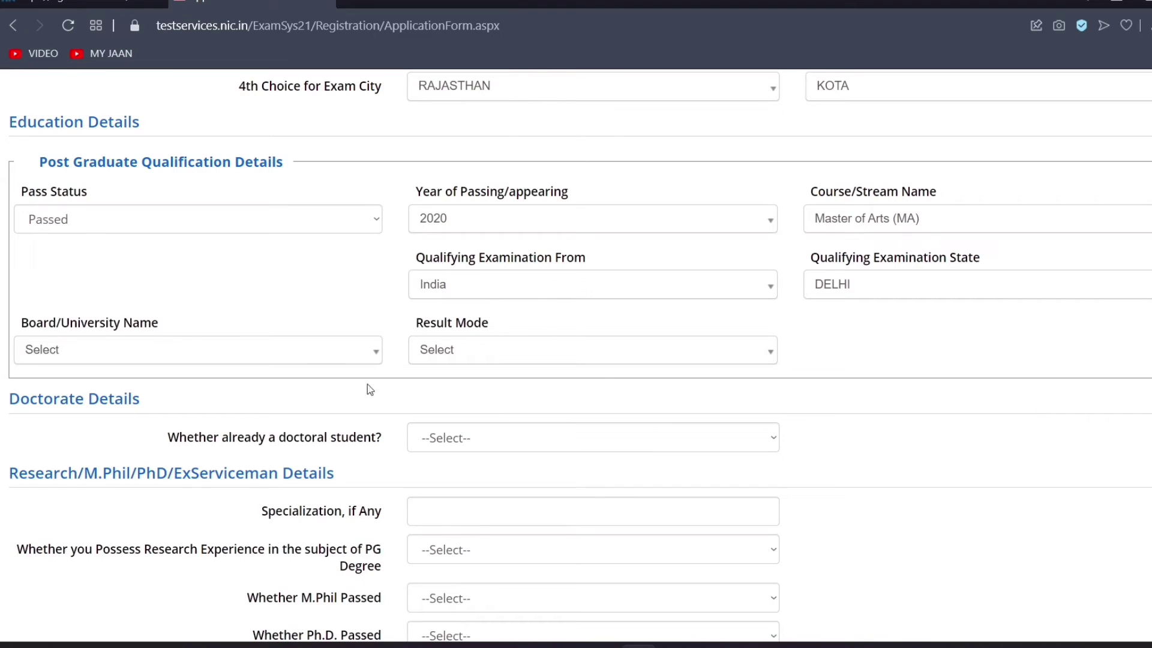
pyautogui.click(194, 352)
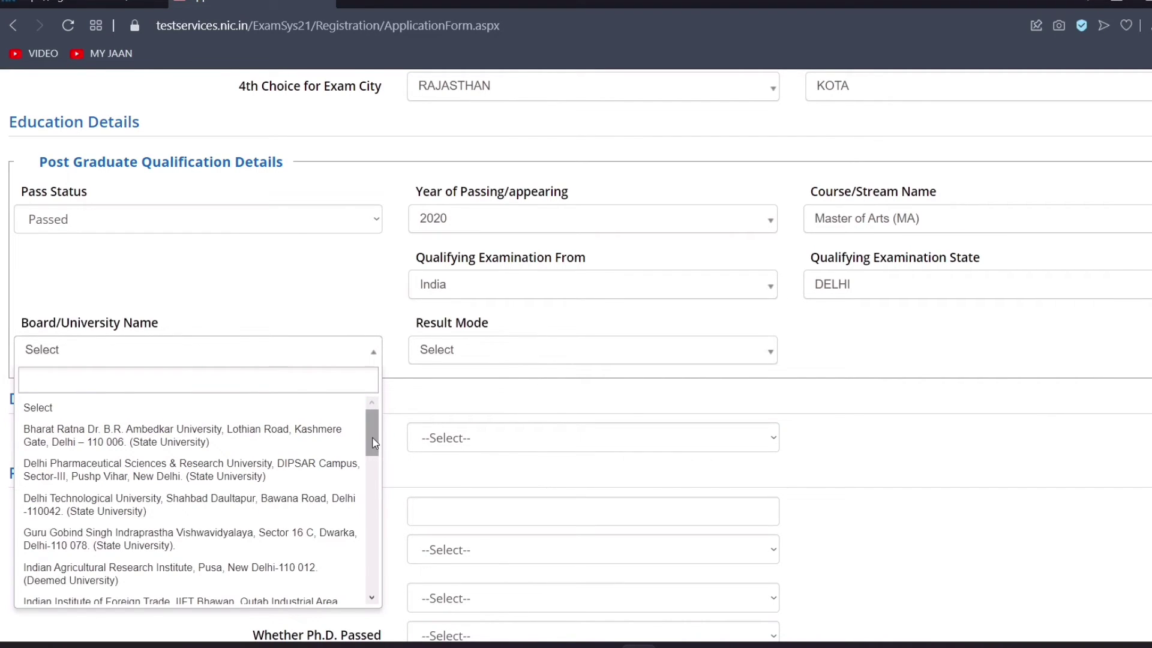
# Choose University of Delhi, Result Mode Percentage, and enter 1800 as total marks
pyautogui.moveTo(369, 430); pyautogui.dragTo(369, 574)
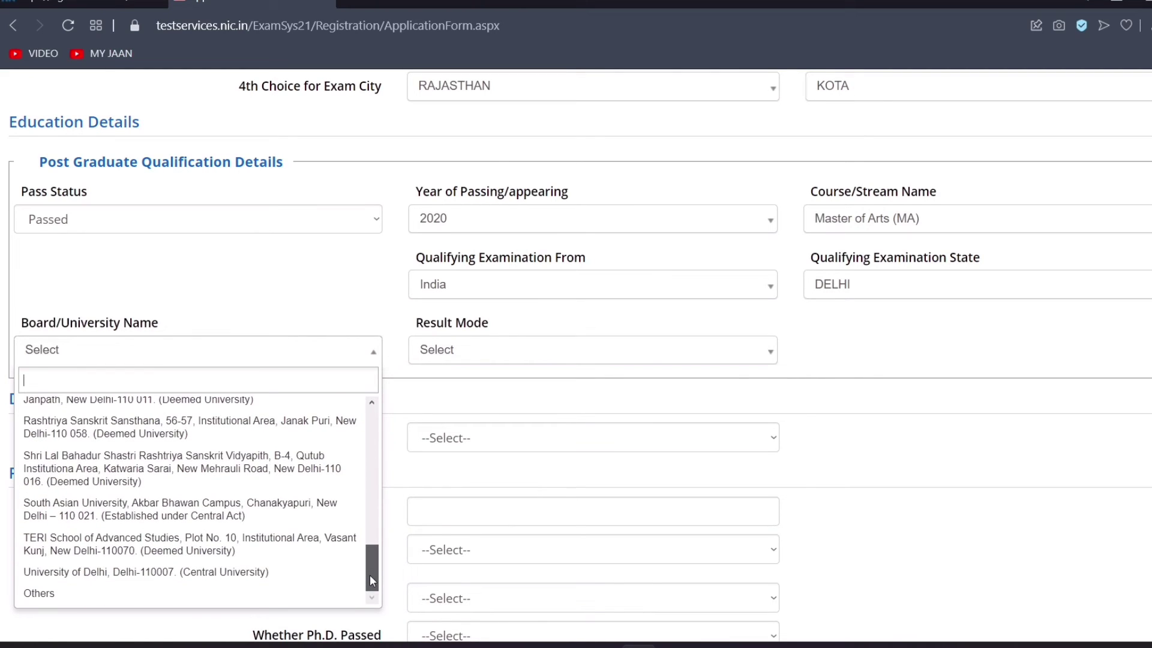
pyautogui.click(259, 580)
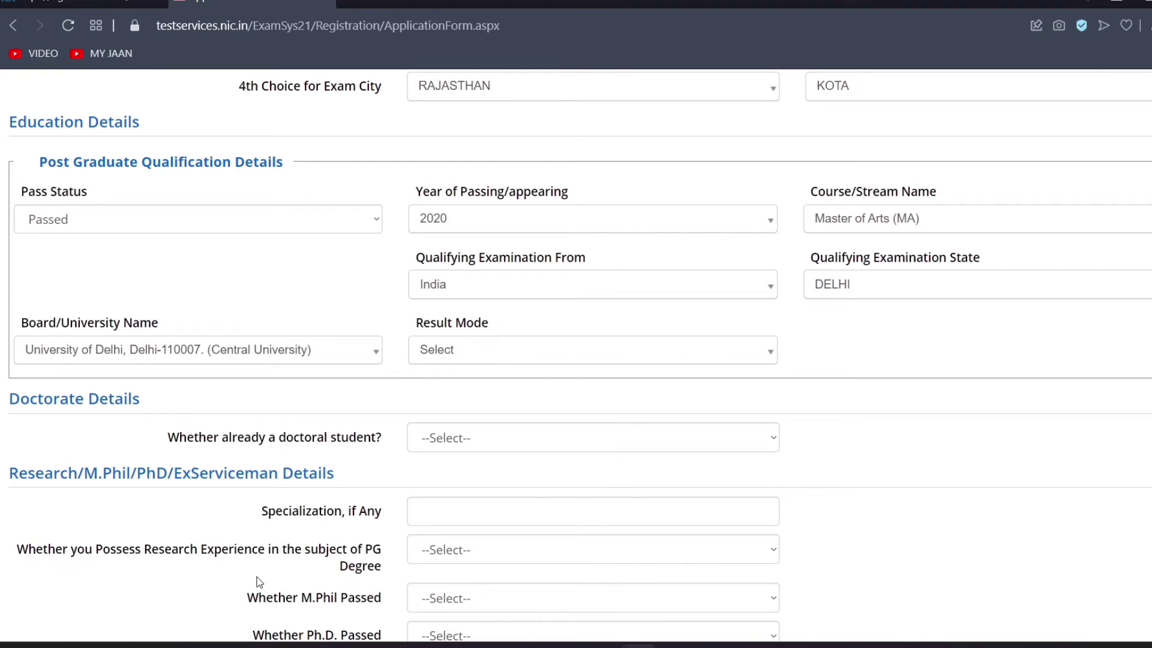
pyautogui.click(603, 351)
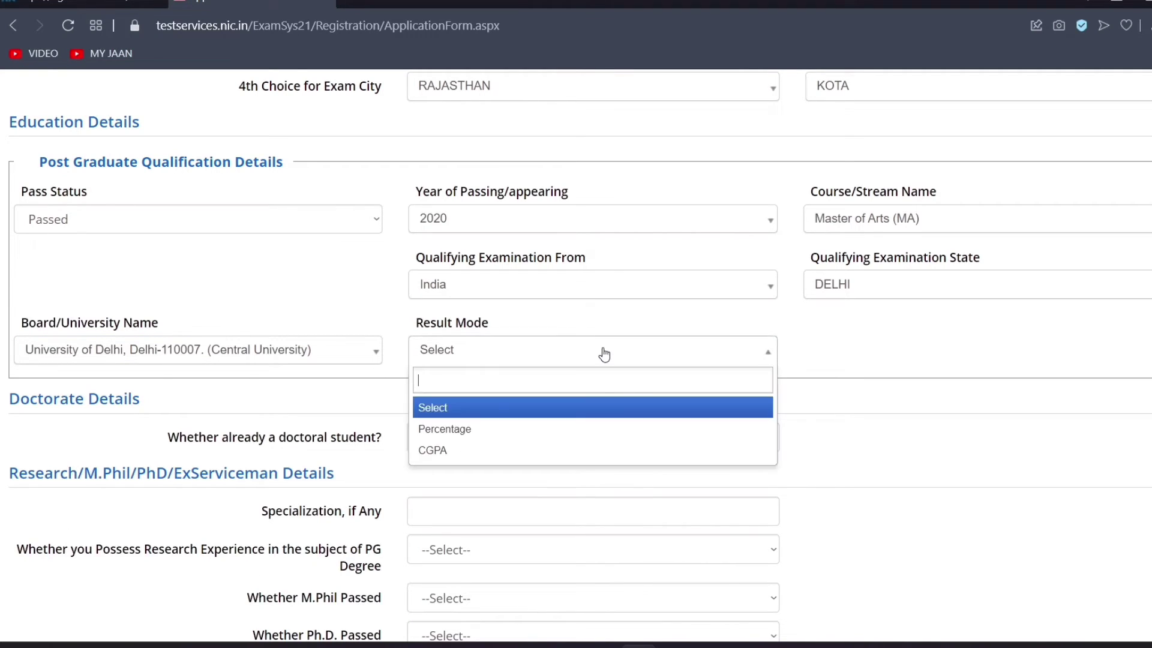
pyautogui.click(558, 429)
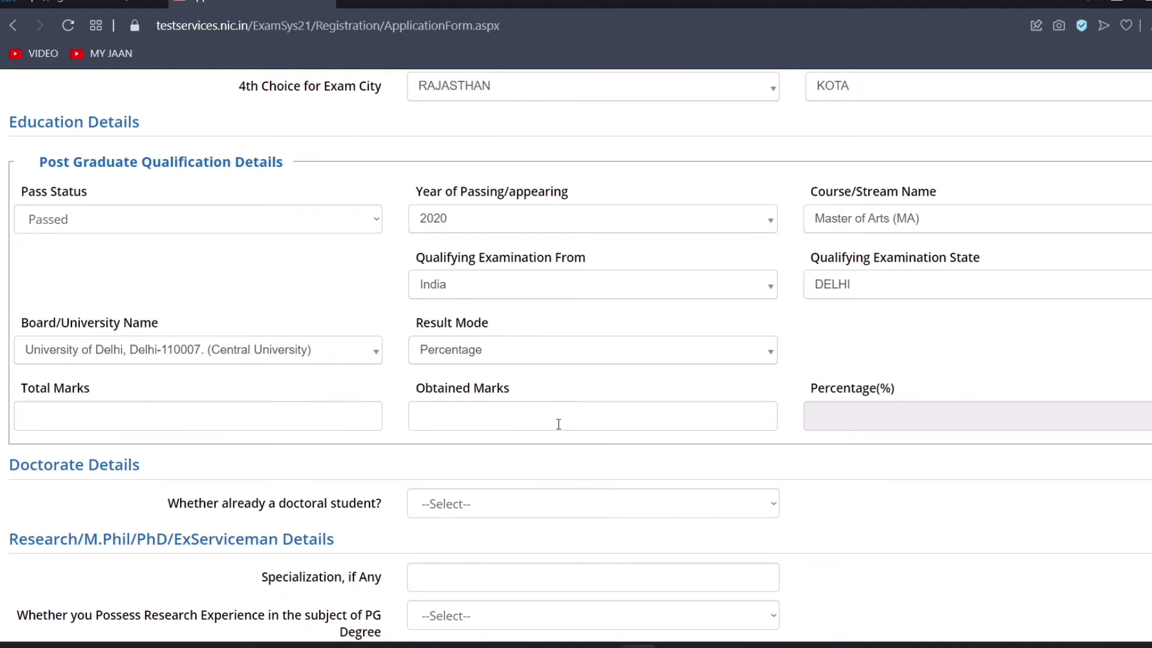
pyautogui.click(220, 421)
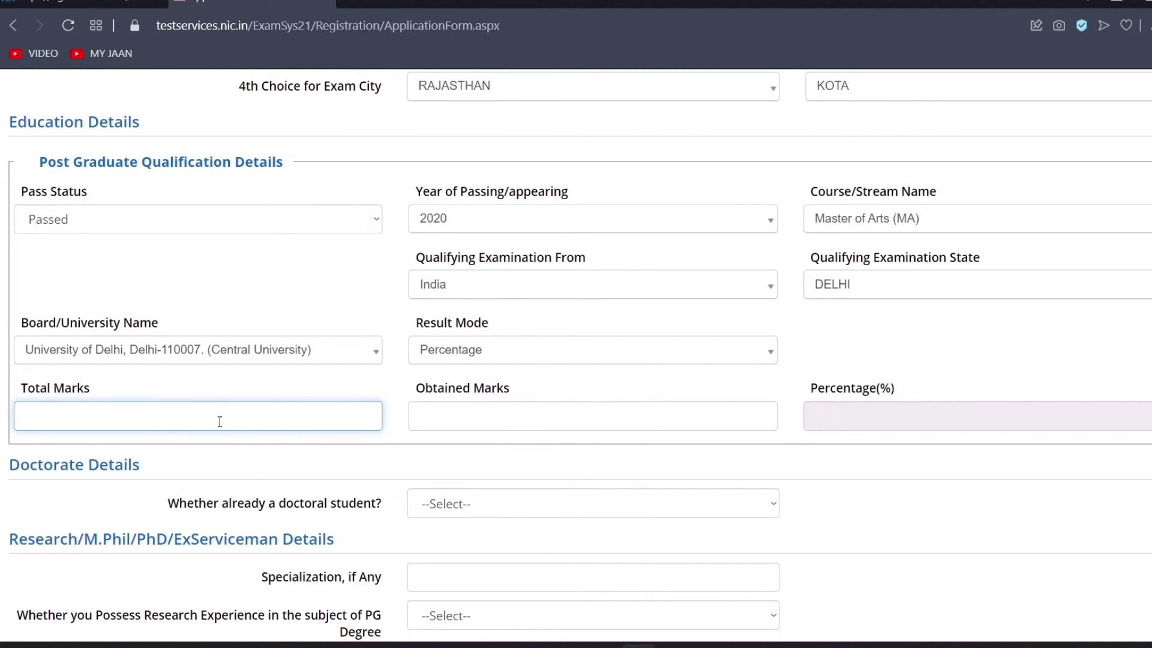
pyautogui.write('1800')
# Enter 1200 as marks obtained so the percentage calculates to 66.67%
pyautogui.click(458, 413)
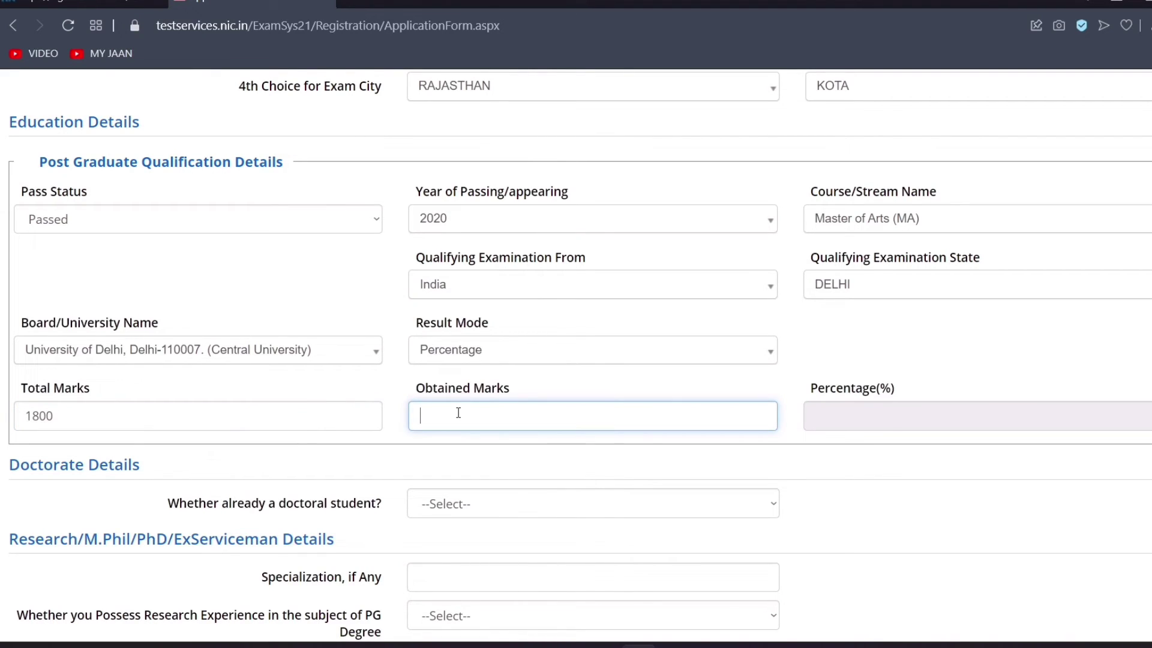
pyautogui.write('1200')
pyautogui.click(856, 426)
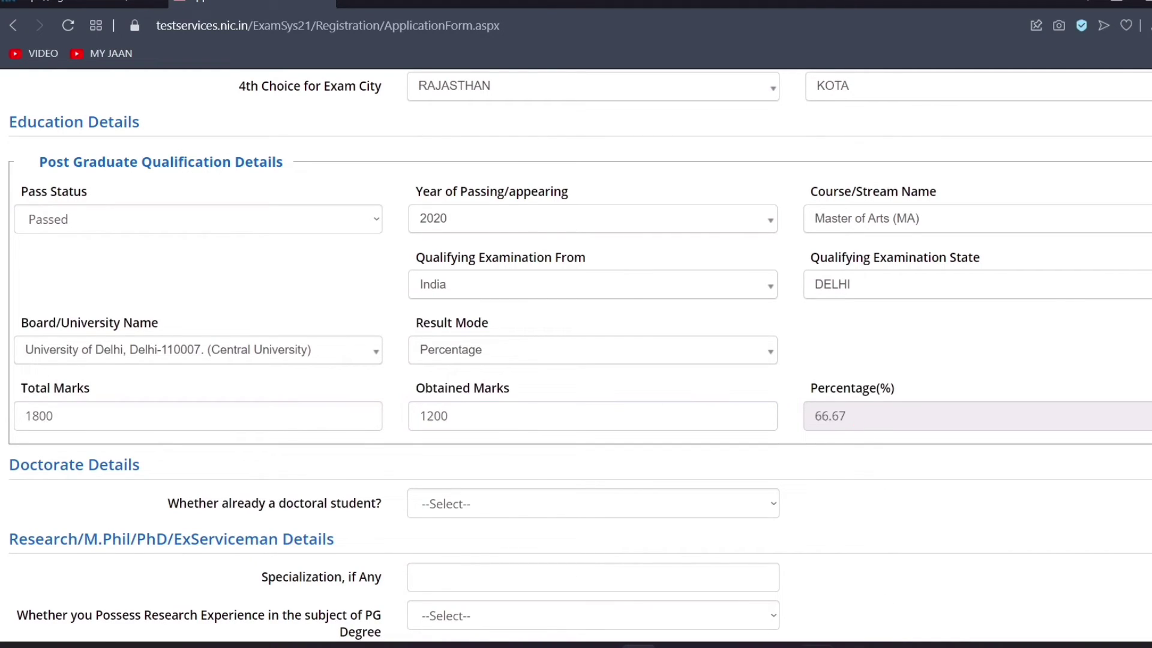
pyautogui.scroll(-5, 624, 456)
pyautogui.scroll(2, 576, 354)
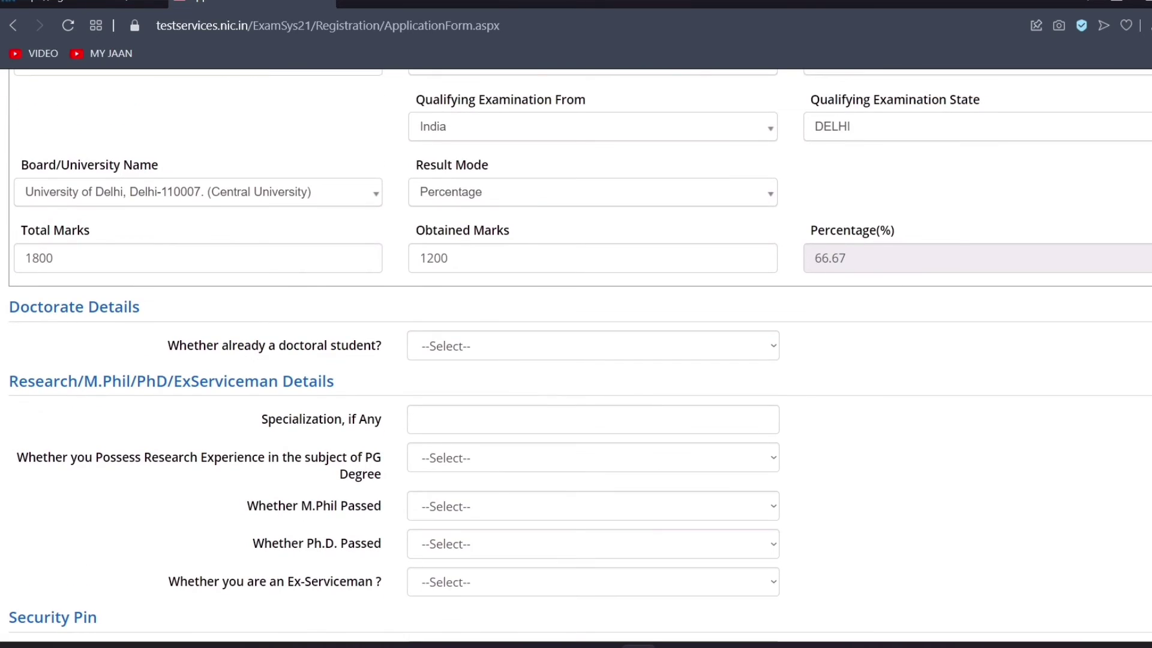
pyautogui.scroll(-3, 576, 354)
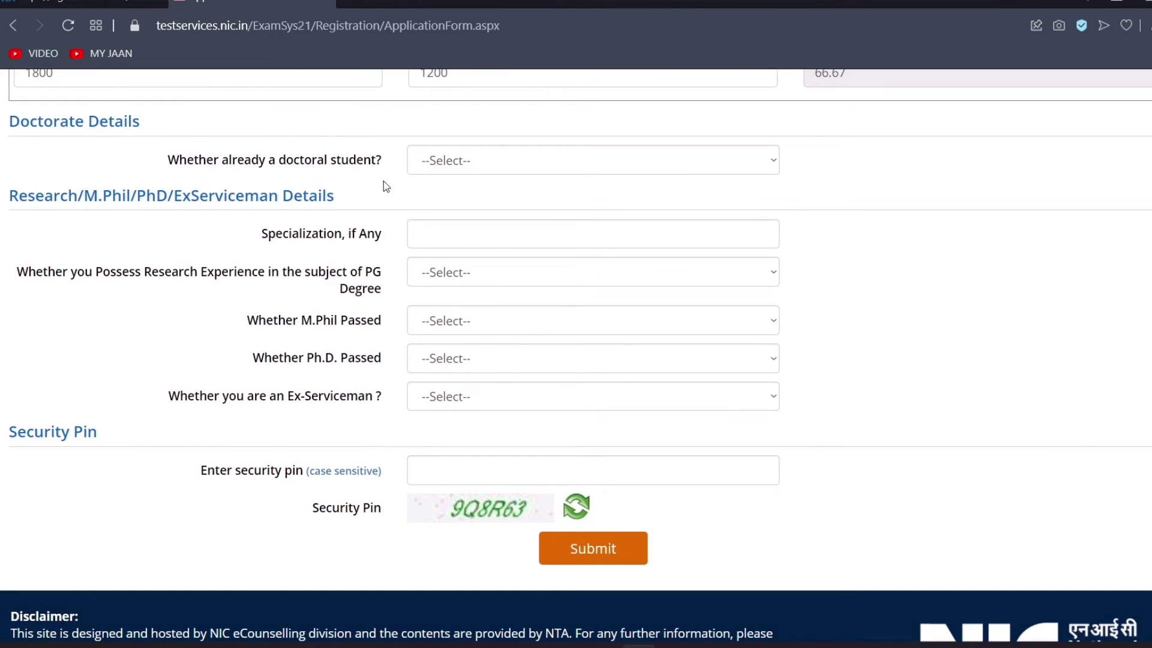
# Answer No to the doctoral-student question
pyautogui.click(475, 168)
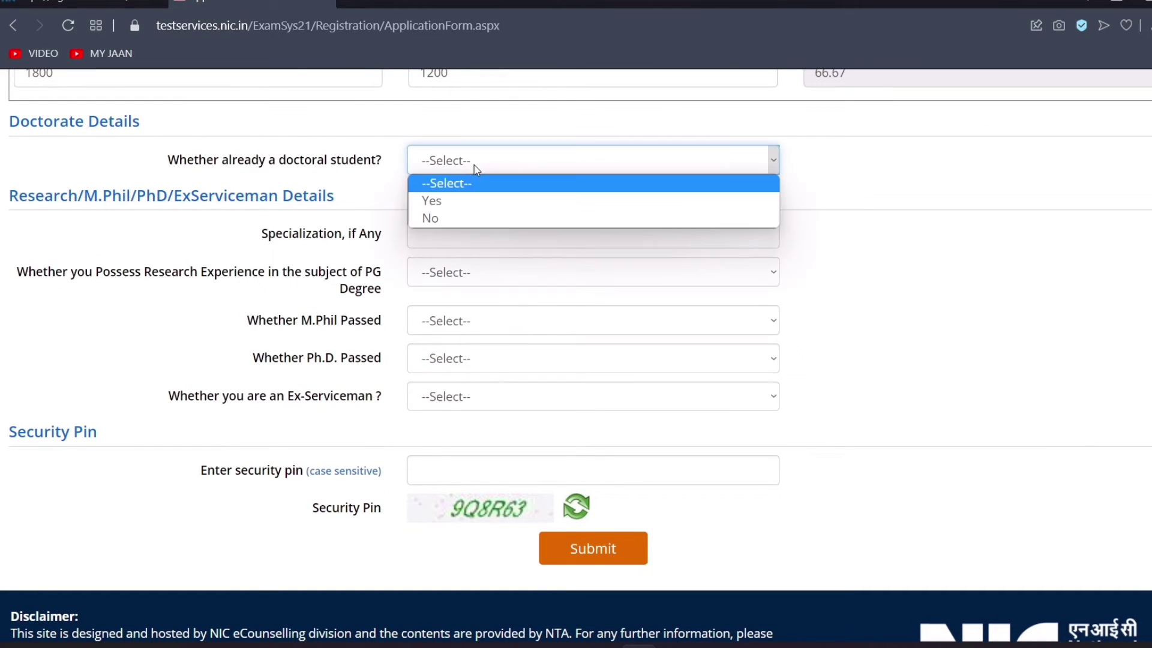
pyautogui.click(276, 180)
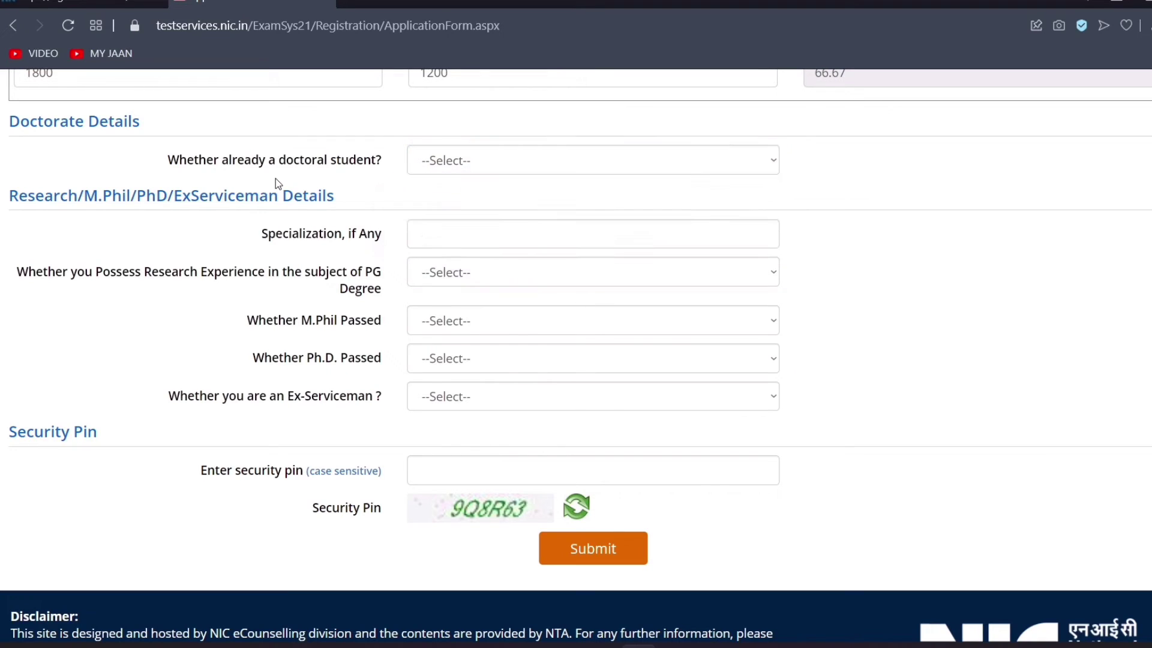
pyautogui.click(447, 162)
pyautogui.click(438, 218)
pyautogui.click(505, 163)
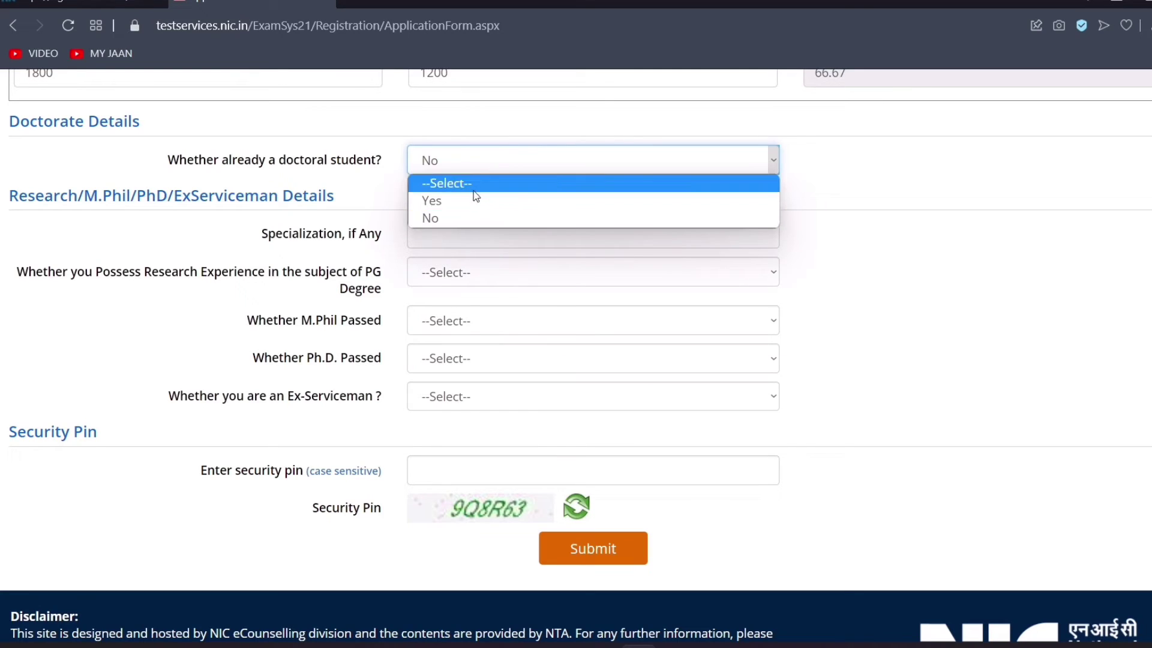
pyautogui.click(338, 175)
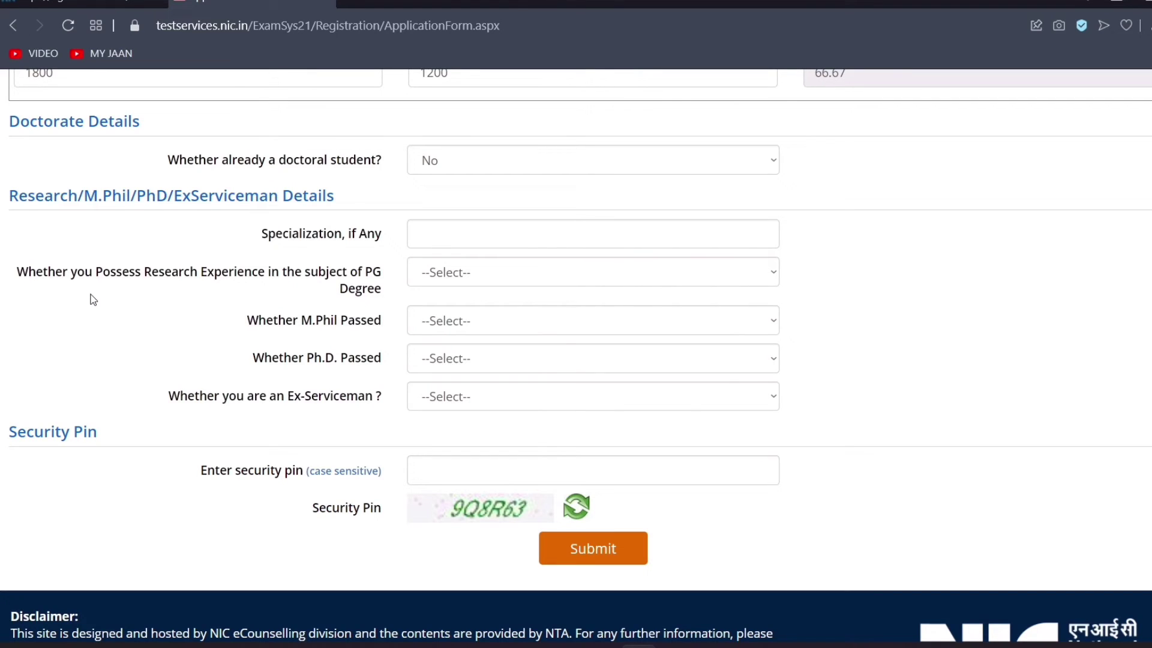
# Answer No to research experience, M.Phil passed, Ph.D. passed and ex-serviceman
pyautogui.click(513, 234)
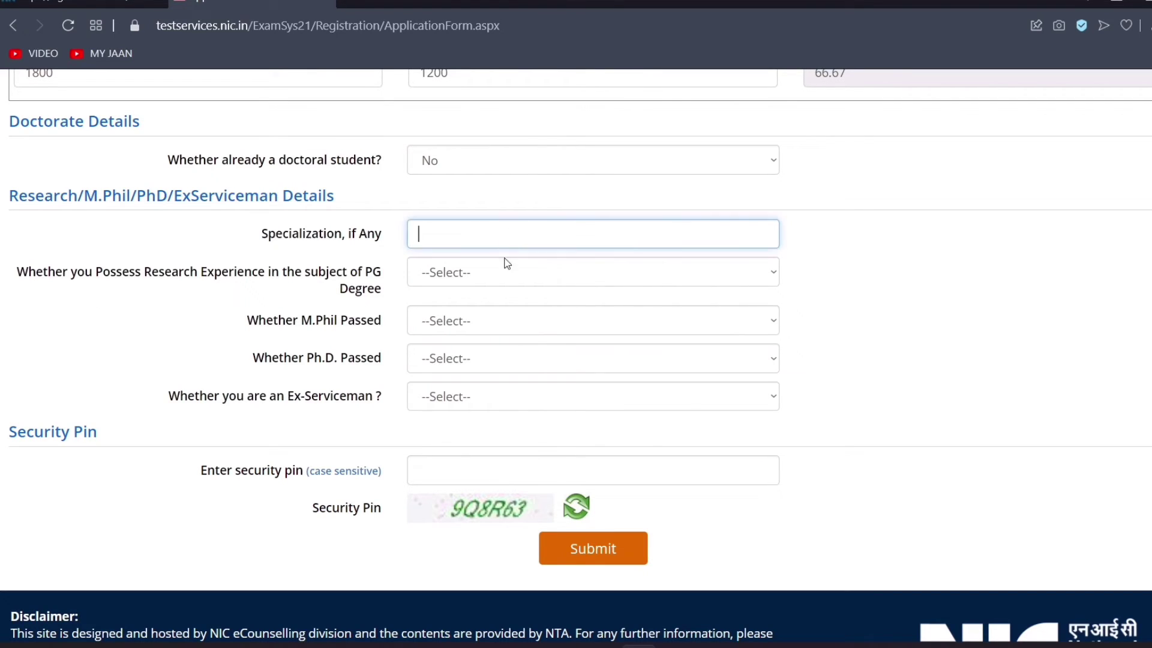
pyautogui.click(503, 277)
pyautogui.click(482, 342)
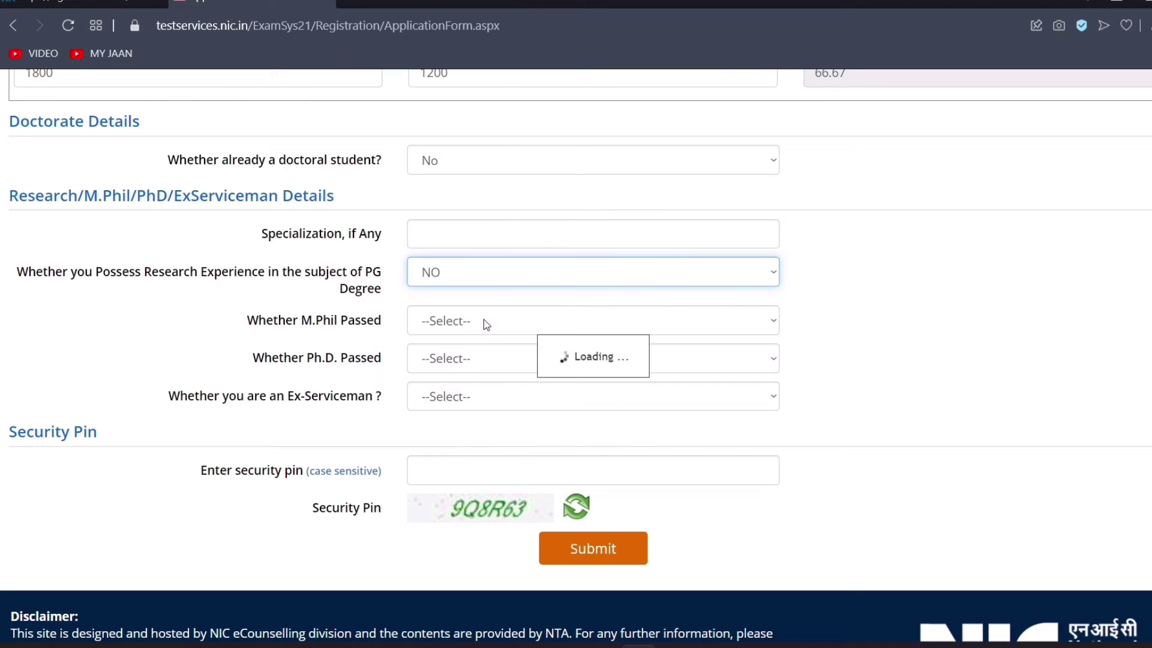
pyautogui.click(484, 322)
pyautogui.click(478, 379)
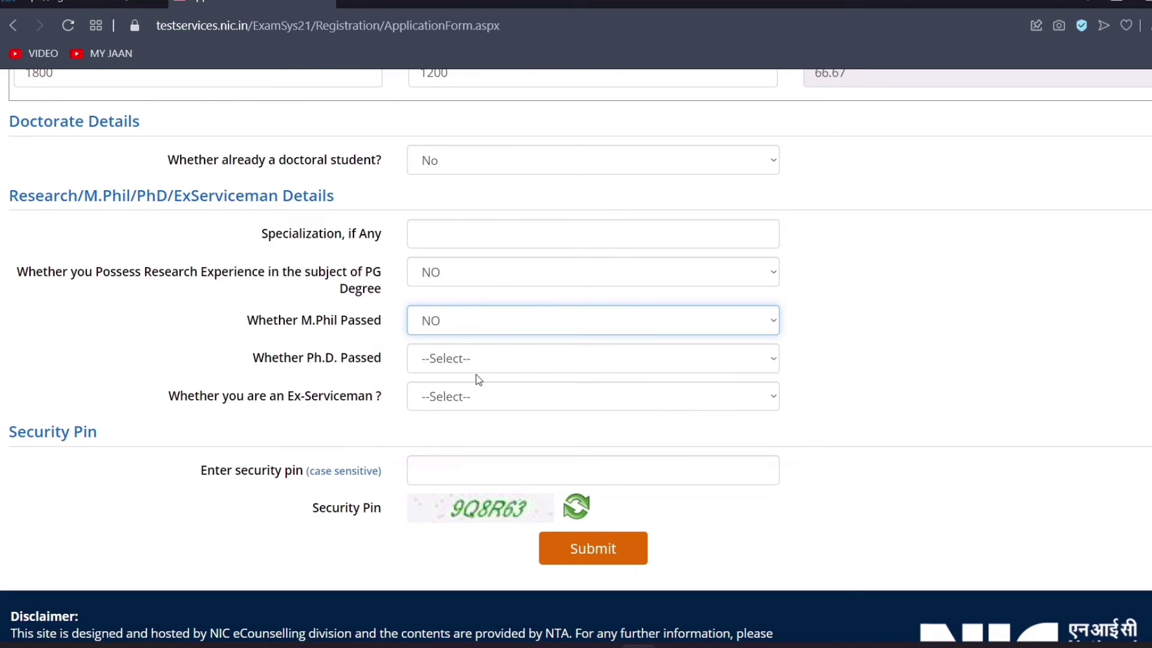
pyautogui.click(477, 368)
pyautogui.click(465, 415)
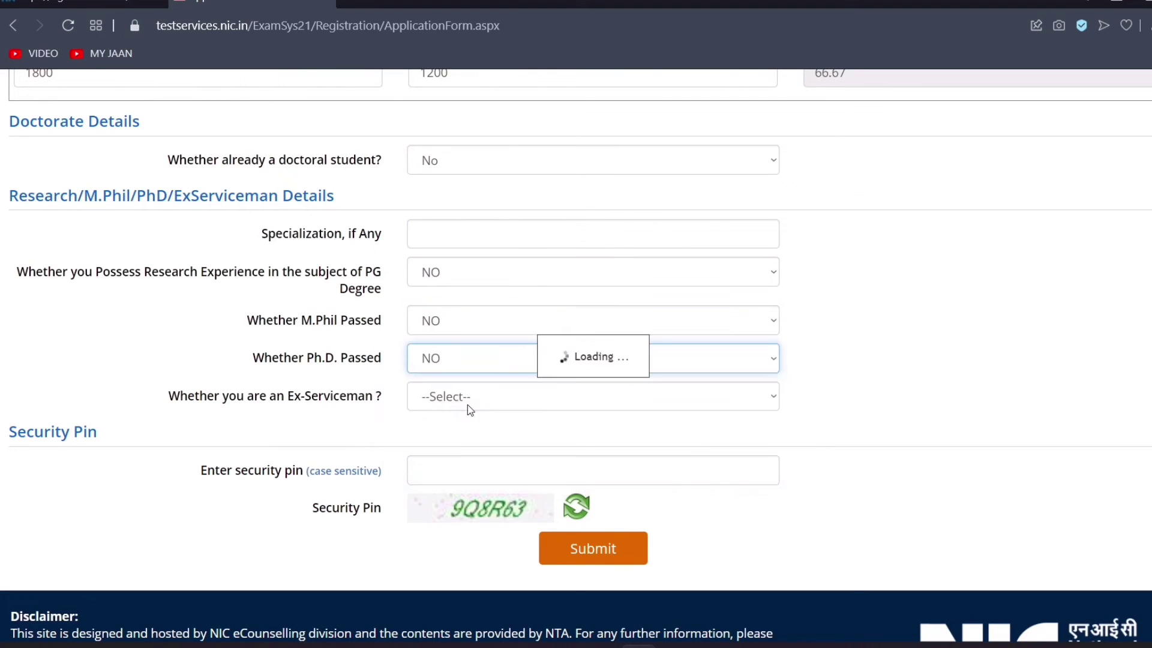
pyautogui.click(467, 400)
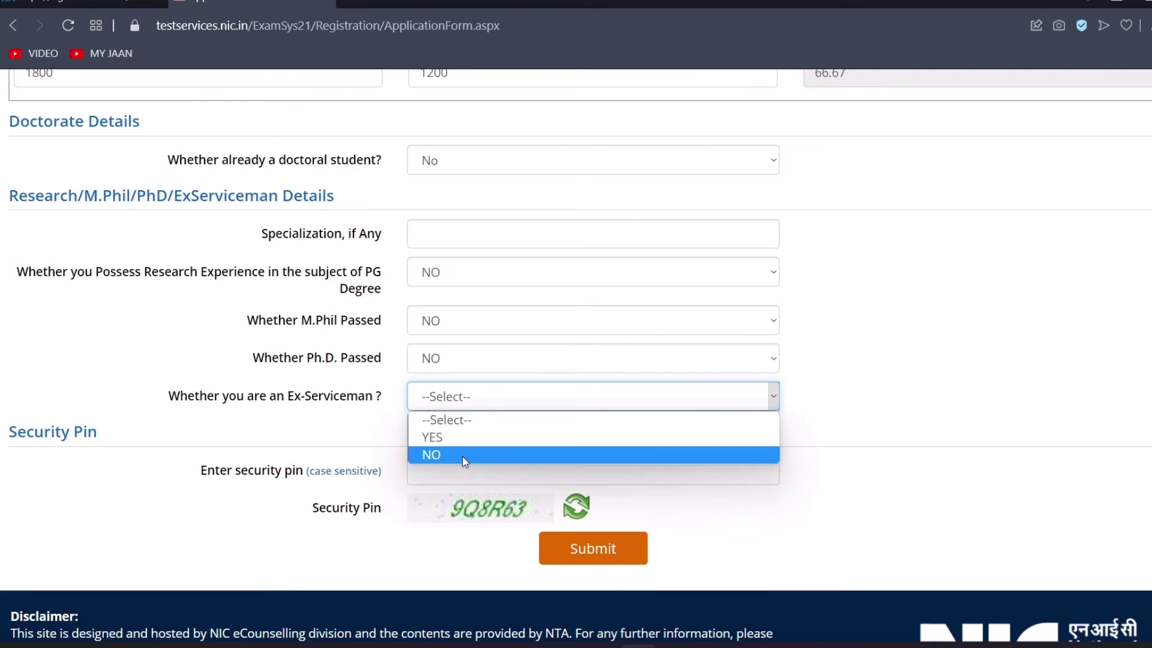
pyautogui.click(468, 454)
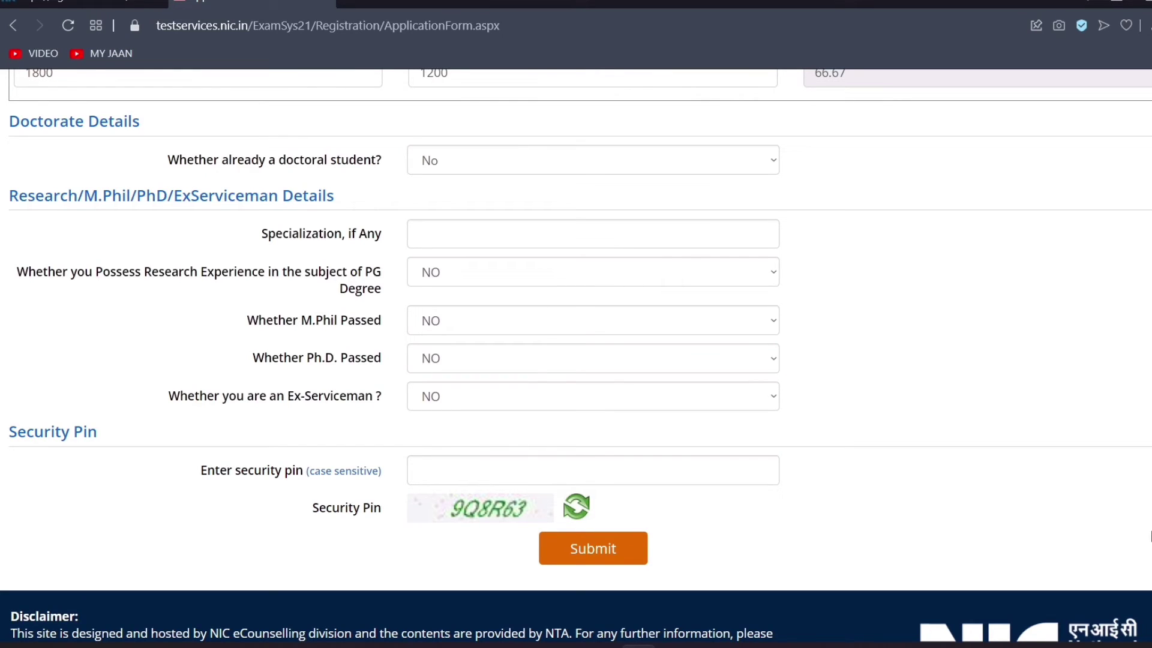
# Enter the displayed security pin and submit the application form
pyautogui.click(606, 463)
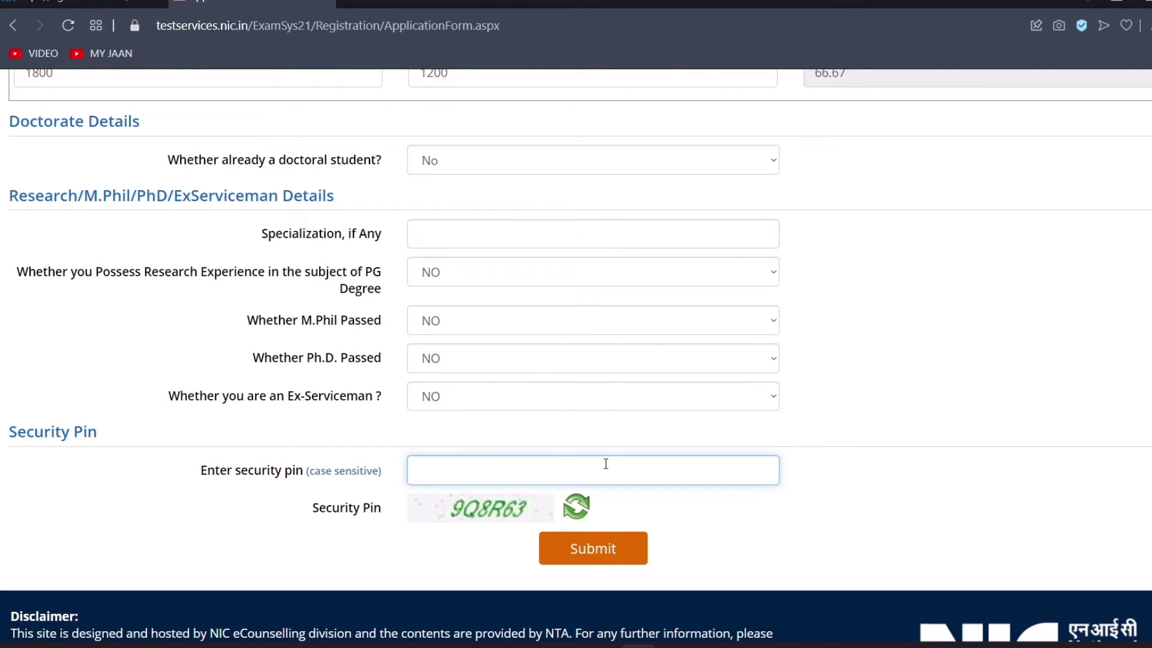
pyautogui.write('9Q8R63')
pyautogui.click(599, 560)
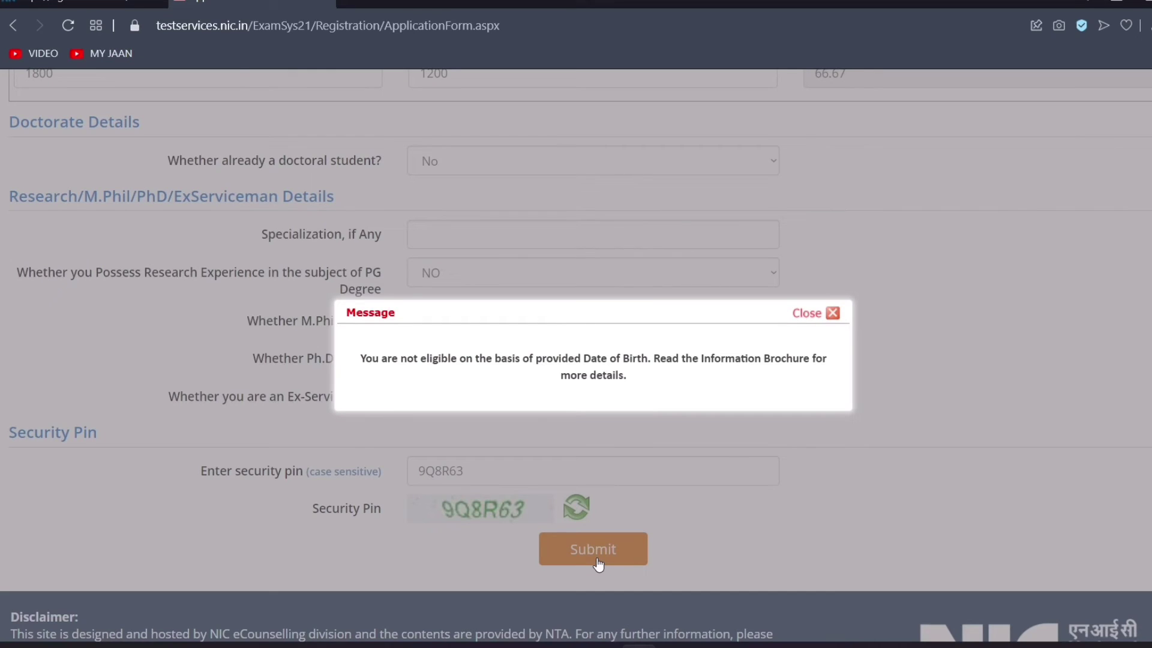
# Dismiss the ineligibility message, change the birth year to 1995, and resubmit the form
pyautogui.click(827, 313)
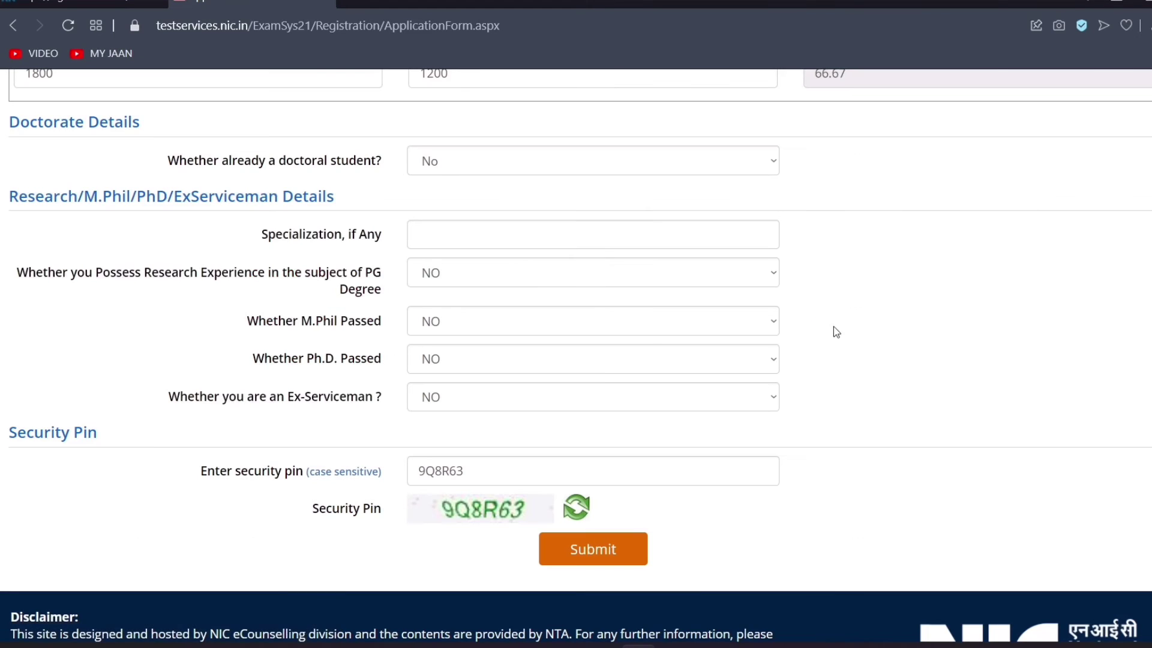
pyautogui.scroll(8, 837, 332)
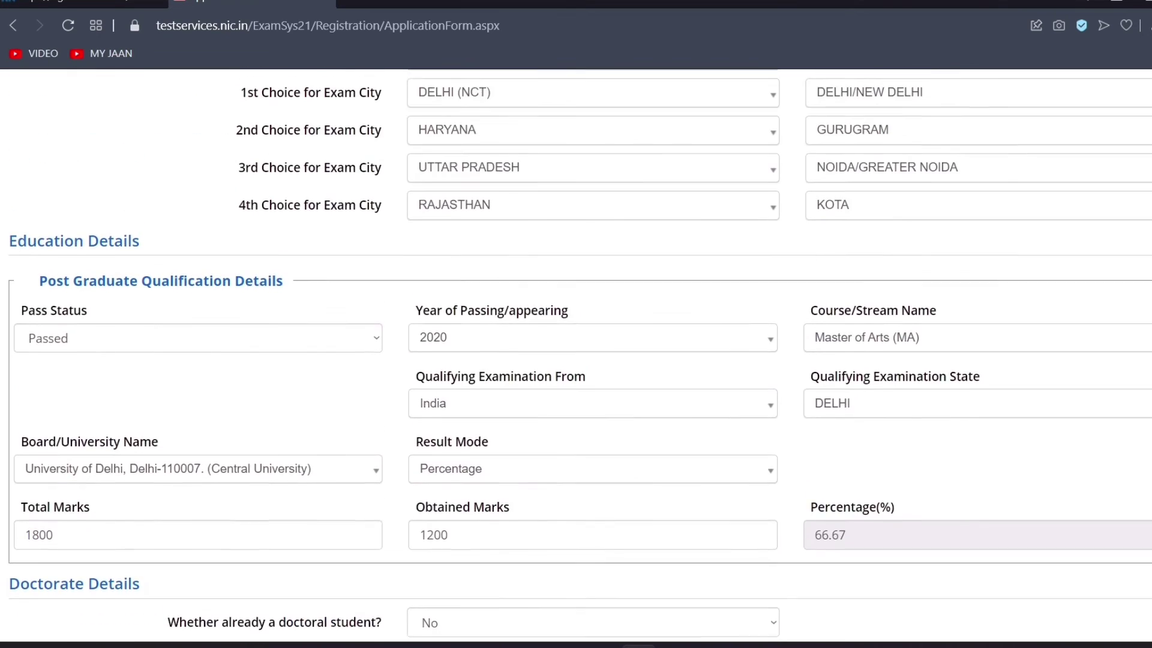
pyautogui.scroll(12, 576, 355)
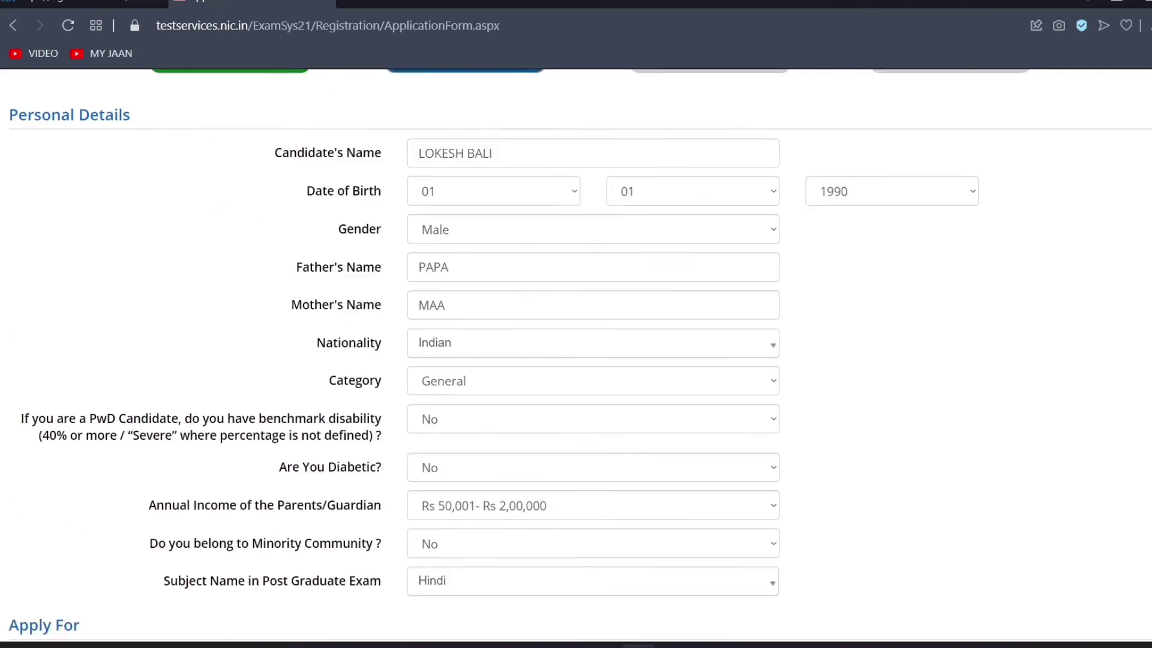
pyautogui.scroll(-15, 576, 355)
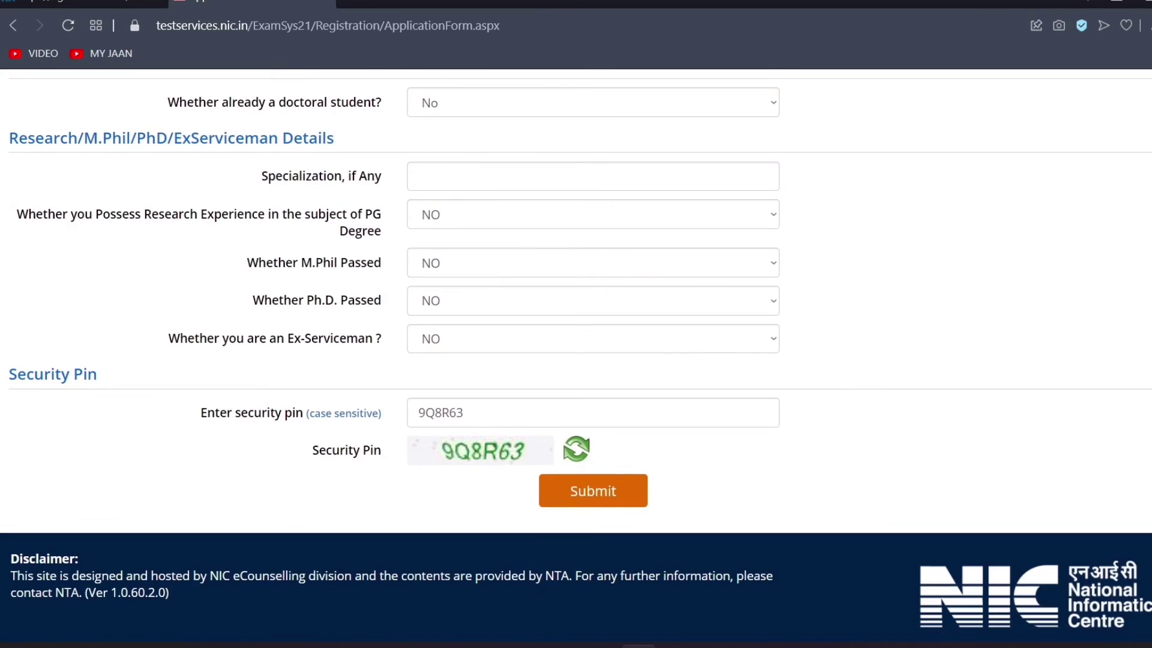
pyautogui.scroll(15, 576, 355)
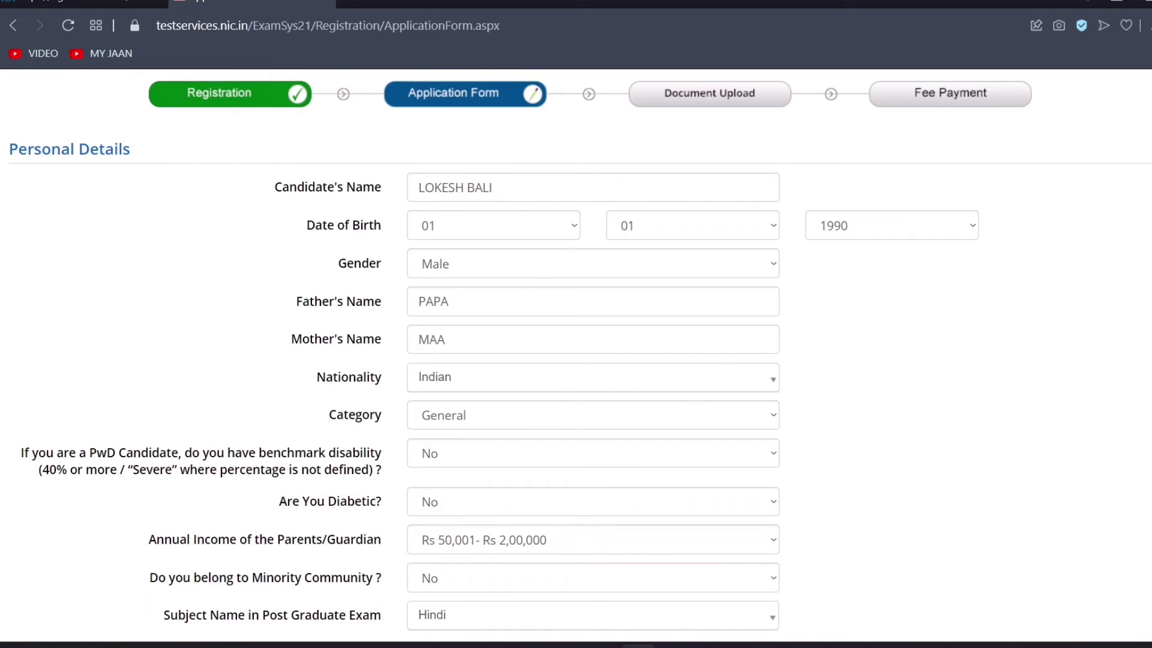
pyautogui.click(968, 231)
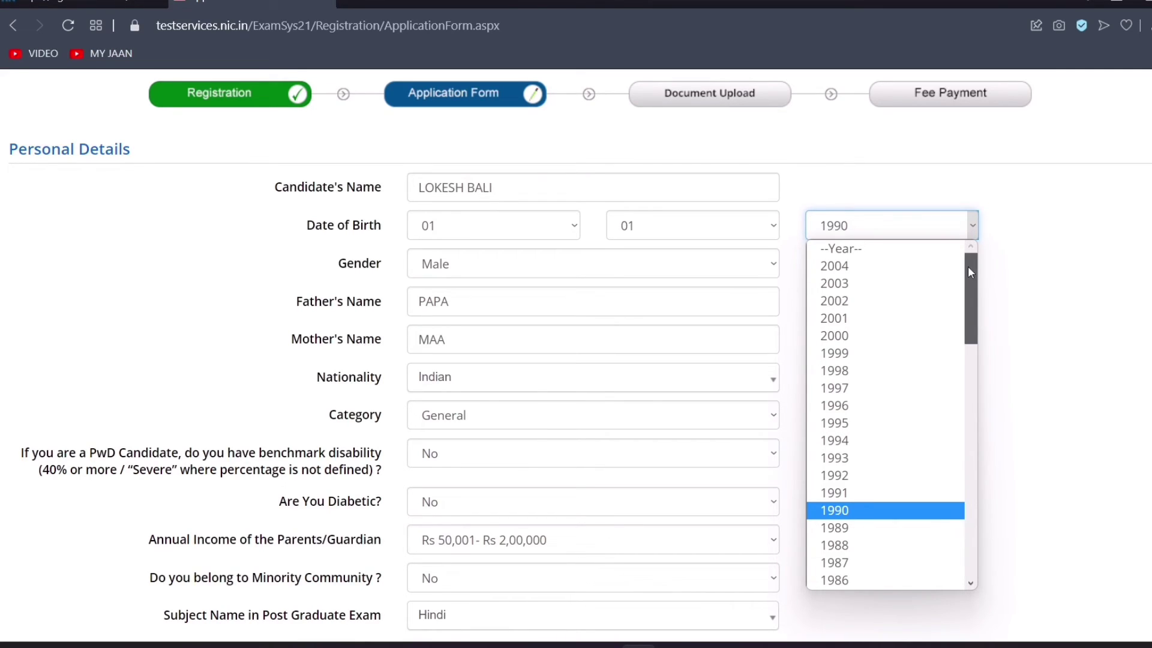
pyautogui.click(877, 421)
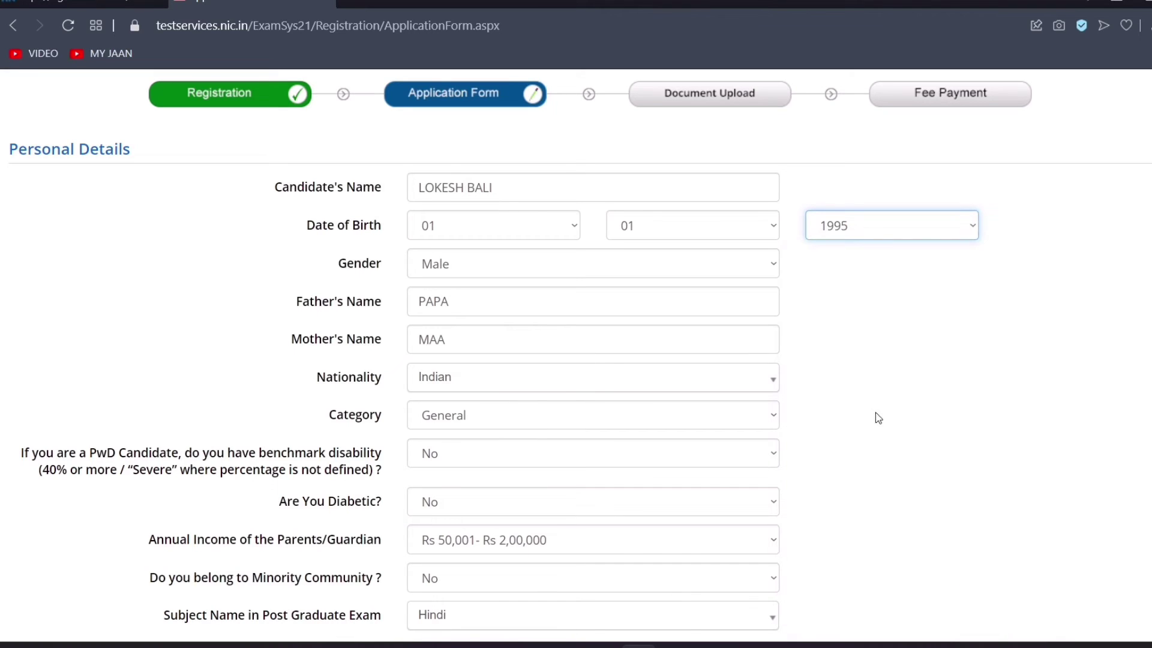
pyautogui.scroll(-20, 876, 412)
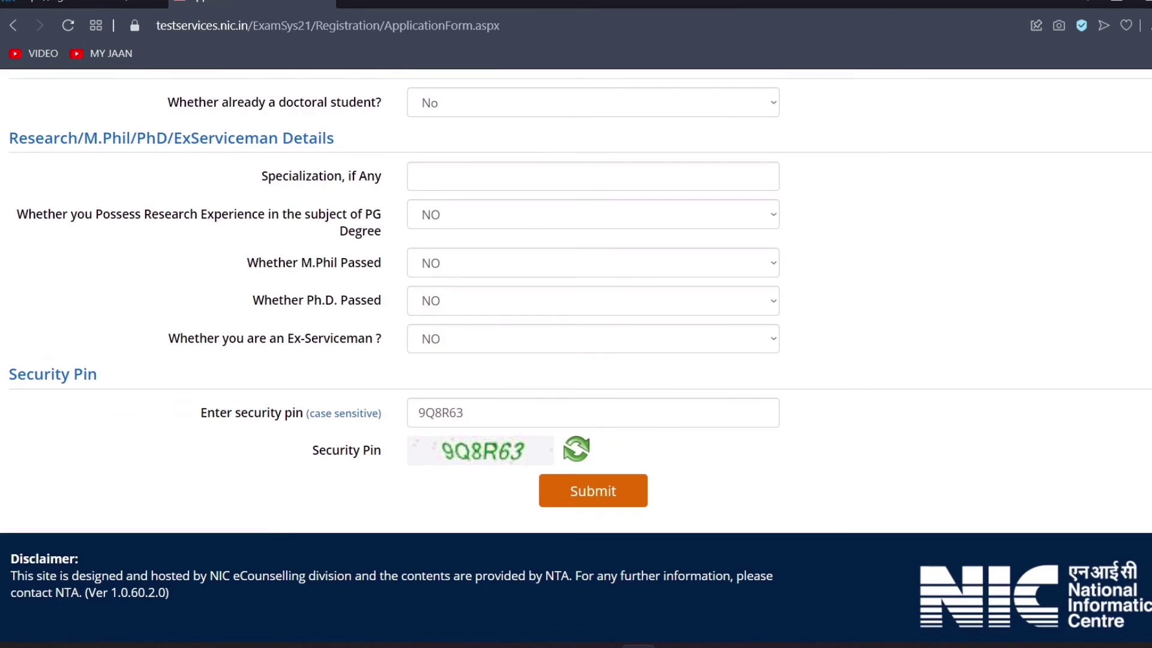
pyautogui.click(553, 495)
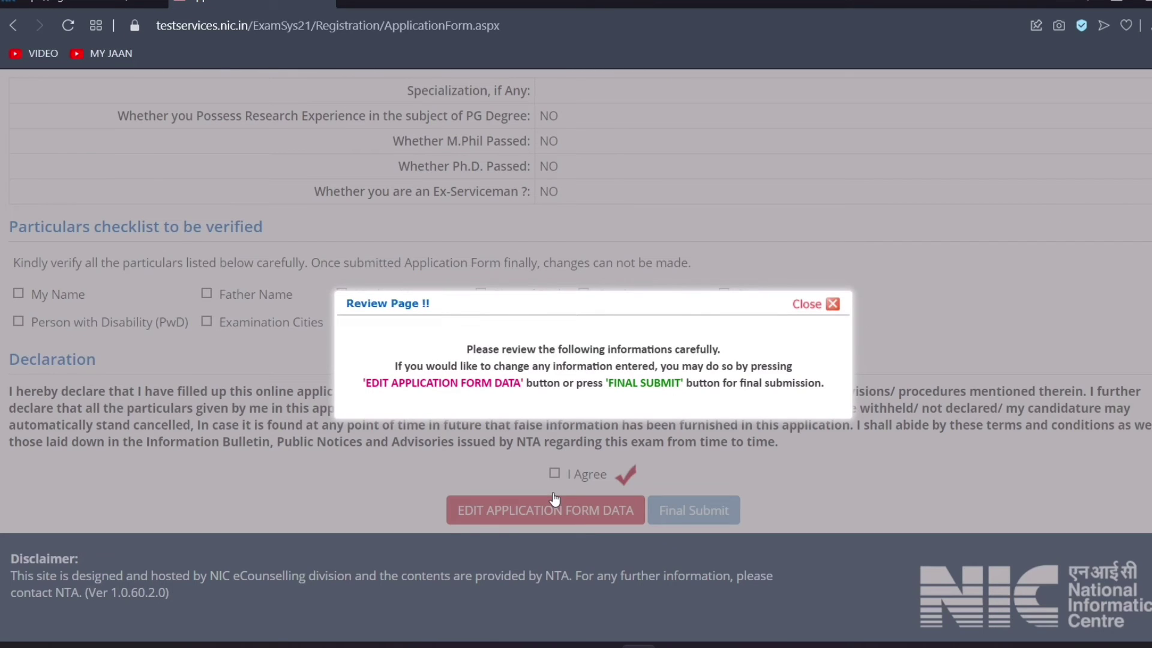
# Close the Review Page notice and scroll through the review form to the particulars checklist
pyautogui.click(796, 312)
pyautogui.scroll(2, 576, 360)
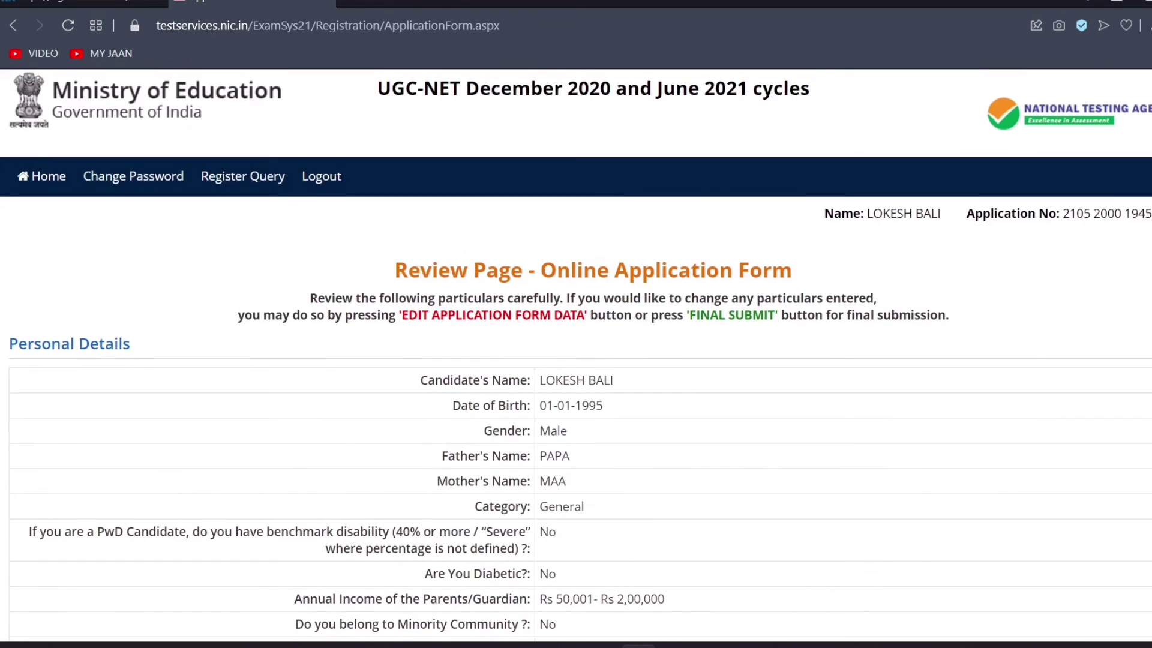
pyautogui.scroll(-3, 576, 360)
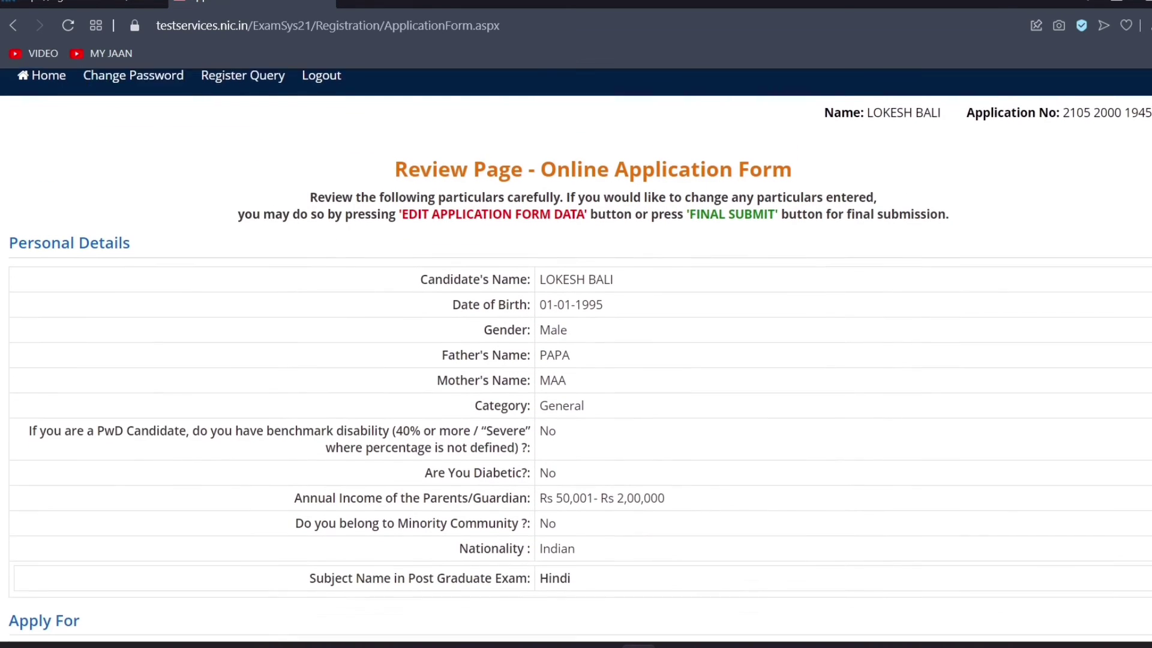
pyautogui.scroll(-4, 576, 360)
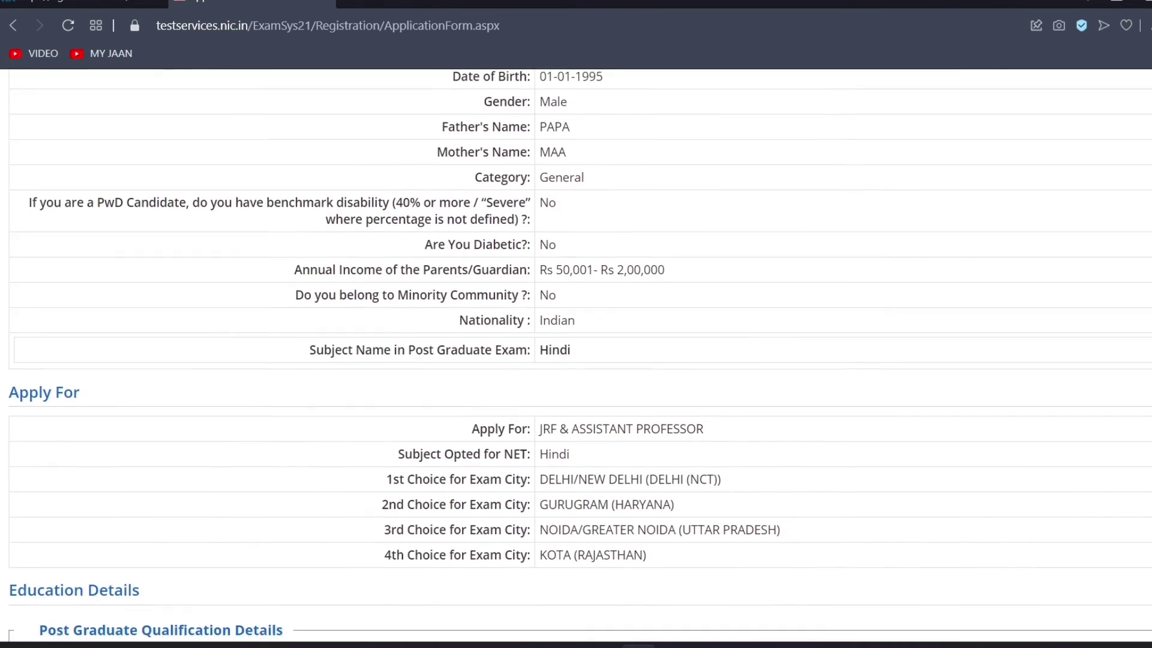
pyautogui.scroll(-4, 575, 360)
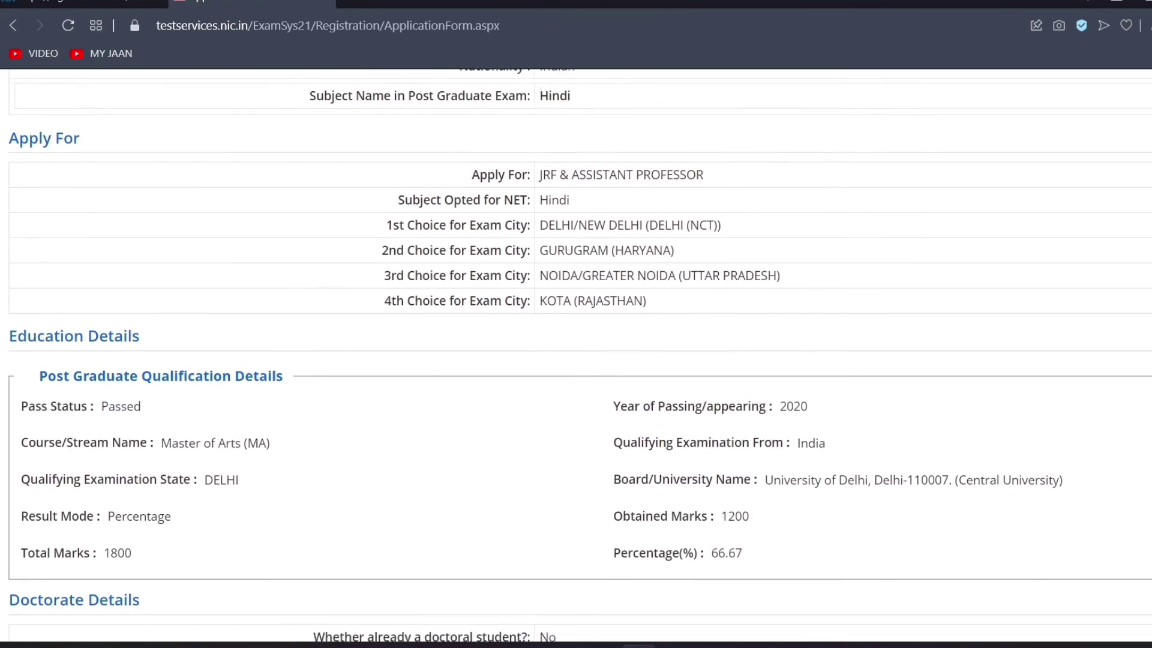
pyautogui.scroll(-3, 576, 360)
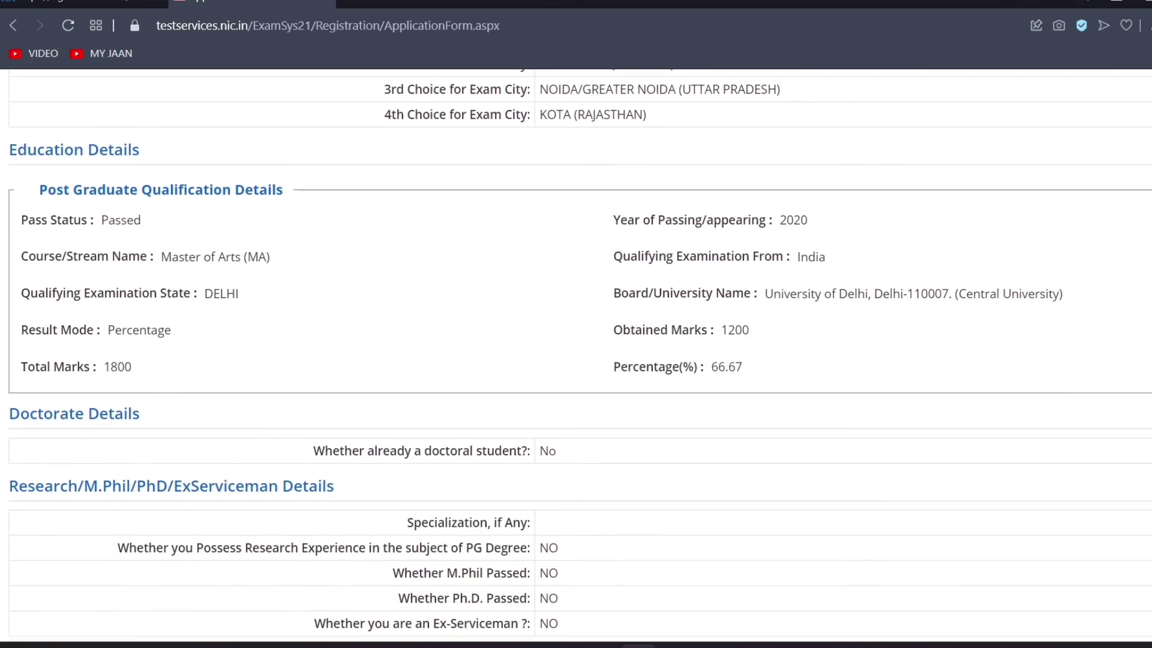
pyautogui.scroll(-6, 160, 511)
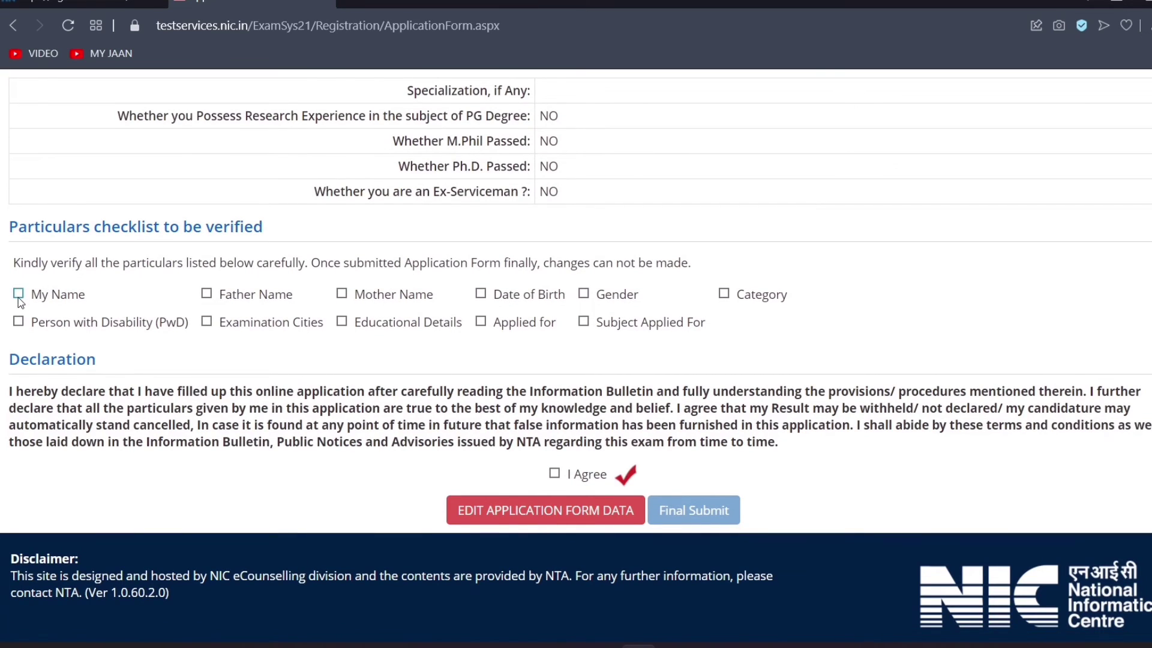
# Tick all ten particulars, from My Name through Person with Disability
pyautogui.click(18, 294)
pyautogui.click(207, 294)
pyautogui.click(340, 294)
pyautogui.click(480, 294)
pyautogui.click(723, 294)
pyautogui.click(583, 322)
pyautogui.click(481, 322)
pyautogui.click(341, 322)
pyautogui.click(207, 321)
pyautogui.click(18, 321)
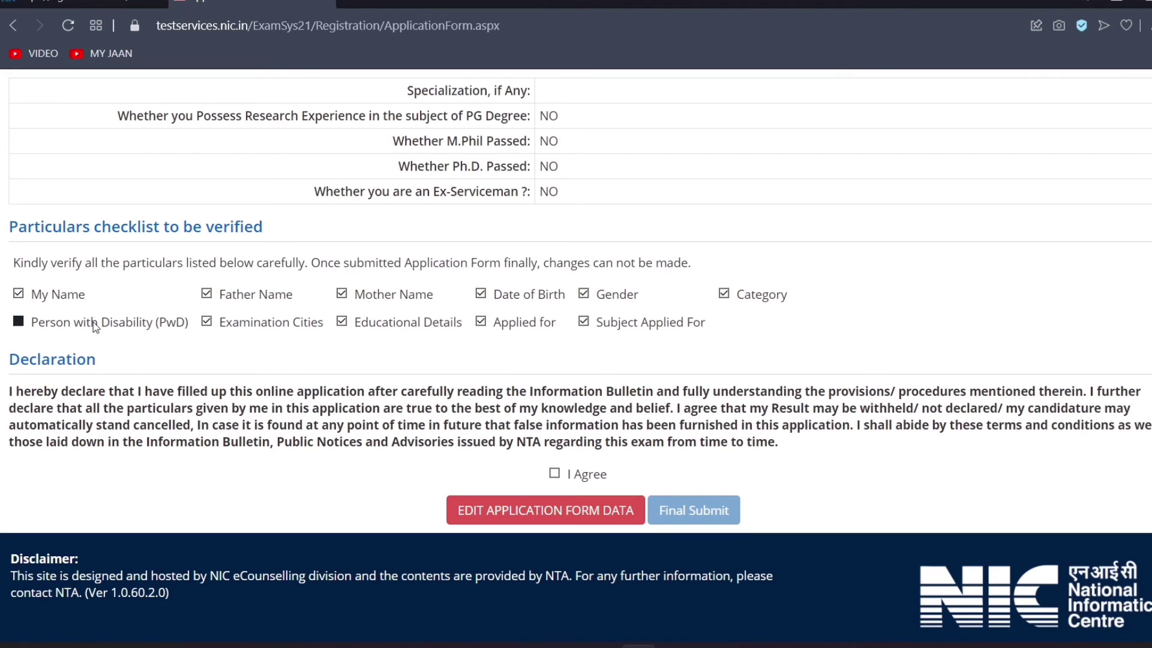
# Accept the declaration and confirm the Final Submit of the application
pyautogui.click(554, 474)
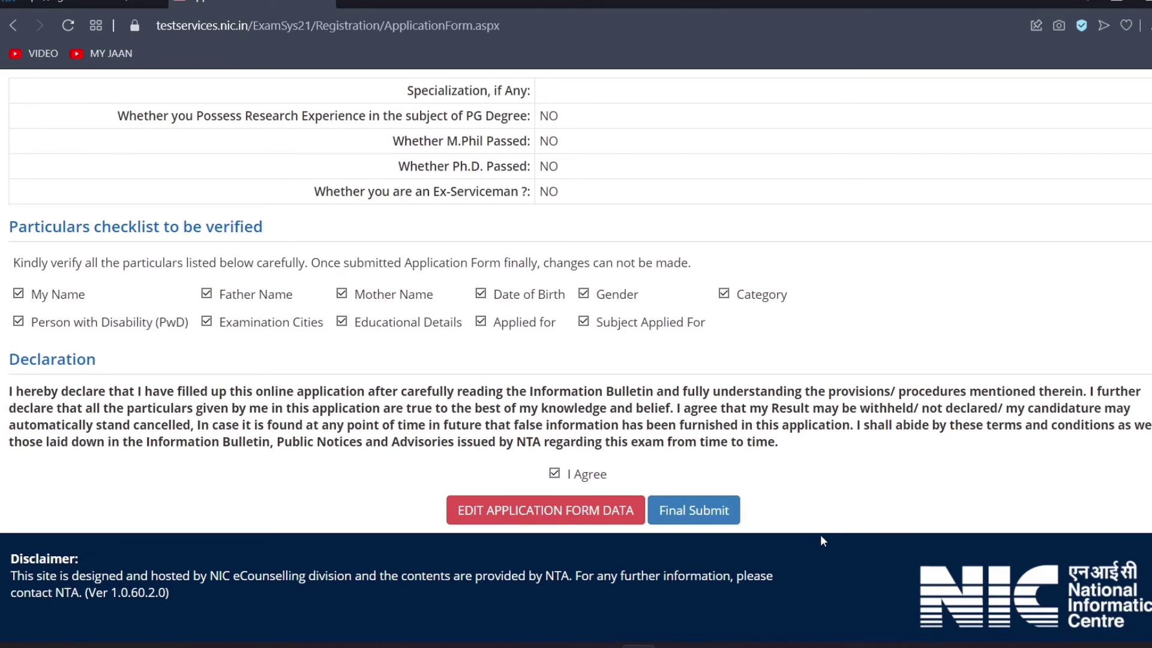
pyautogui.click(685, 510)
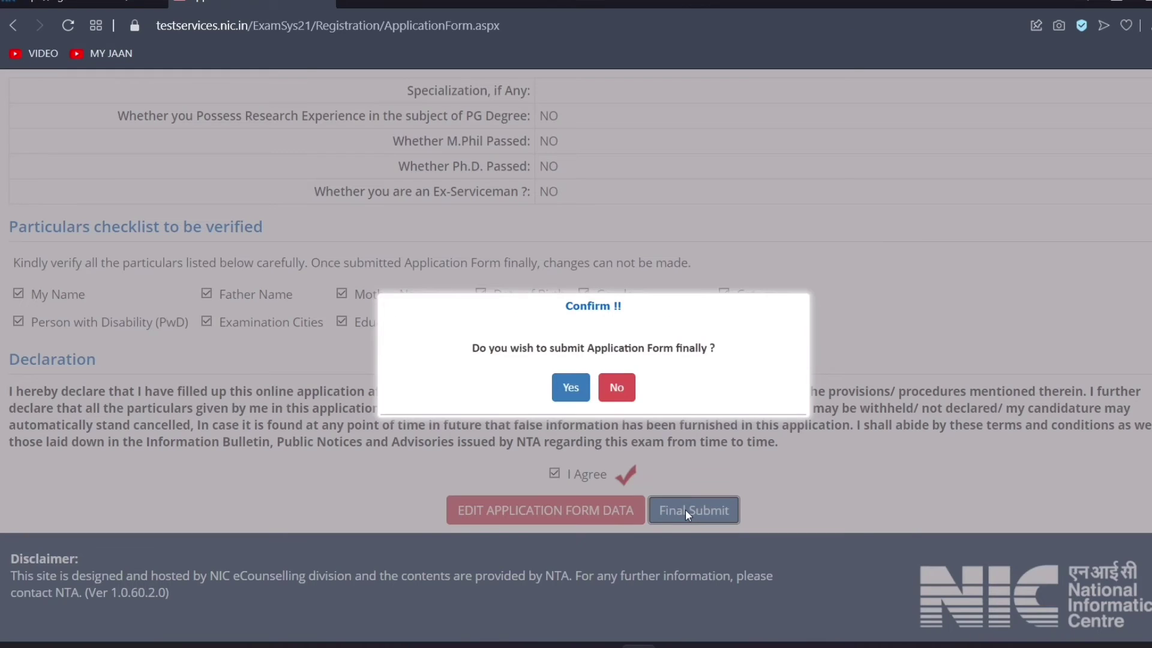
pyautogui.click(565, 387)
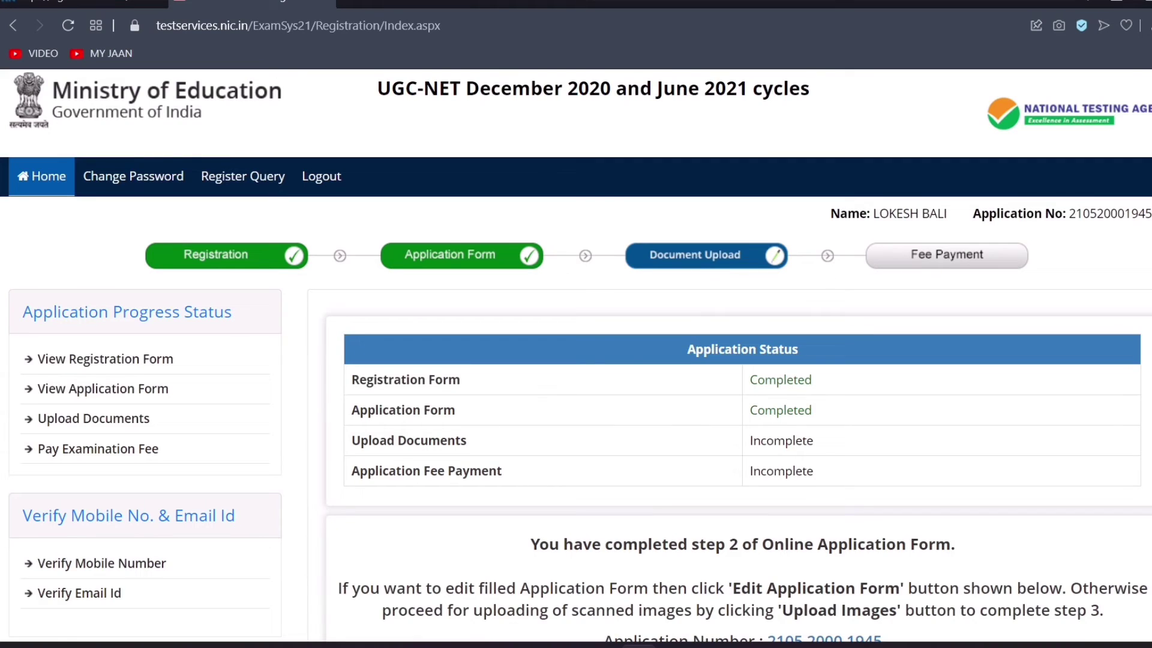
pyautogui.scroll(-3, 576, 360)
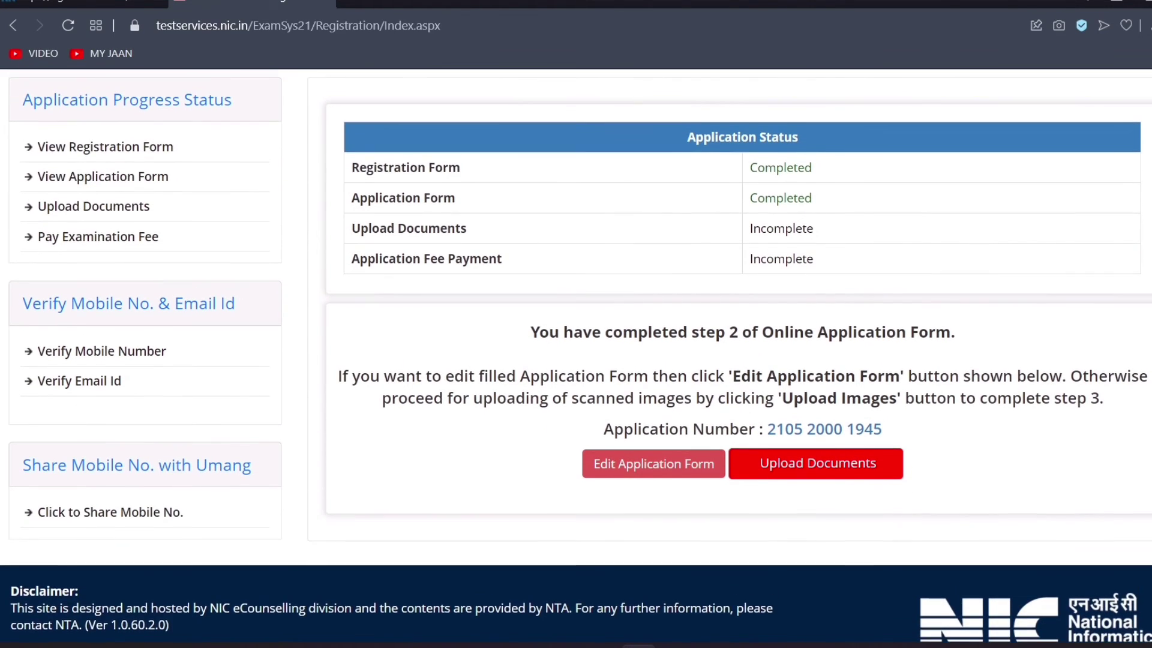